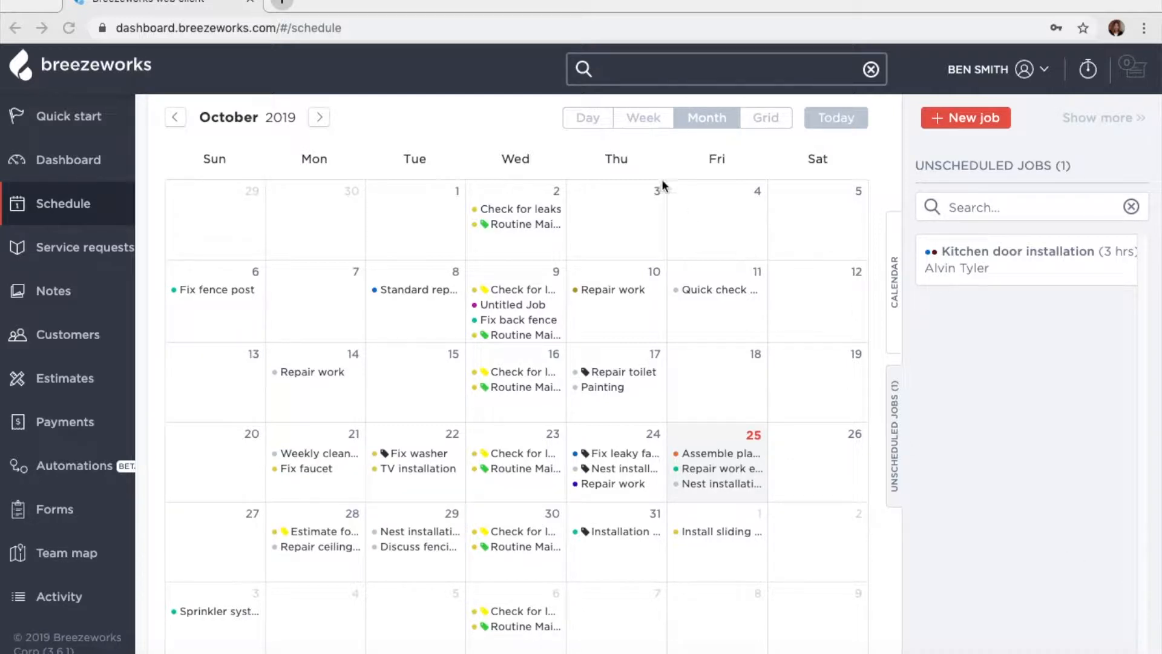
- View October 9 as a single day, then the Oct 6–12 week, then return to the October month
click(587, 121)
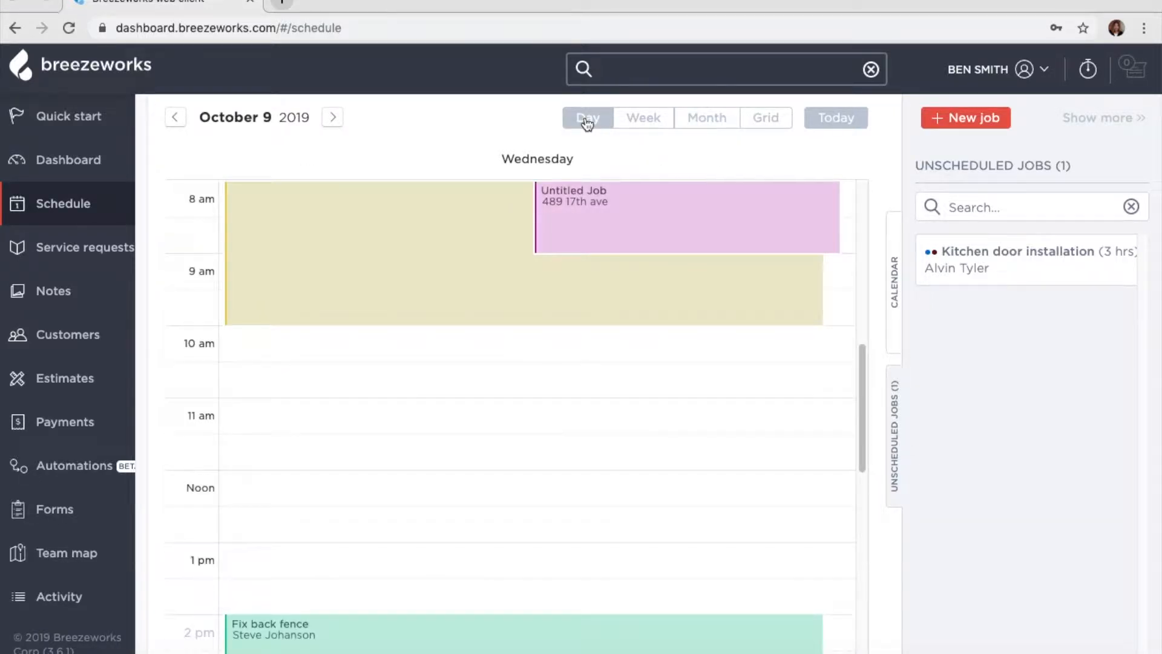
scroll(558, 338, up, 5)
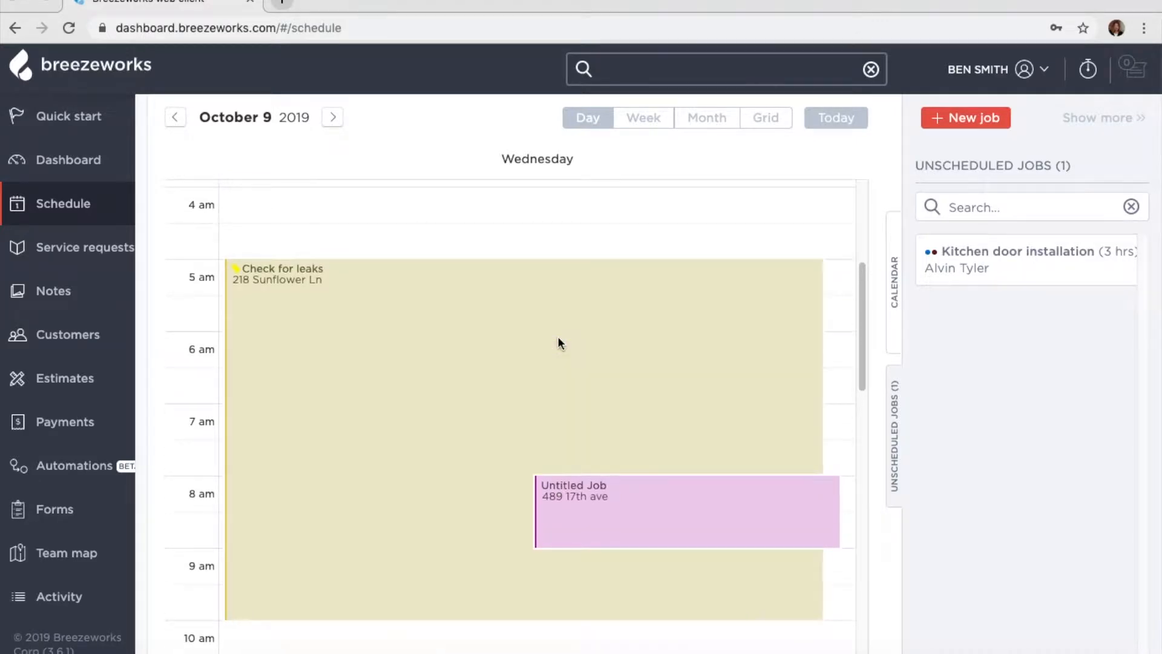
click(646, 123)
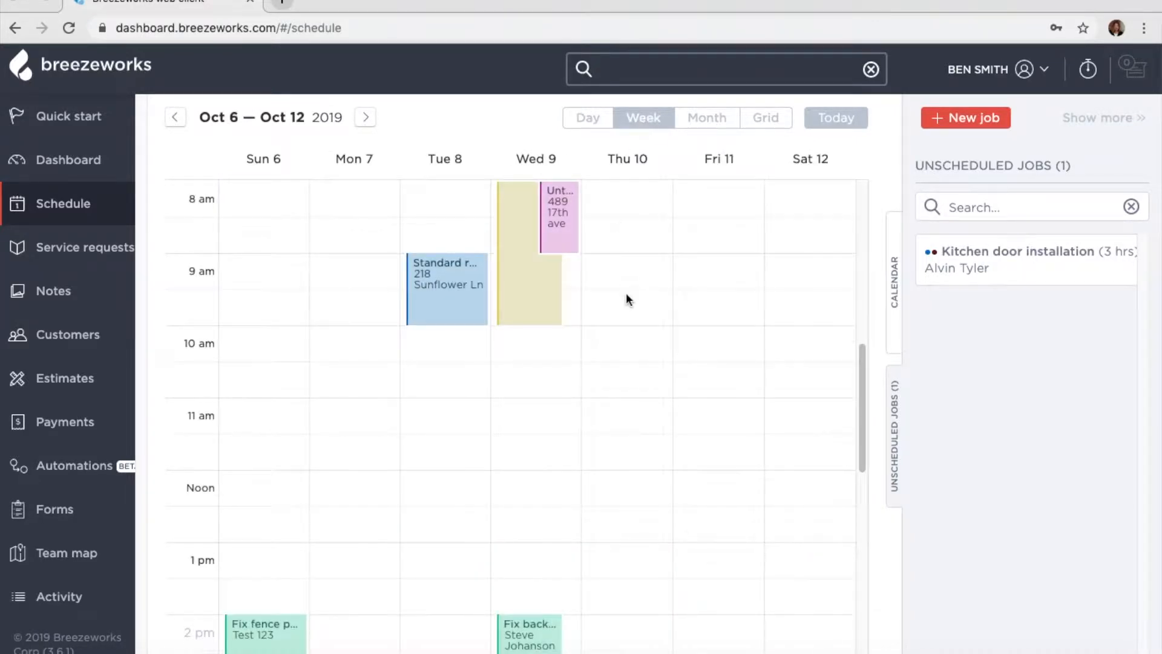
scroll(628, 296, up, 1)
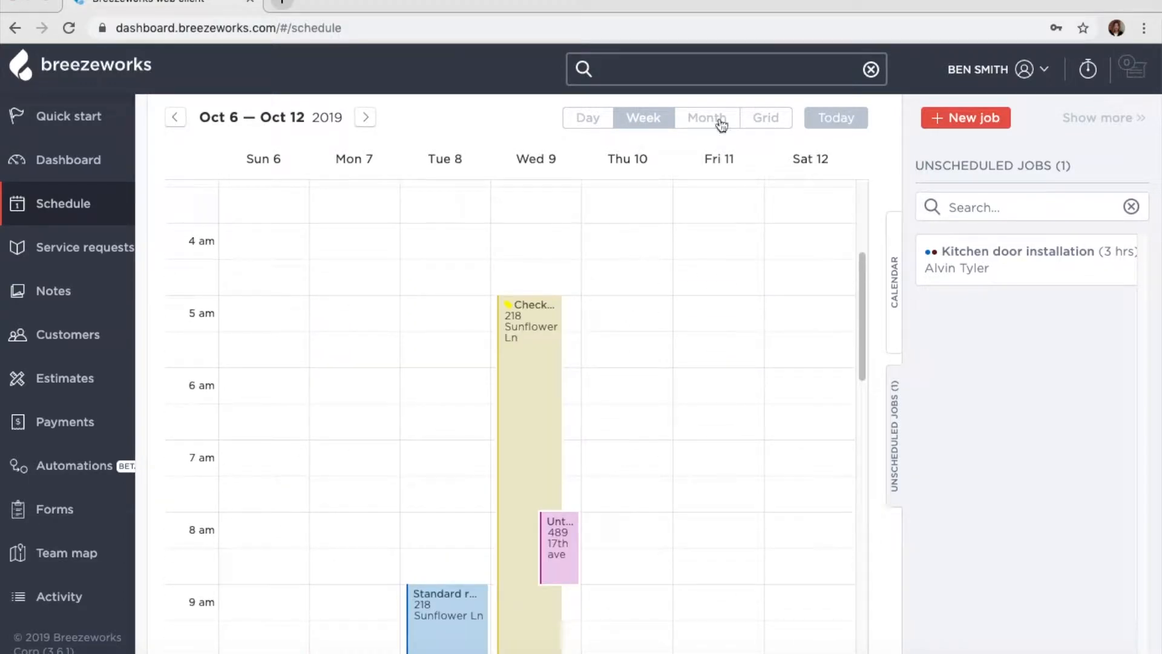
click(712, 127)
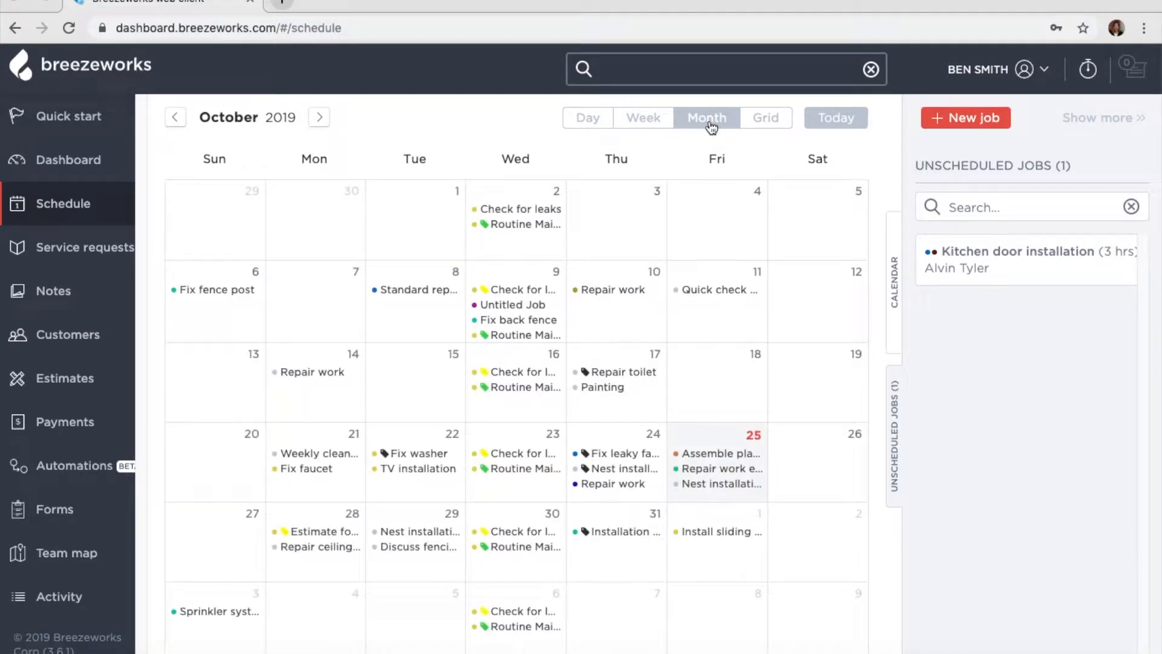
- In the employee grid, move the Fix back fence job from 2 pm to about 12:30 pm
click(774, 127)
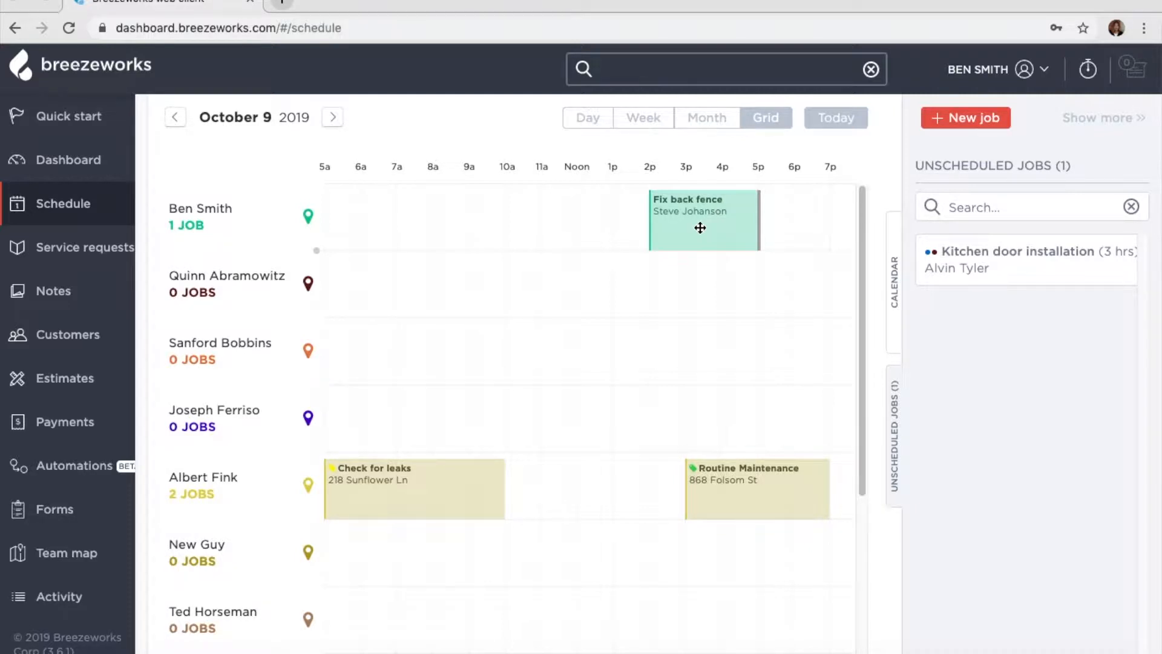
drag(700, 229, 653, 282)
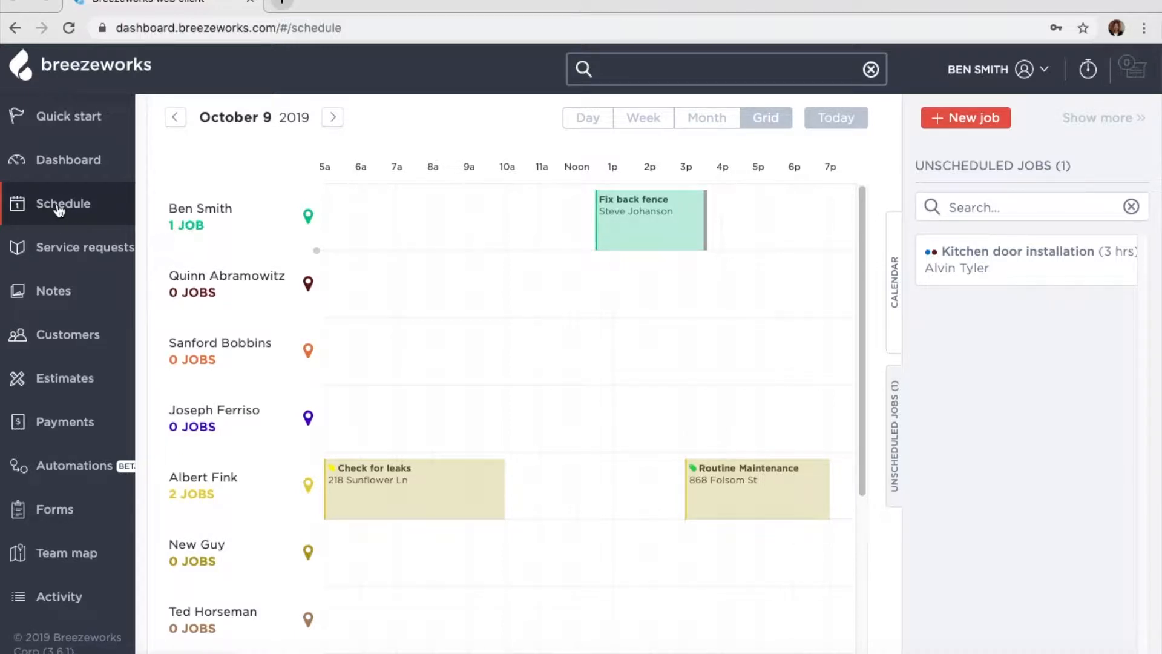
click(708, 119)
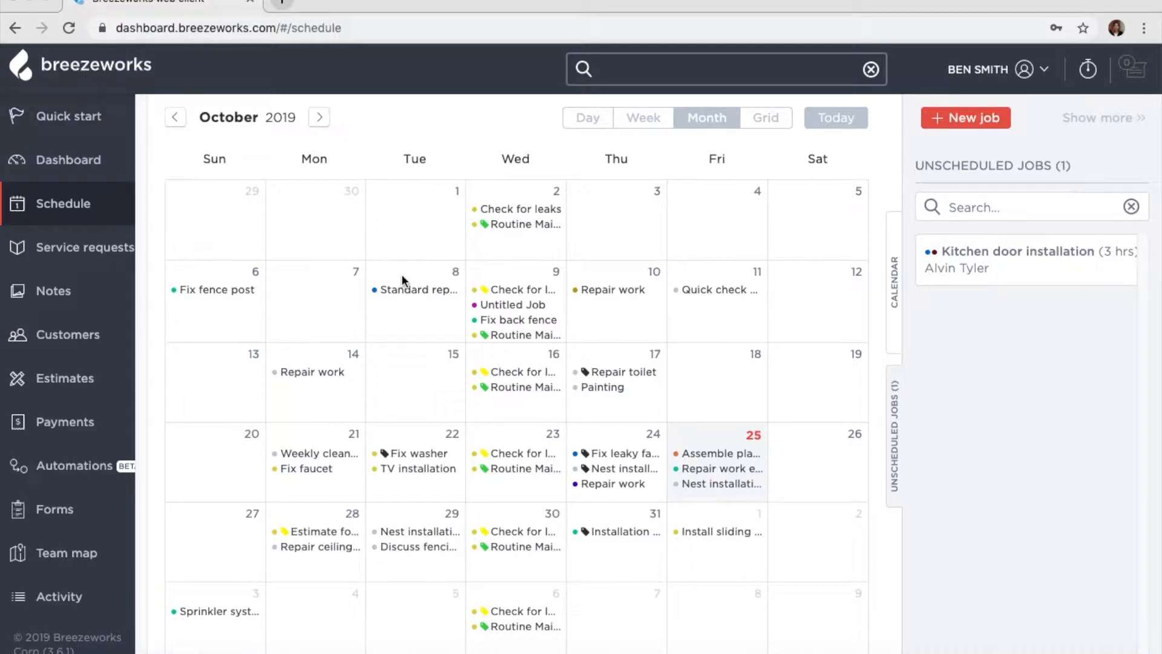
- Start a new job titled 'New faucet installation' for Friday, Oct 25, 2019, 2:00–3:00pm
click(986, 118)
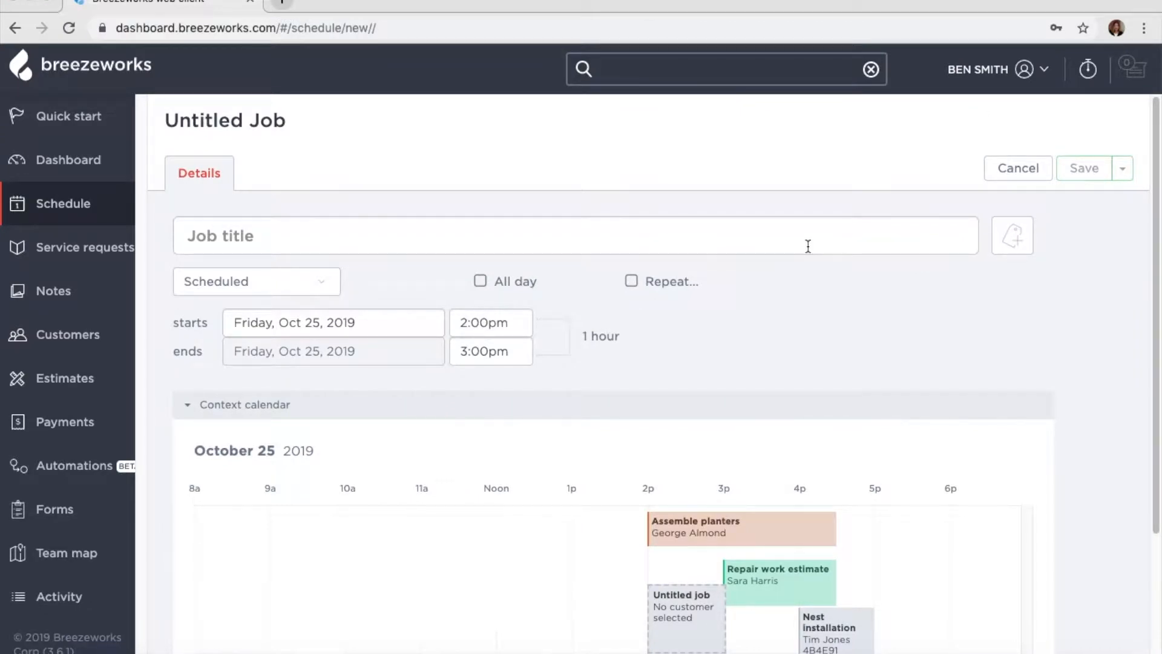
click(807, 246)
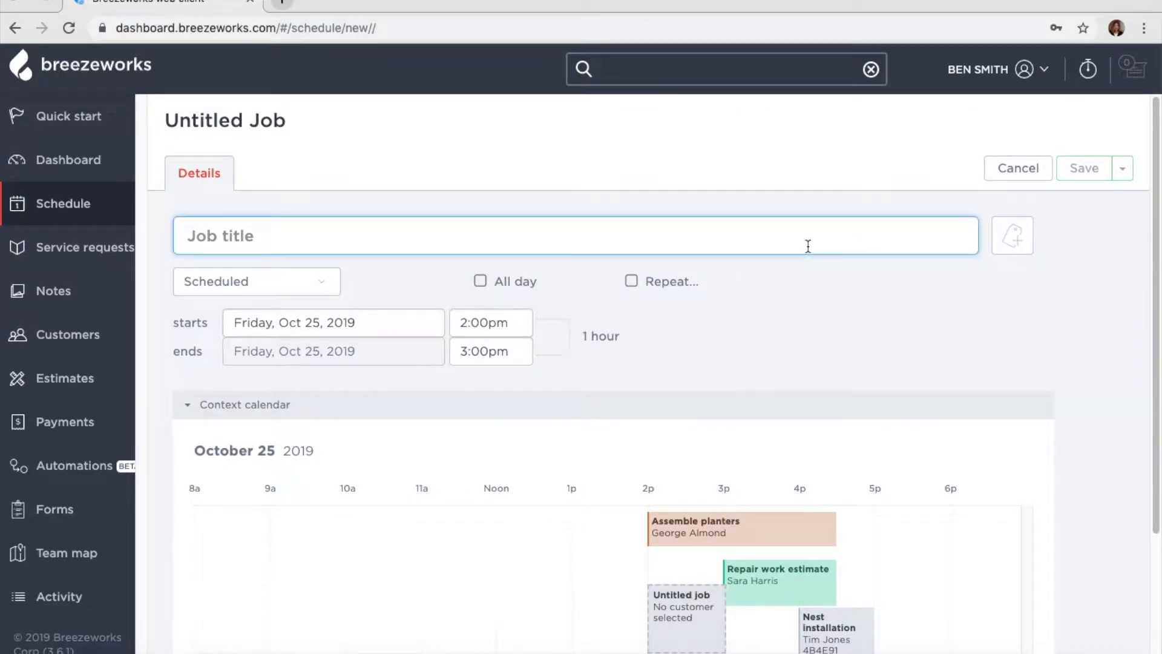
text(New faucet installation)
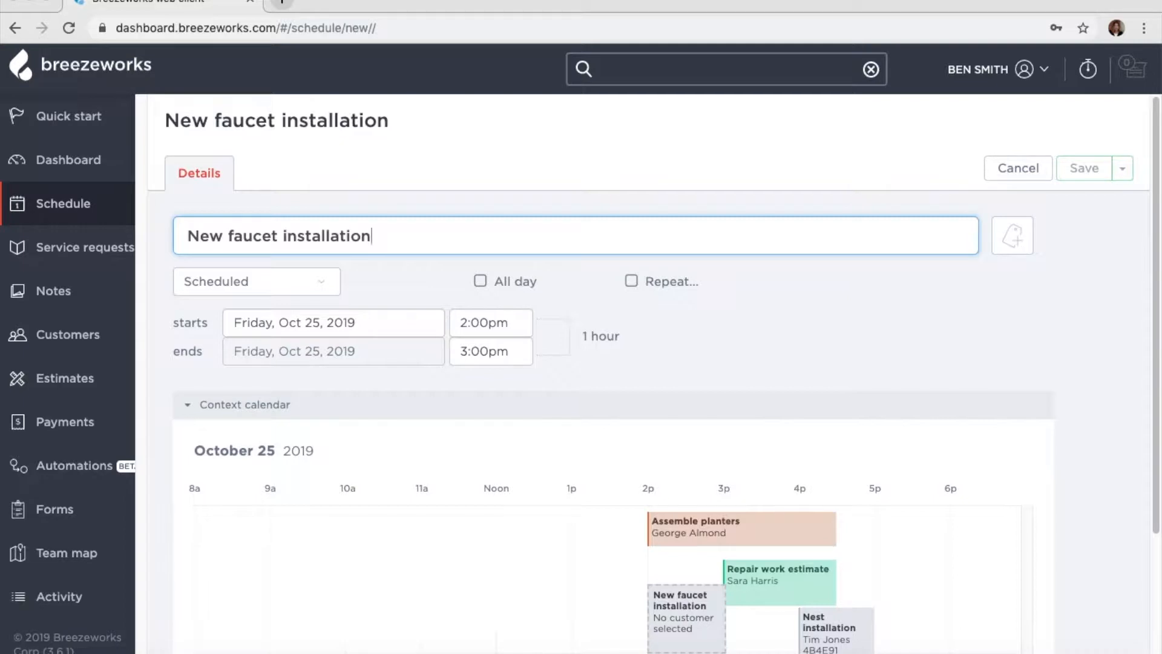
- Check the details of the Repair work estimate and Assemble planters jobs on Oct 25
scroll(809, 494, down, 3)
click(790, 442)
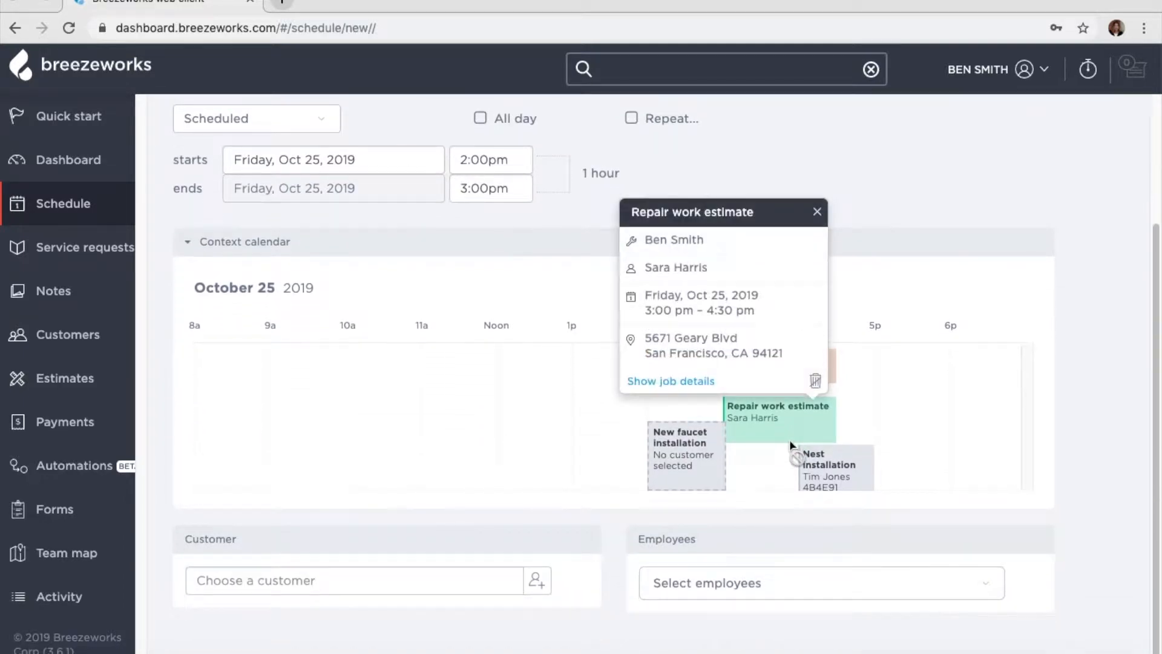
click(848, 394)
click(814, 369)
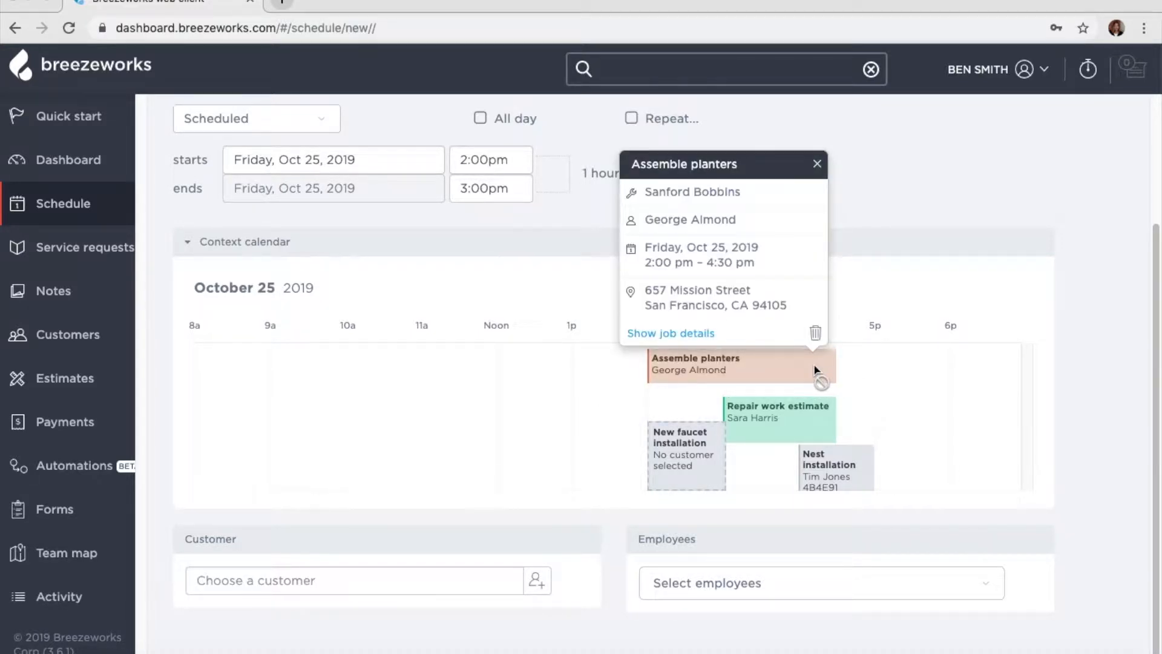
click(819, 164)
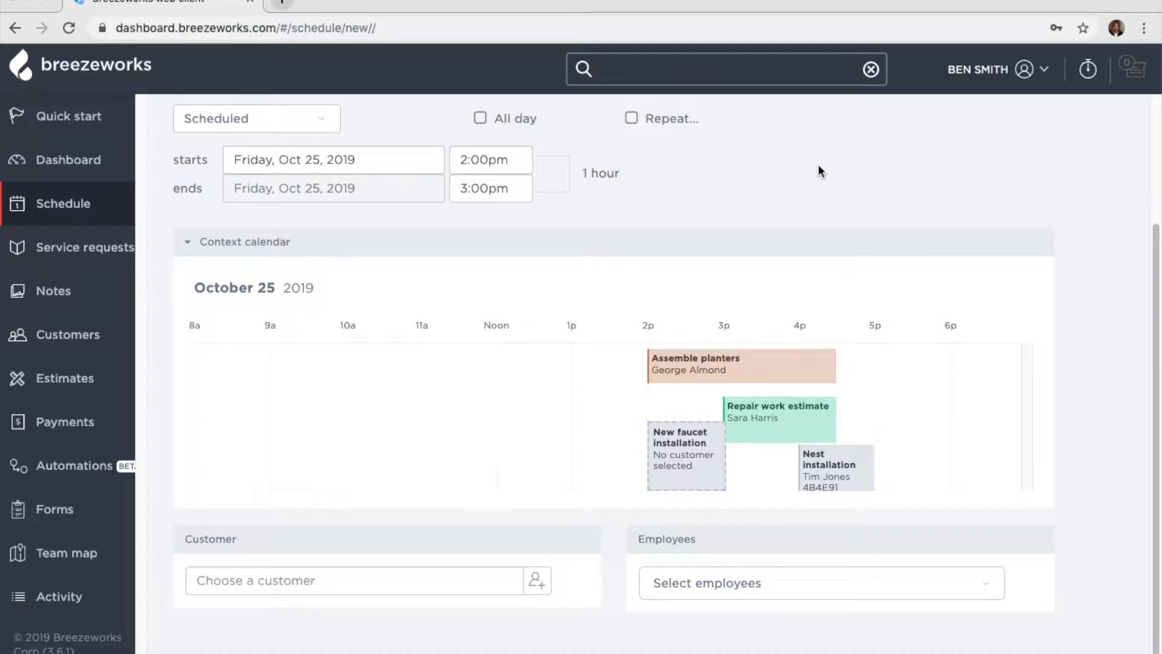
- Assign an employee to the New faucet installation job from the employee list
click(737, 587)
scroll(737, 590, down, 4)
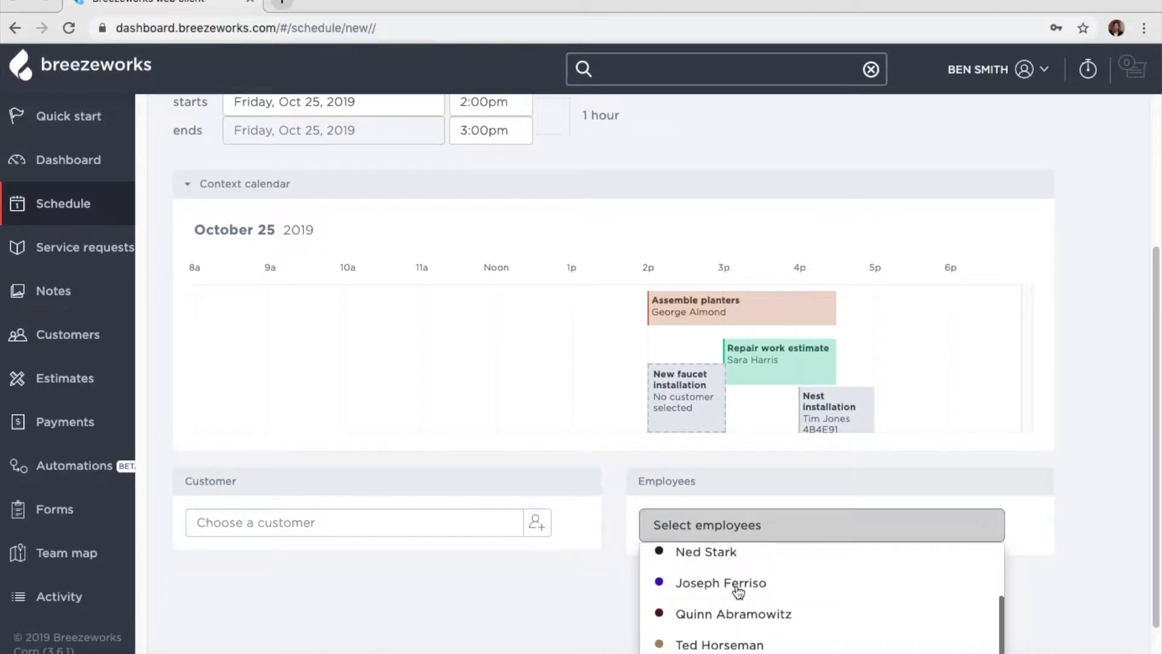
scroll(738, 581, up, 1)
click(737, 575)
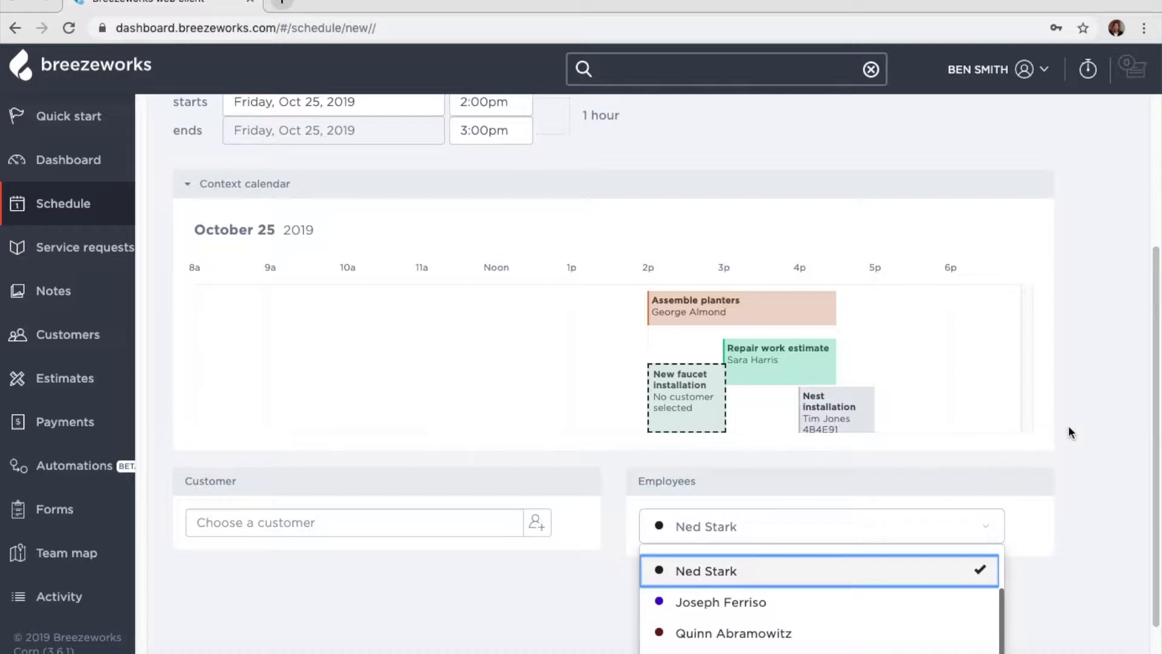
scroll(1068, 429, up, 1)
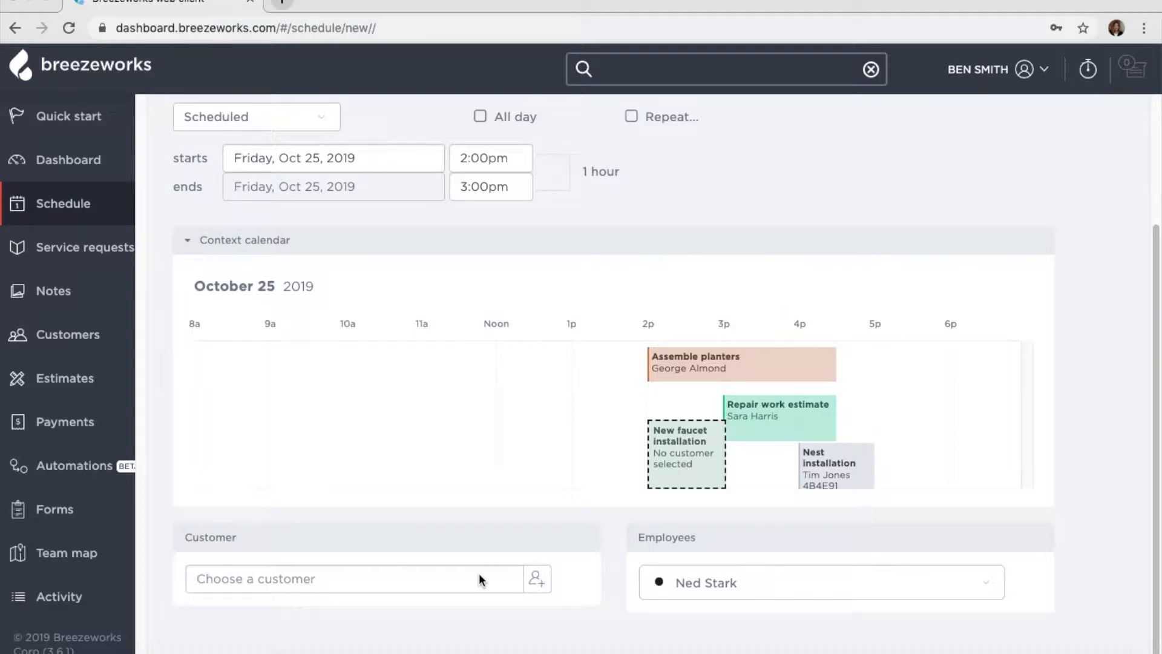
- Create a new customer for the job and enter the customer's first and last name
click(536, 587)
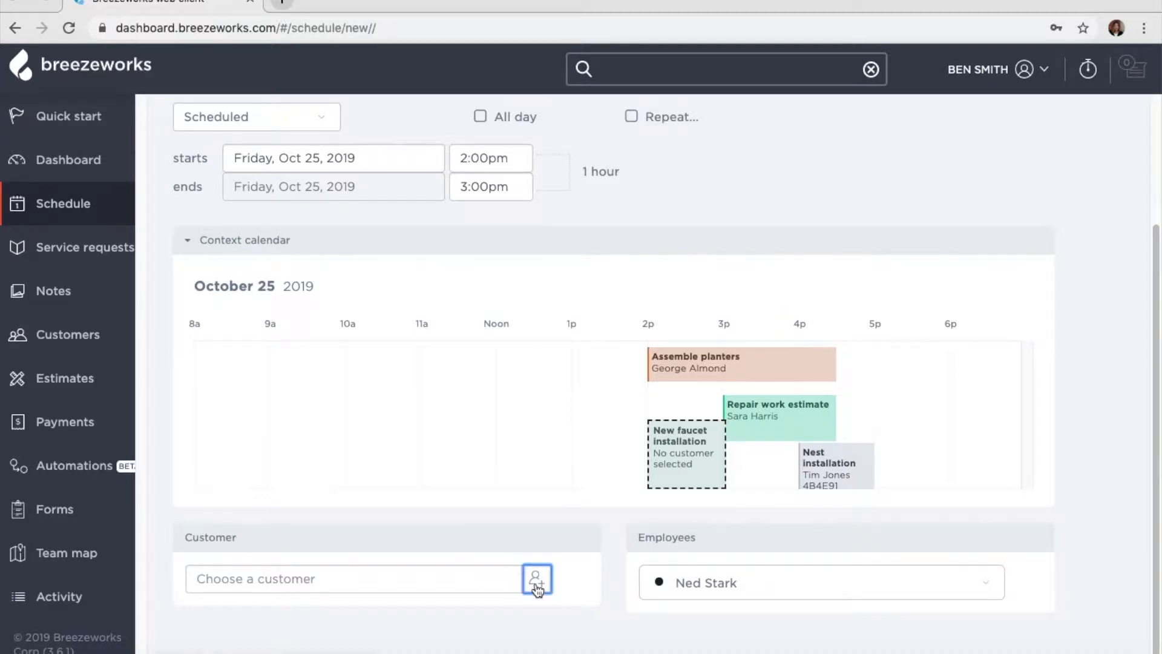
click(471, 261)
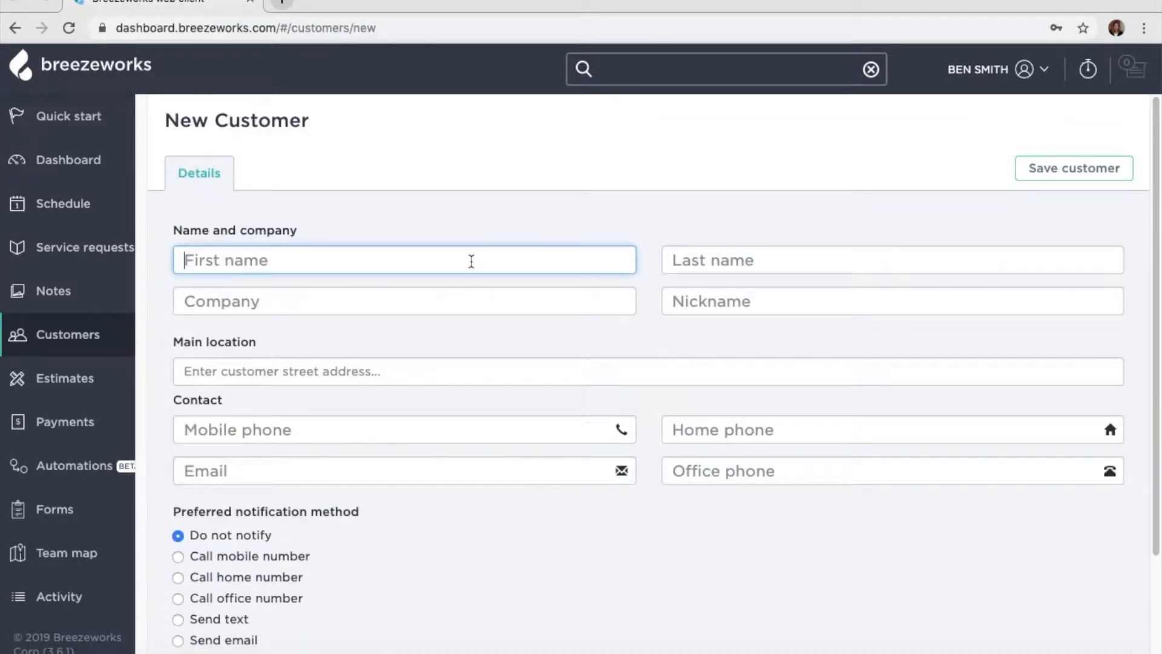
key(Tab)
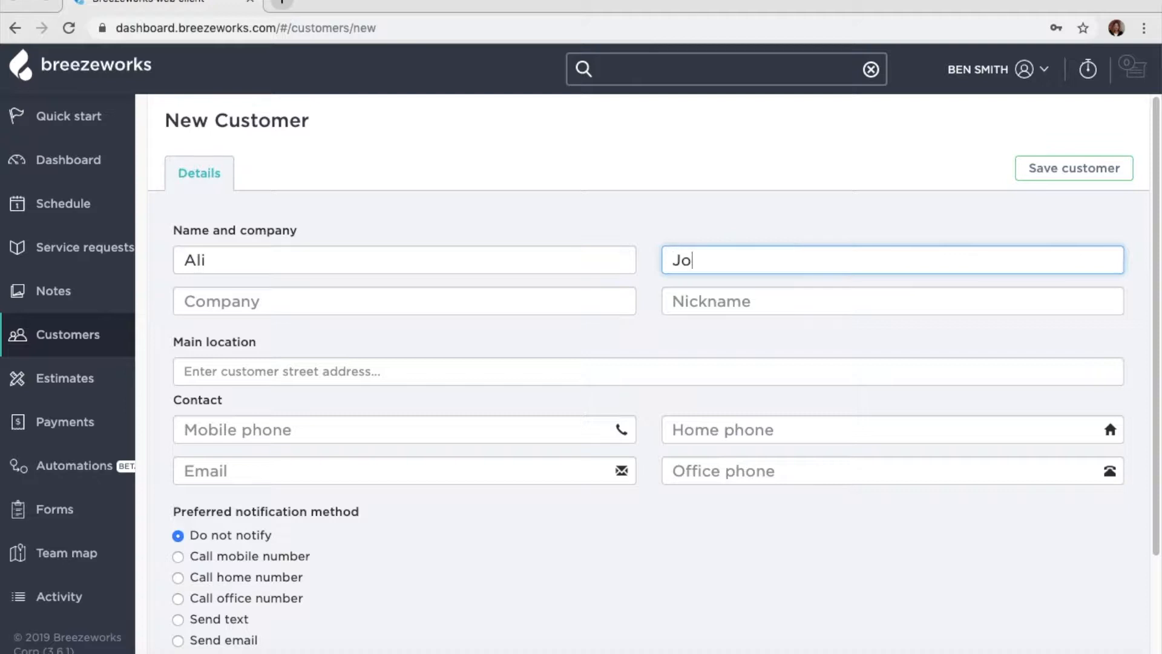
- Enter the customer's main location address by choosing the matching suggested street address
click(363, 374)
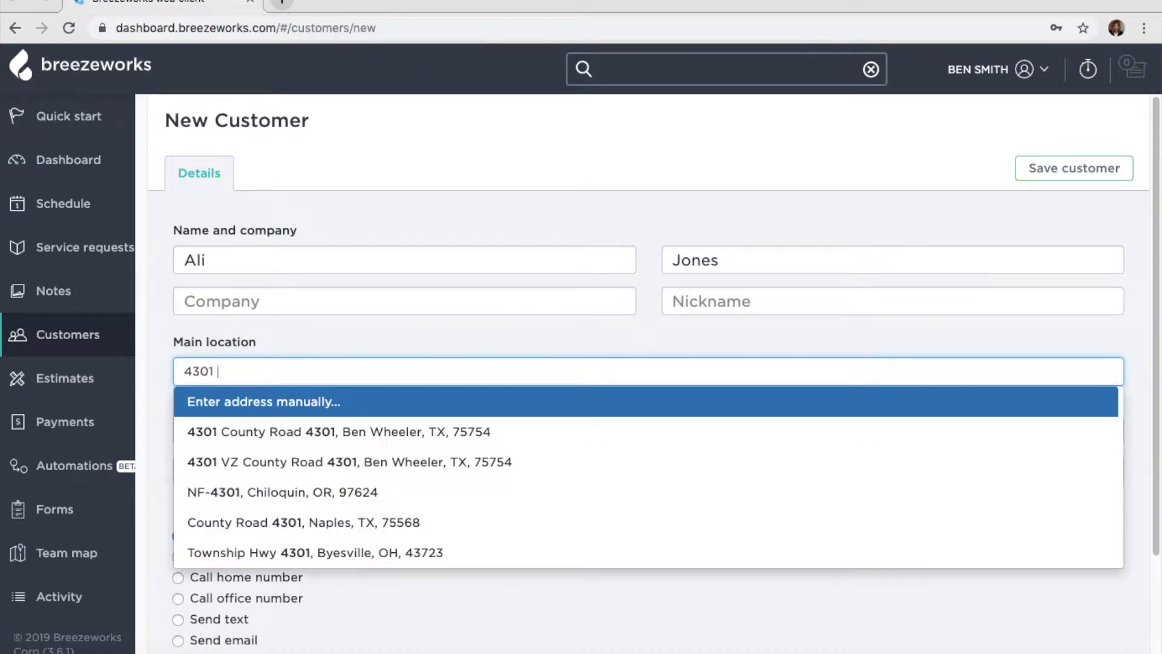
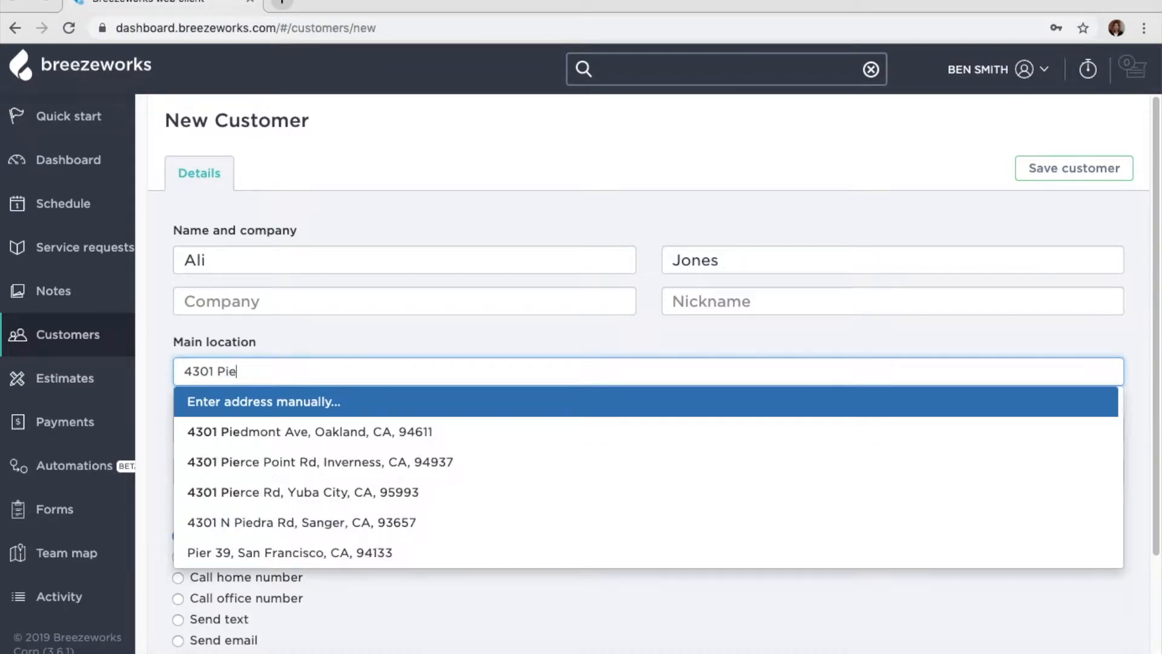
click(344, 433)
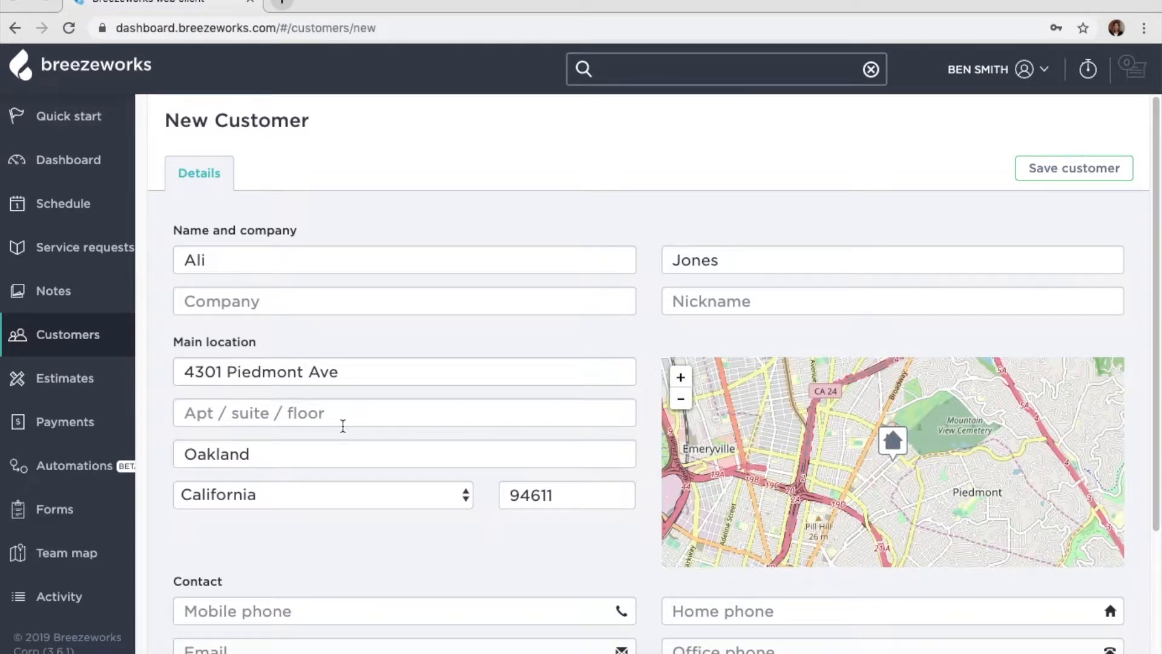
scroll(343, 426, down, 2)
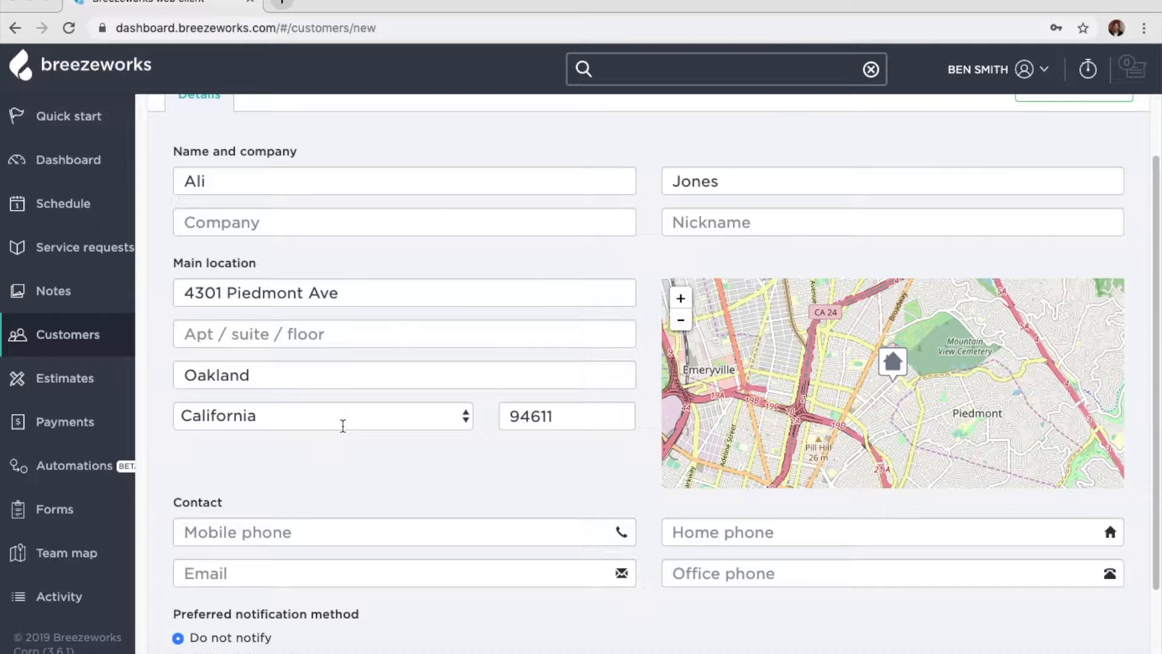
scroll(342, 426, down, 2)
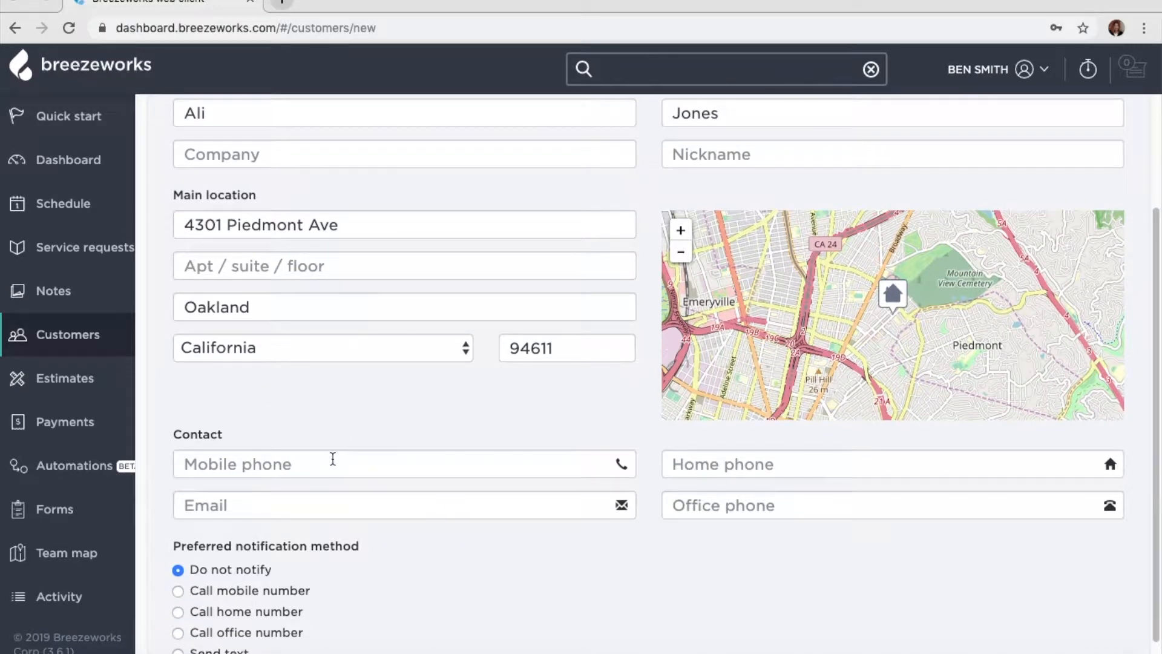
- Enter the customer's mobile phone number and e-mail address
click(333, 459)
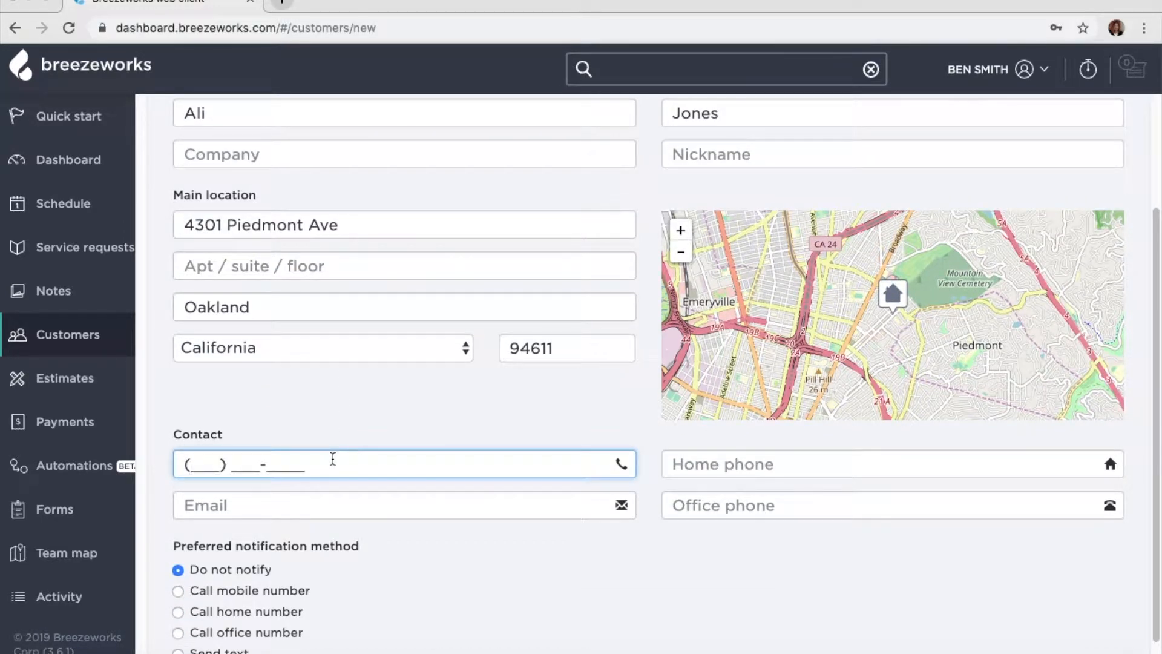
text(555) 555-)
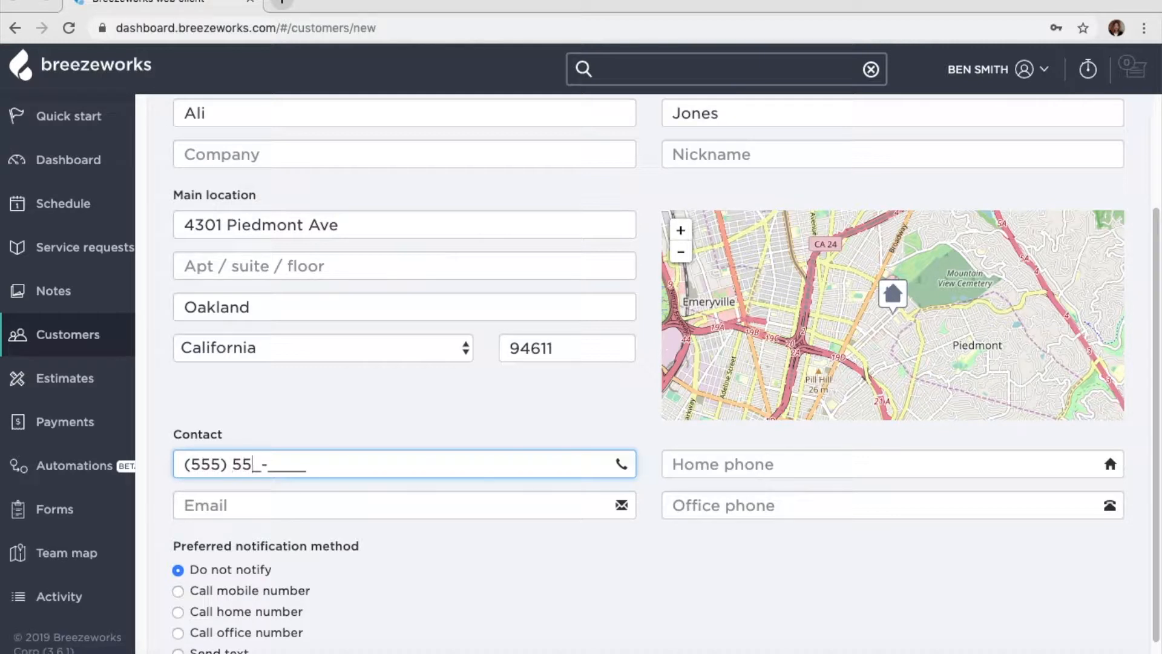
text(5555)
click(312, 506)
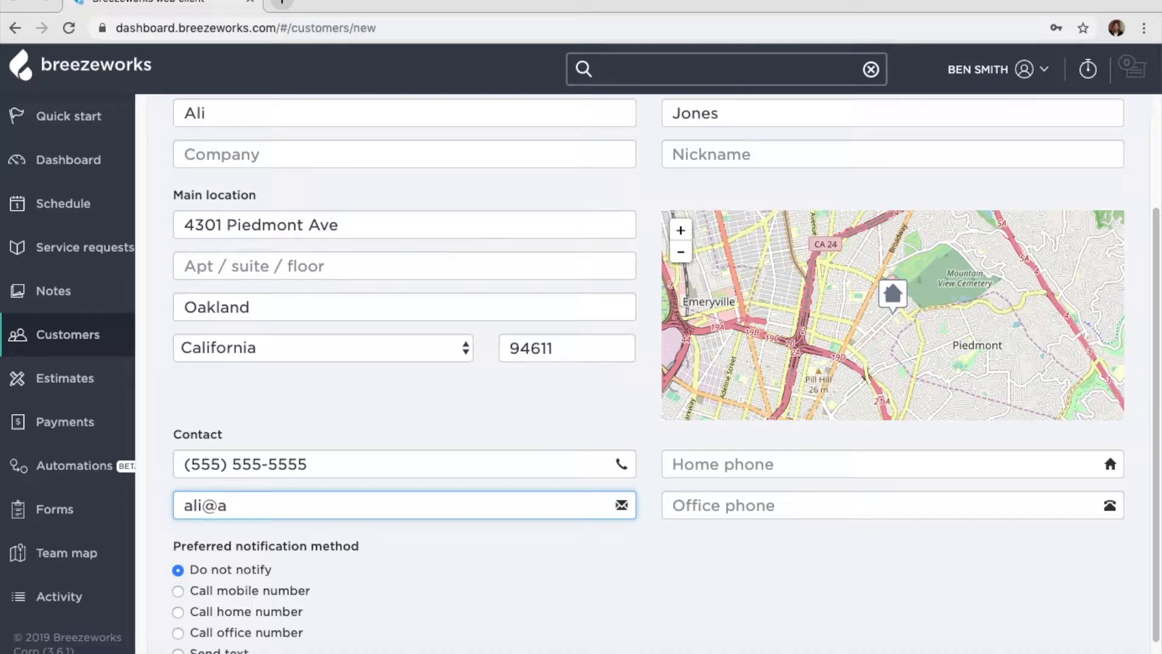
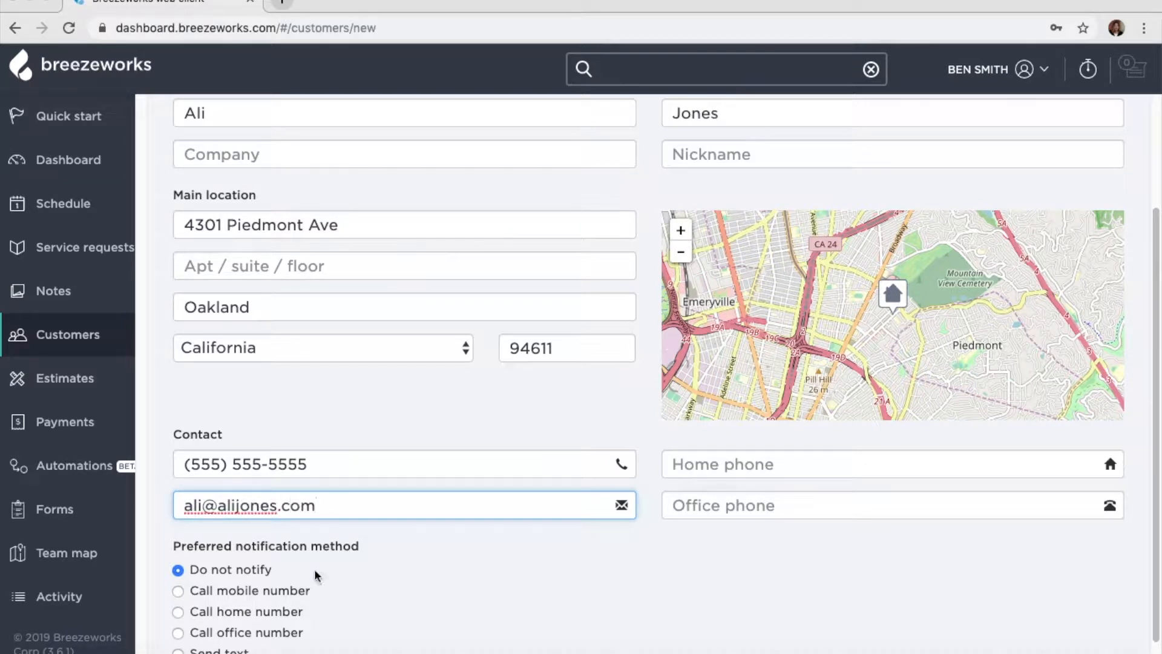
- Make Send text the customer's preferred notification method
scroll(359, 648, down, 1)
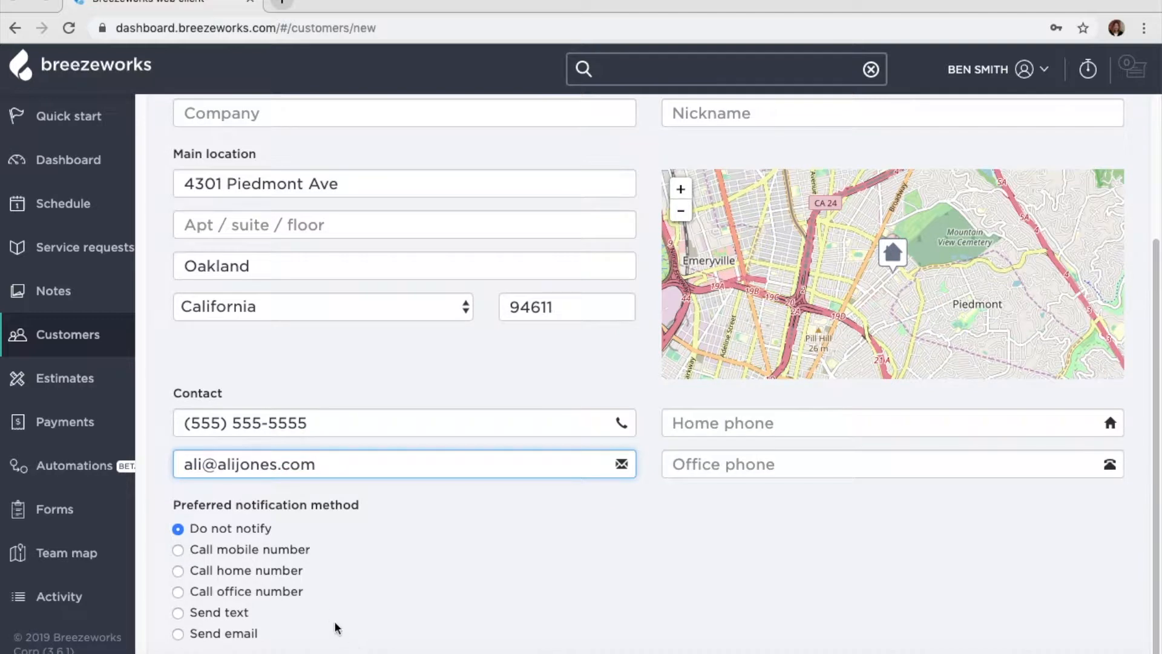
click(178, 613)
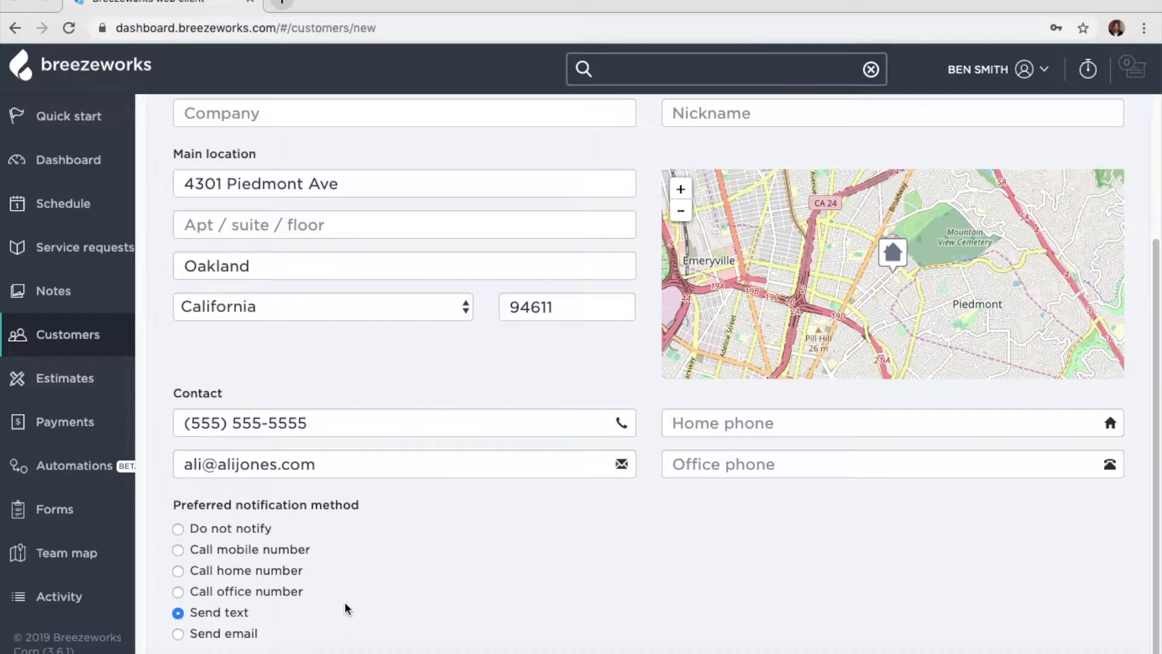
scroll(346, 608, up, 3)
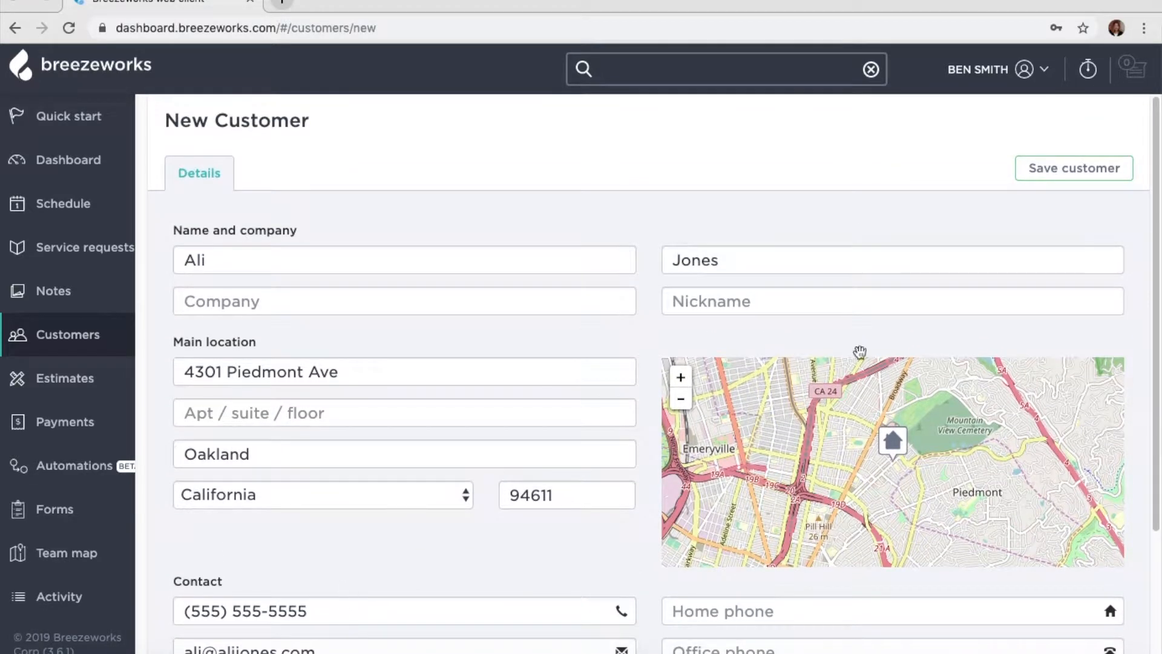
- Save the customer, save the appointment while continuing to edit, and view its notes
click(1093, 176)
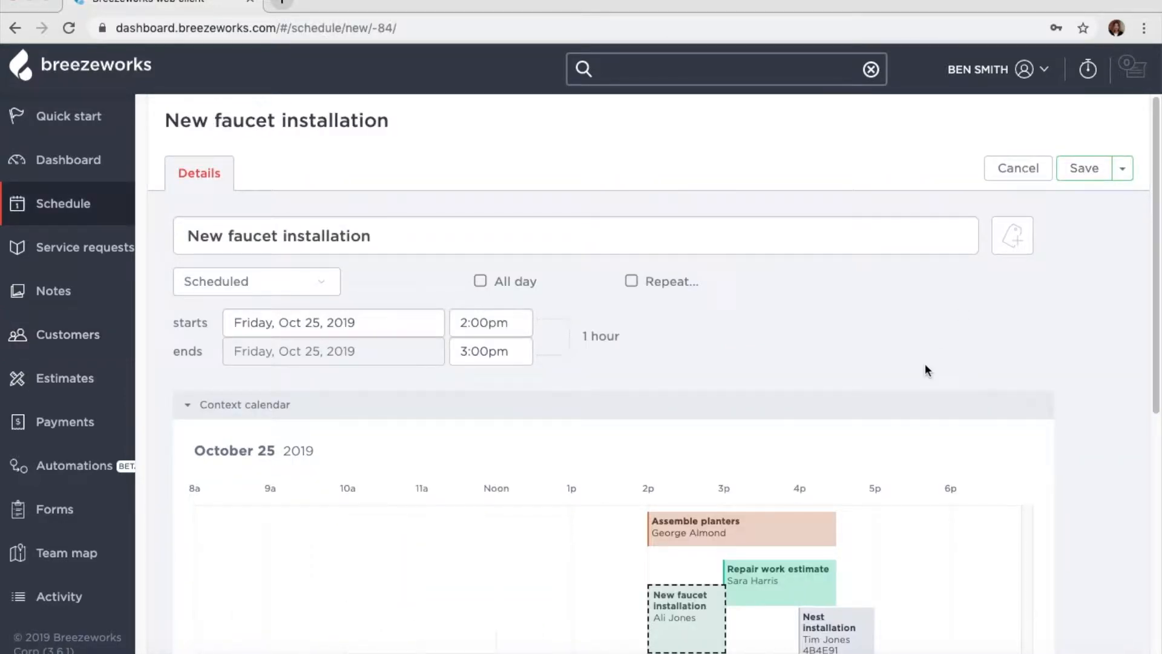
click(1123, 169)
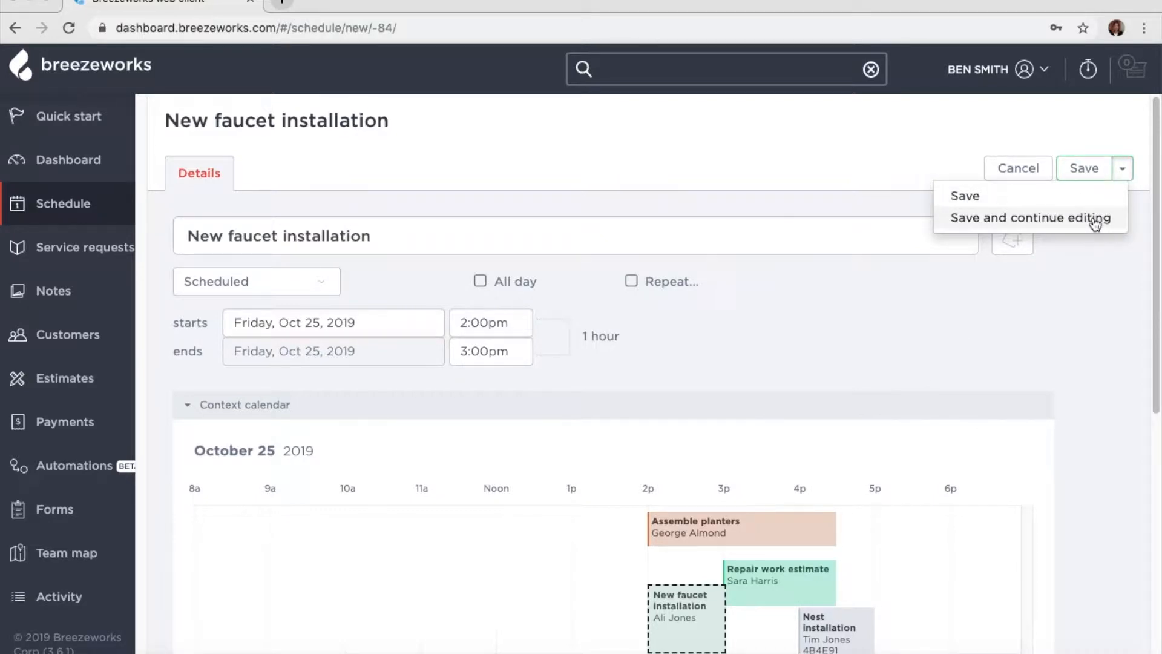
click(1095, 219)
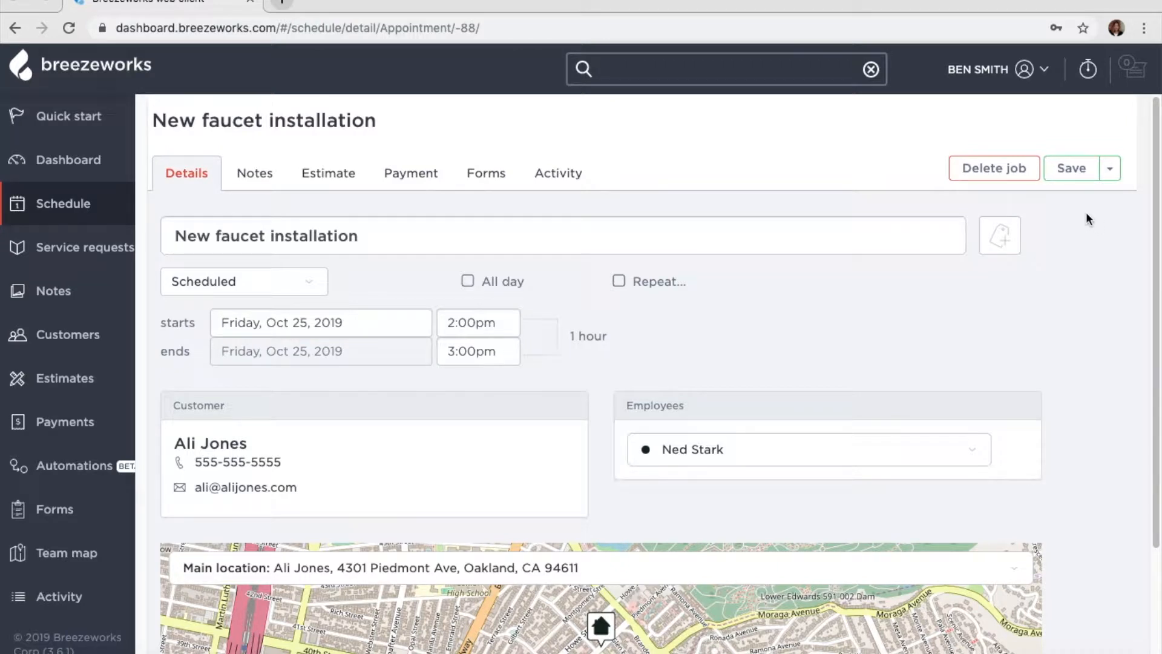
click(273, 174)
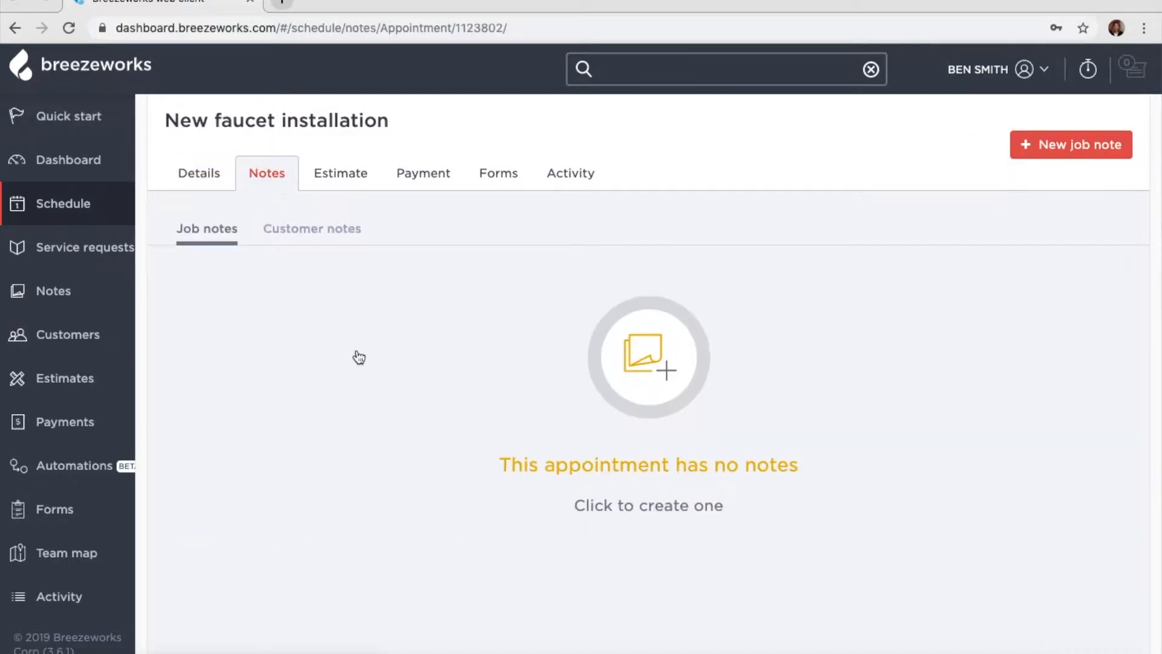
- Add the job note 'Add a new faucet in the guest bedroom. Client already has the fixture.'
click(639, 346)
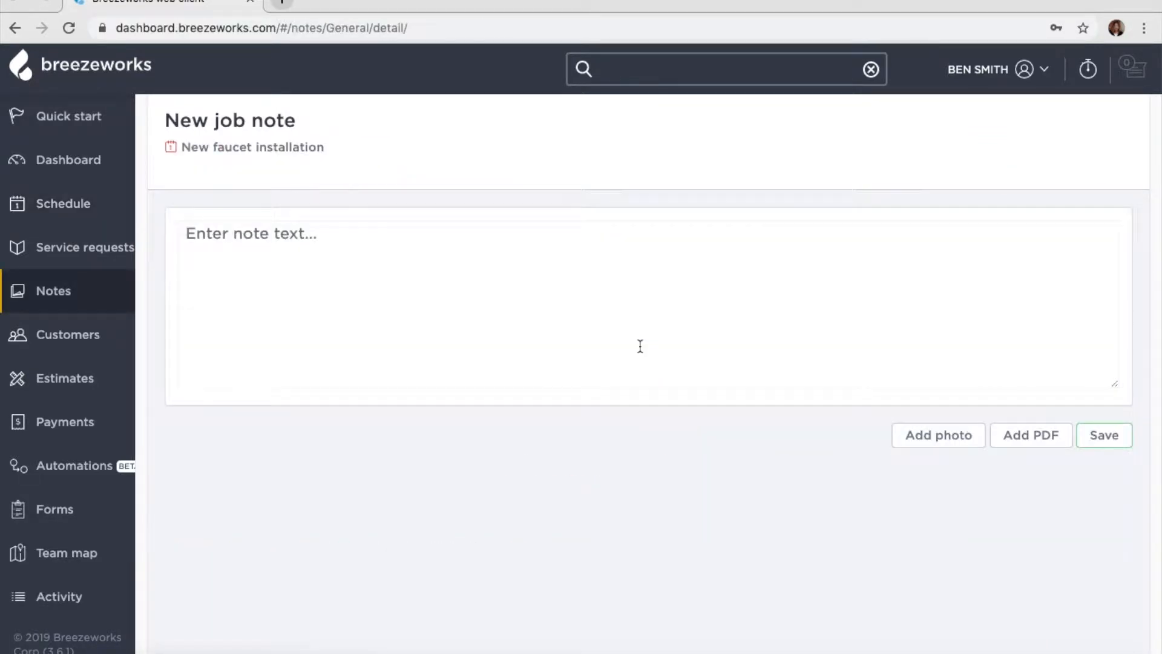
click(639, 346)
text(Add a new faucet in the guest bedroom. Cl)
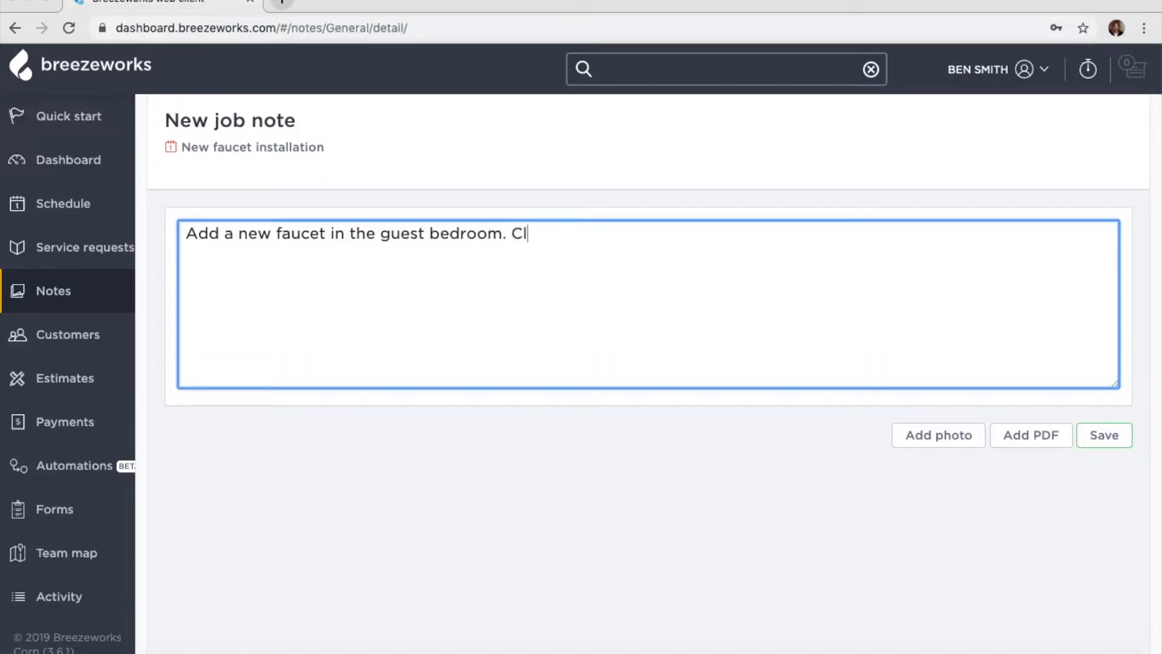
text(ient already has )
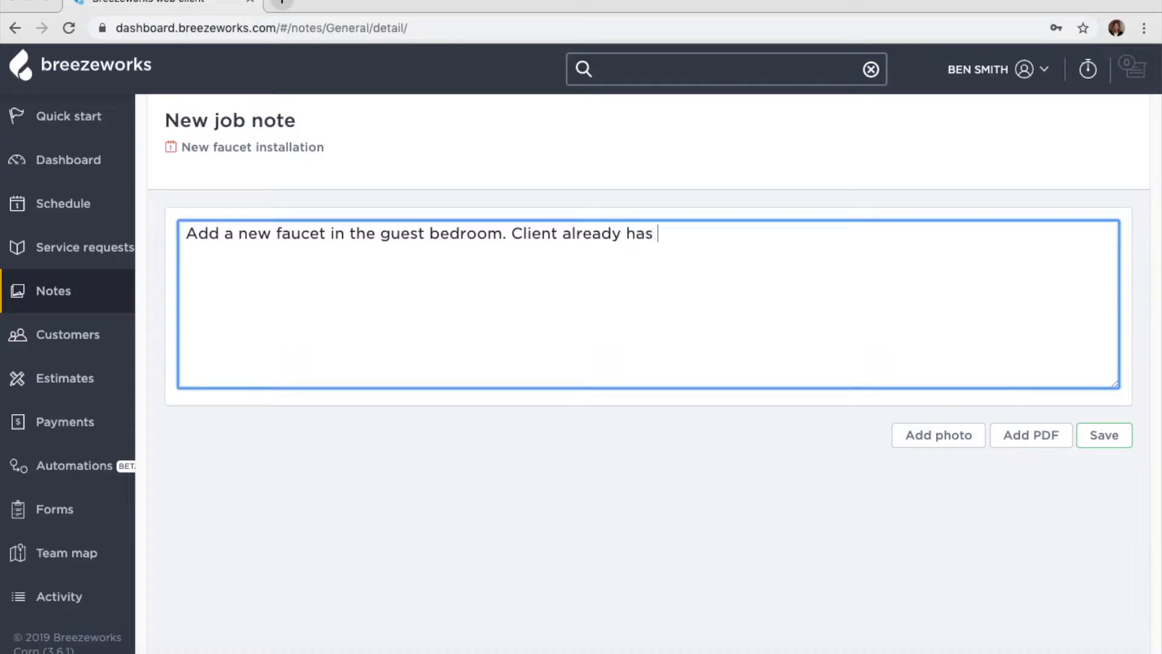
text(the fixture.)
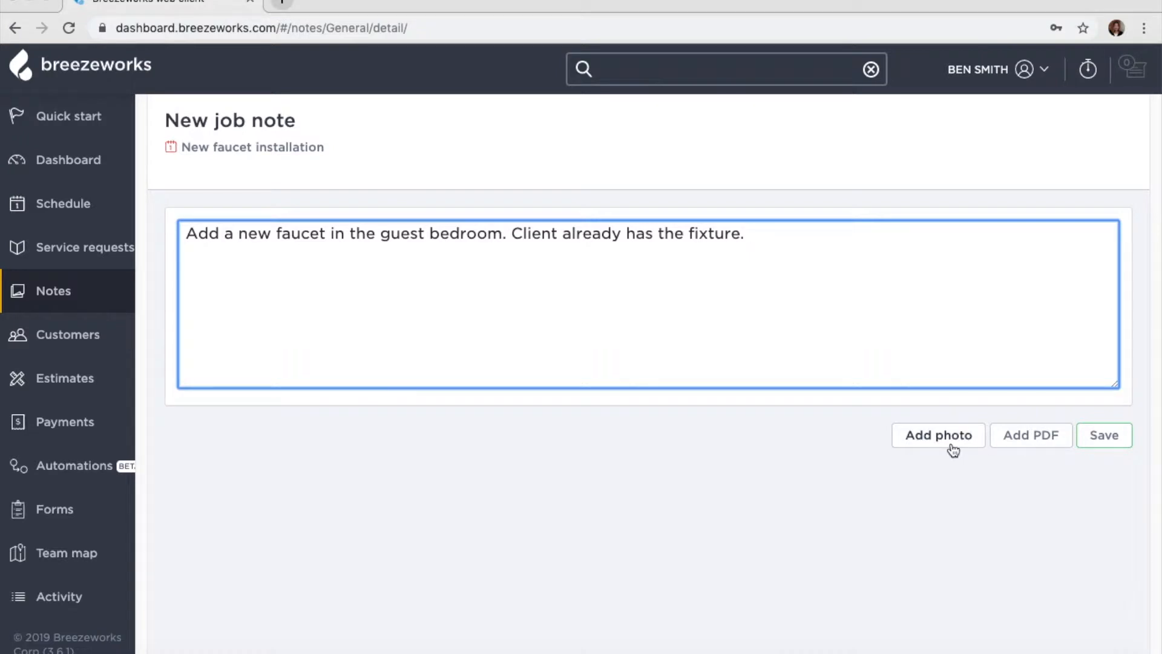
click(1121, 436)
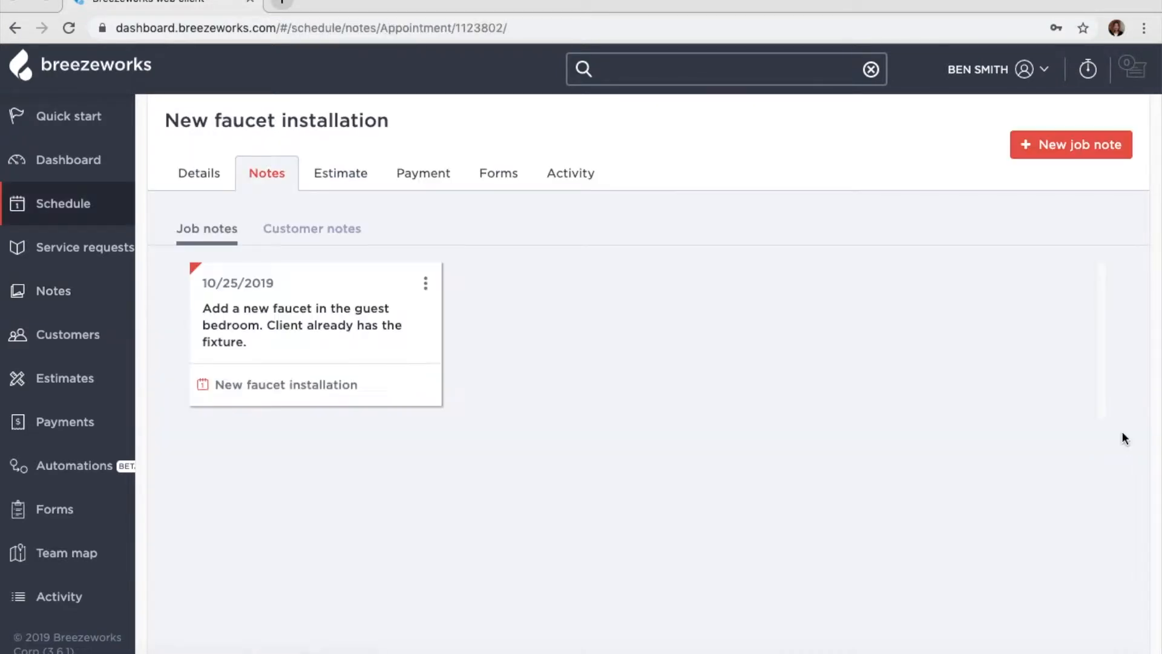
- Add and save a customer note stating the property's gate code
click(356, 237)
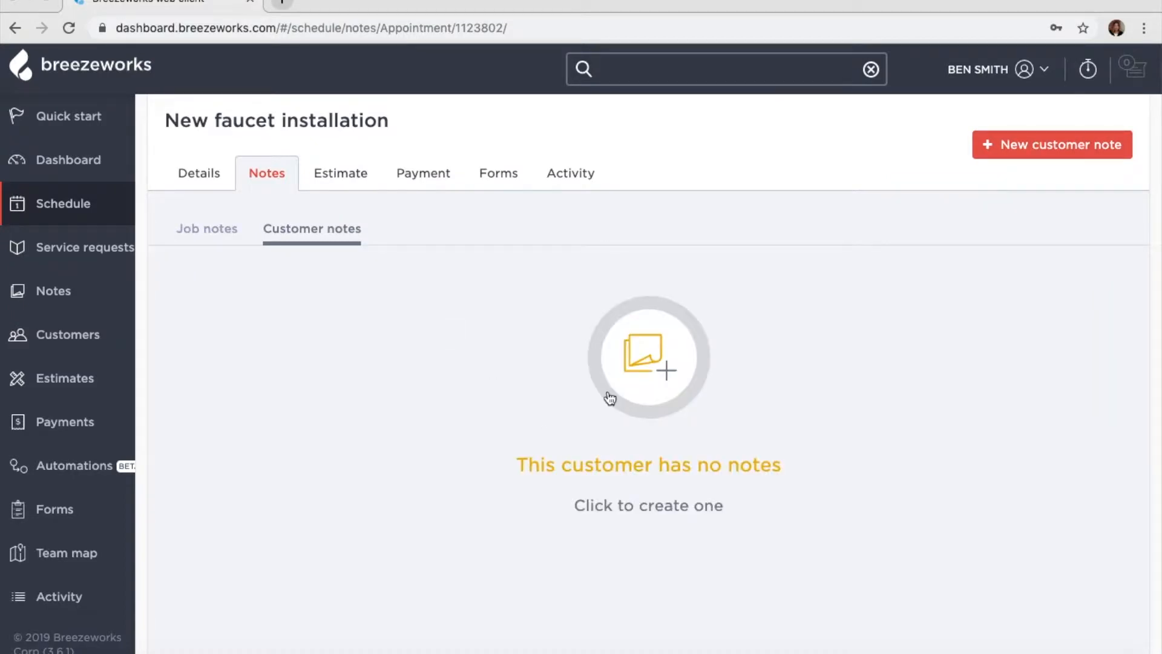
click(646, 354)
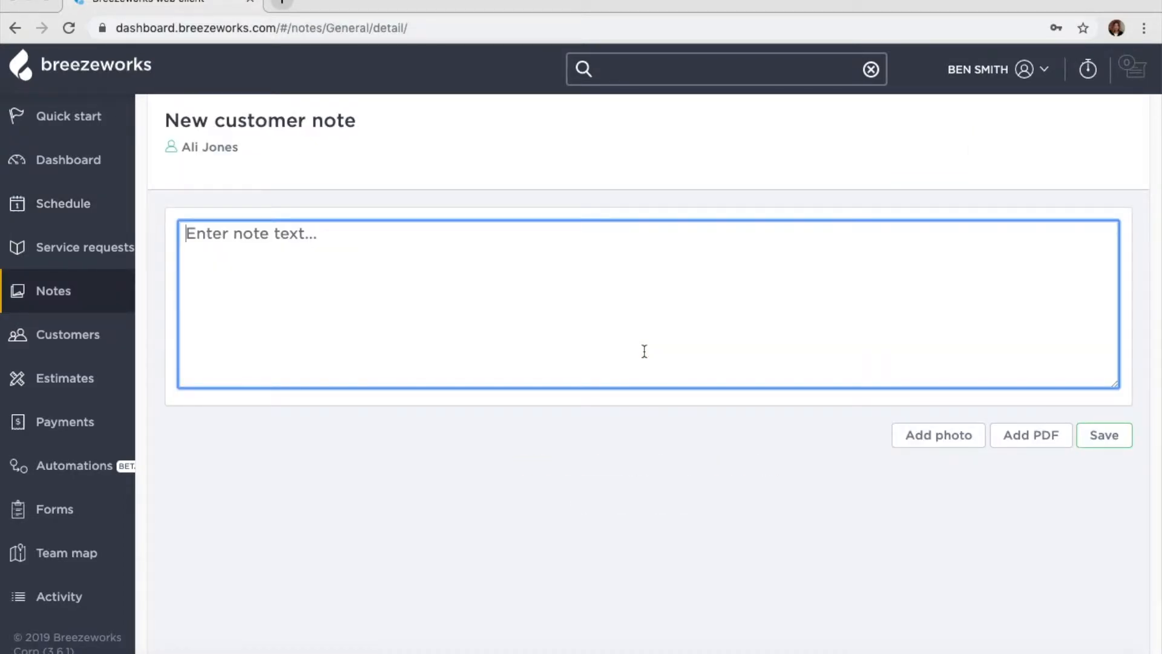
text(Gate code is 1234)
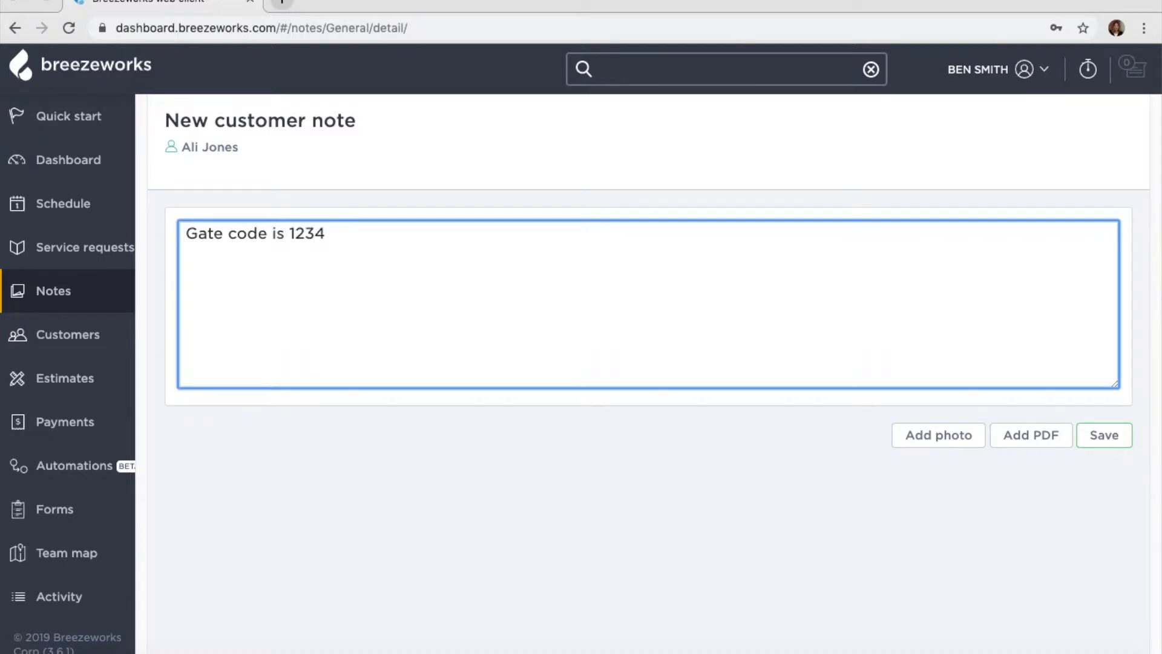
click(1103, 436)
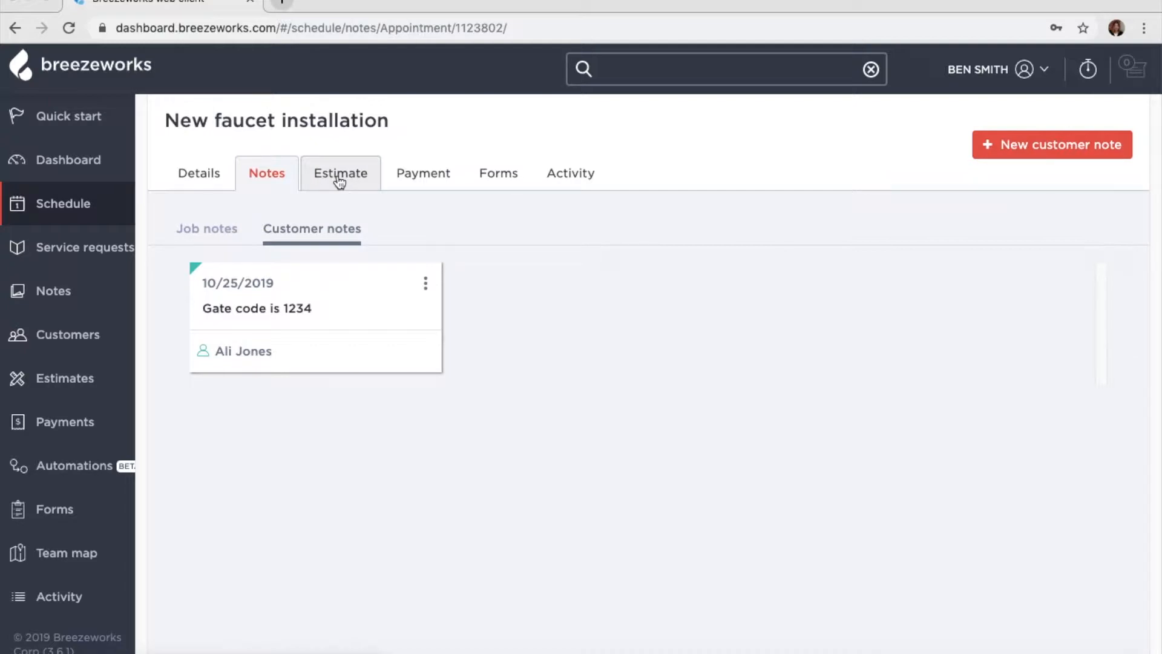
- Tag the New faucet installation job with NOT STARTED and YELP
click(213, 185)
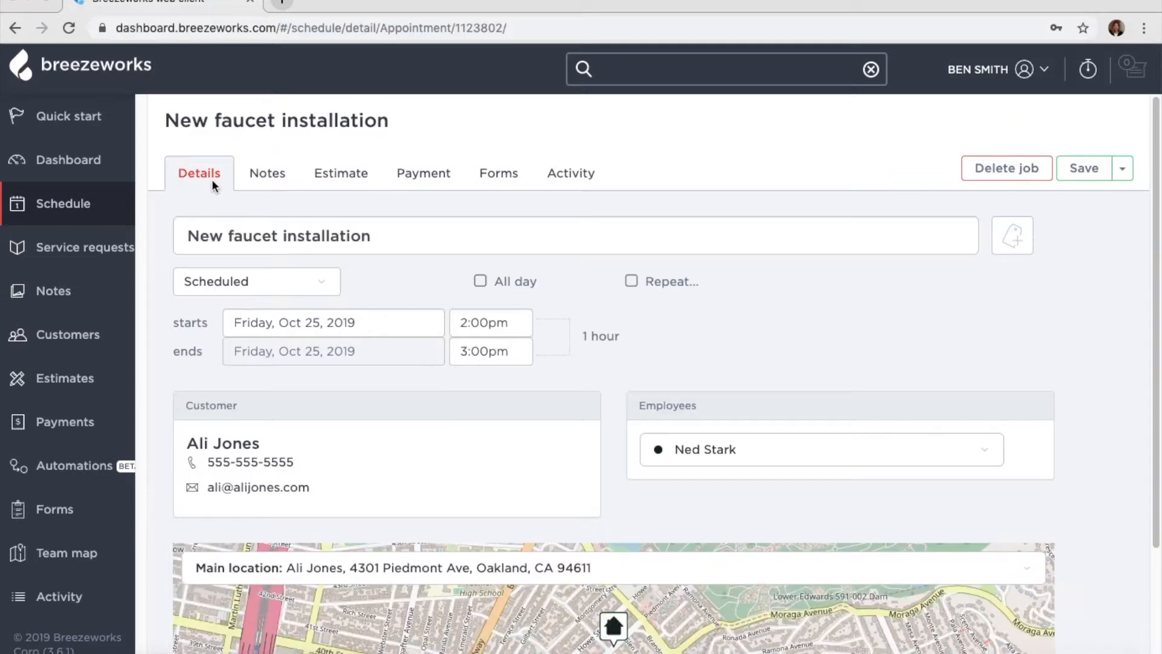
click(1029, 248)
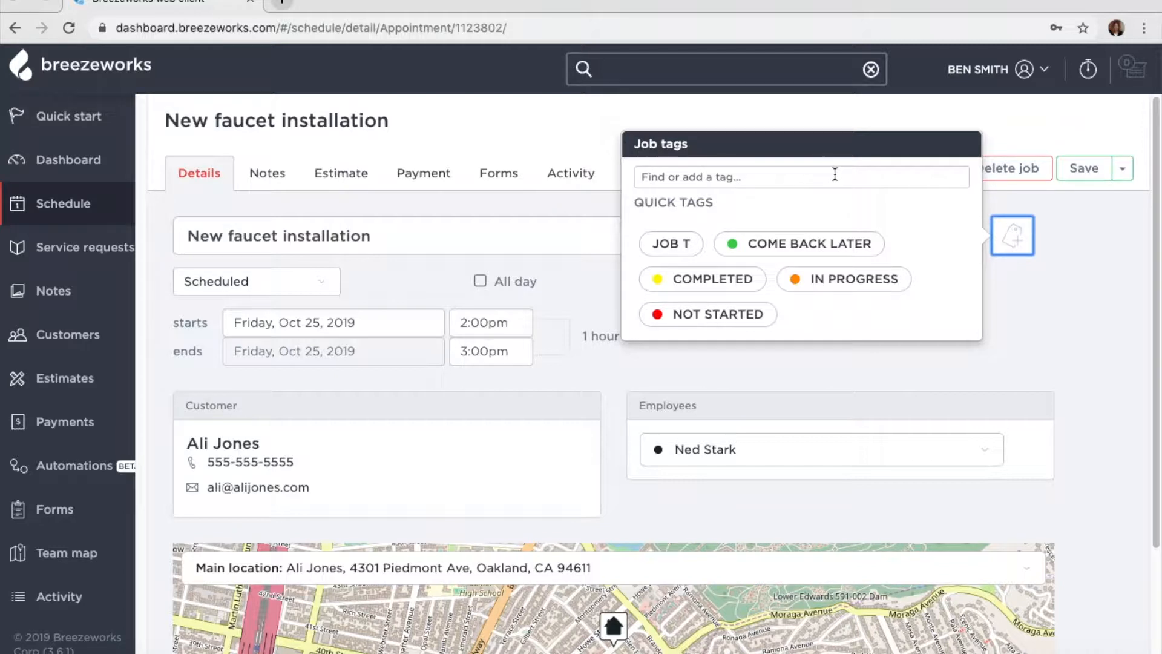
click(734, 317)
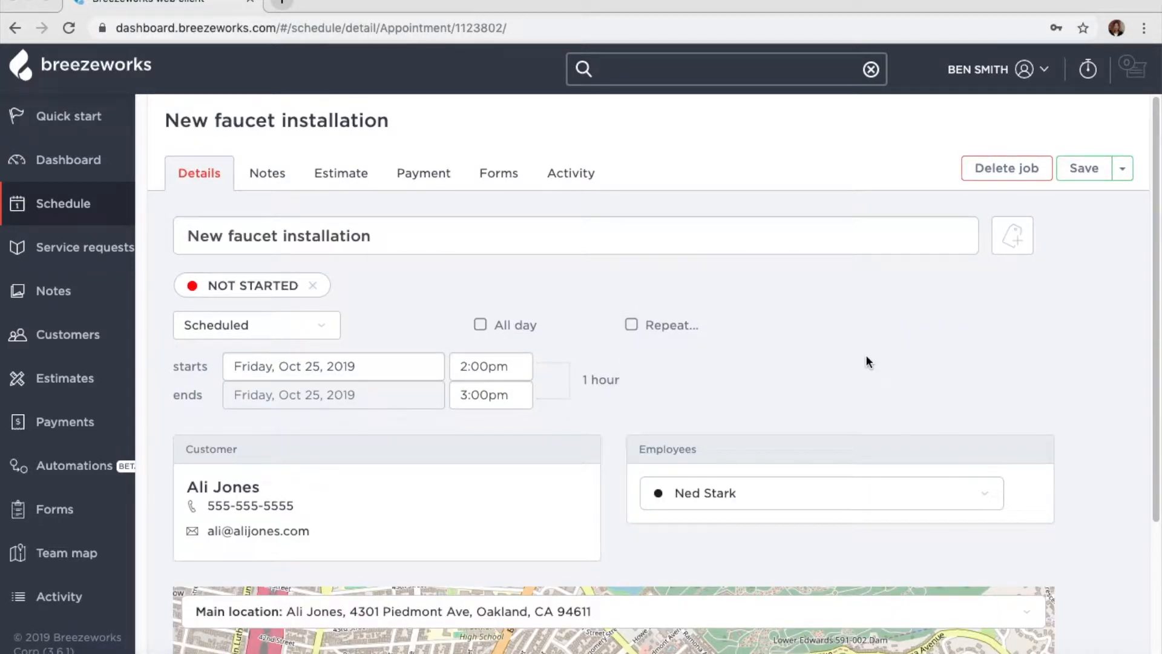
click(1020, 253)
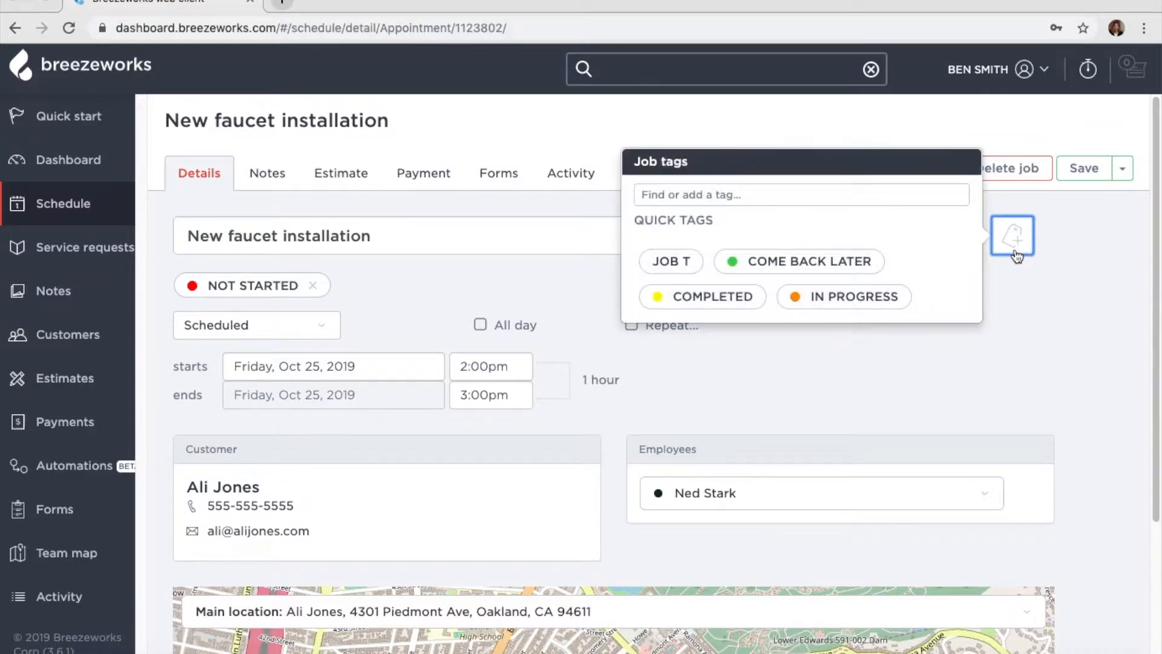
click(839, 191)
text(Yel)
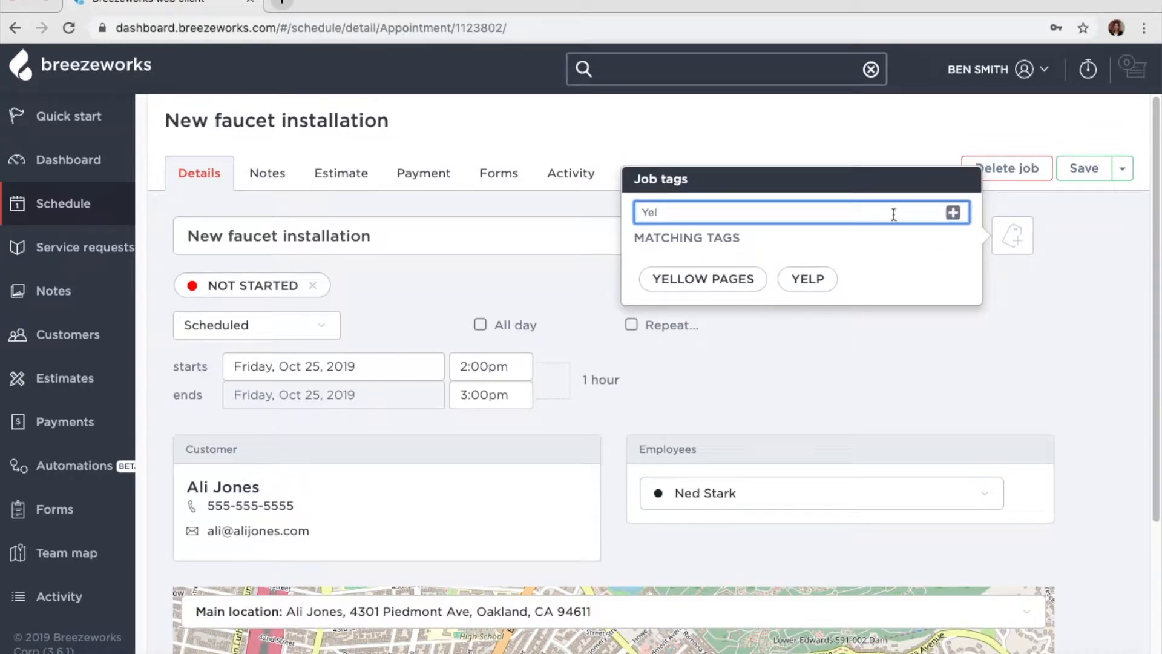
click(809, 280)
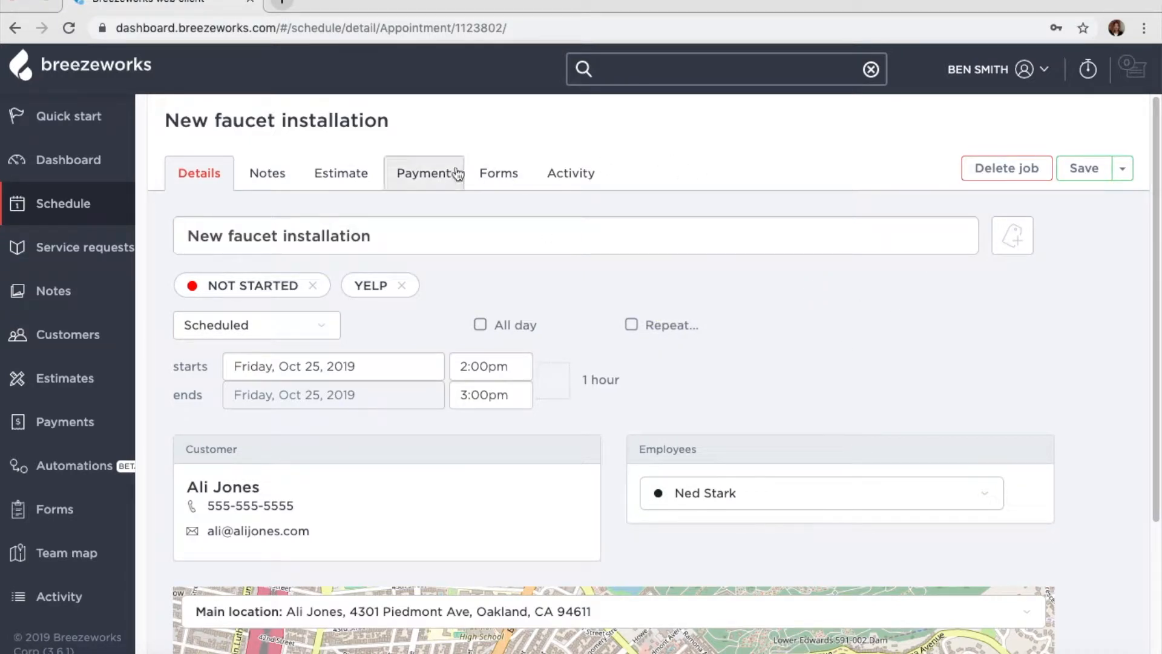
- Save the job while continuing to edit, and go to its estimate
click(1123, 169)
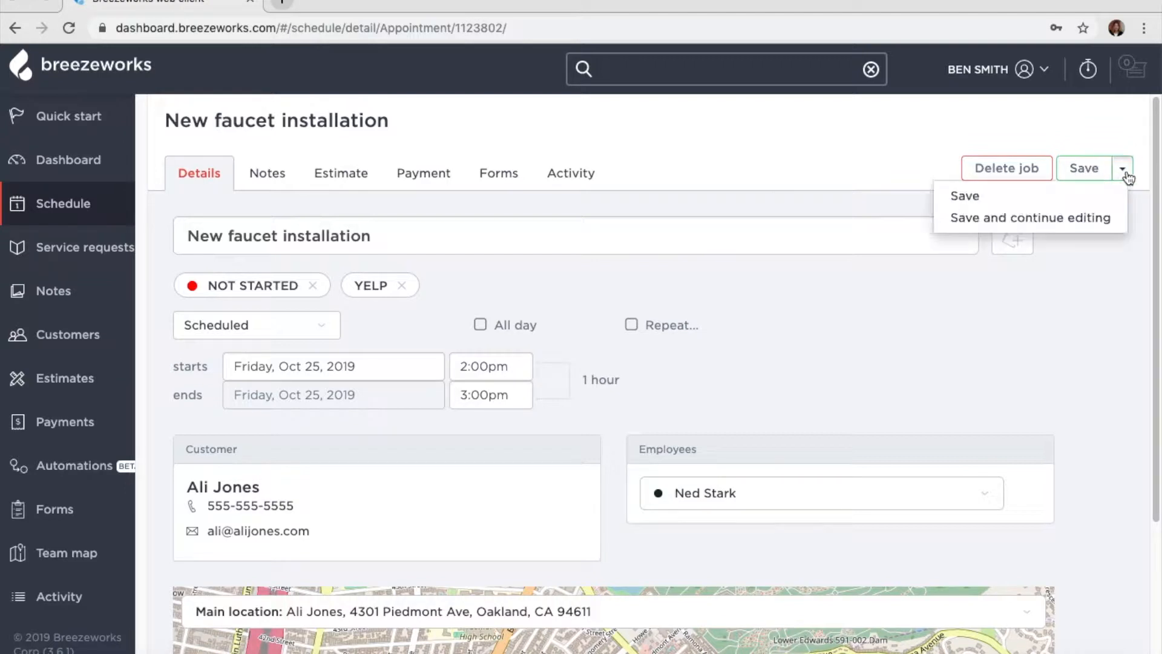
click(1090, 217)
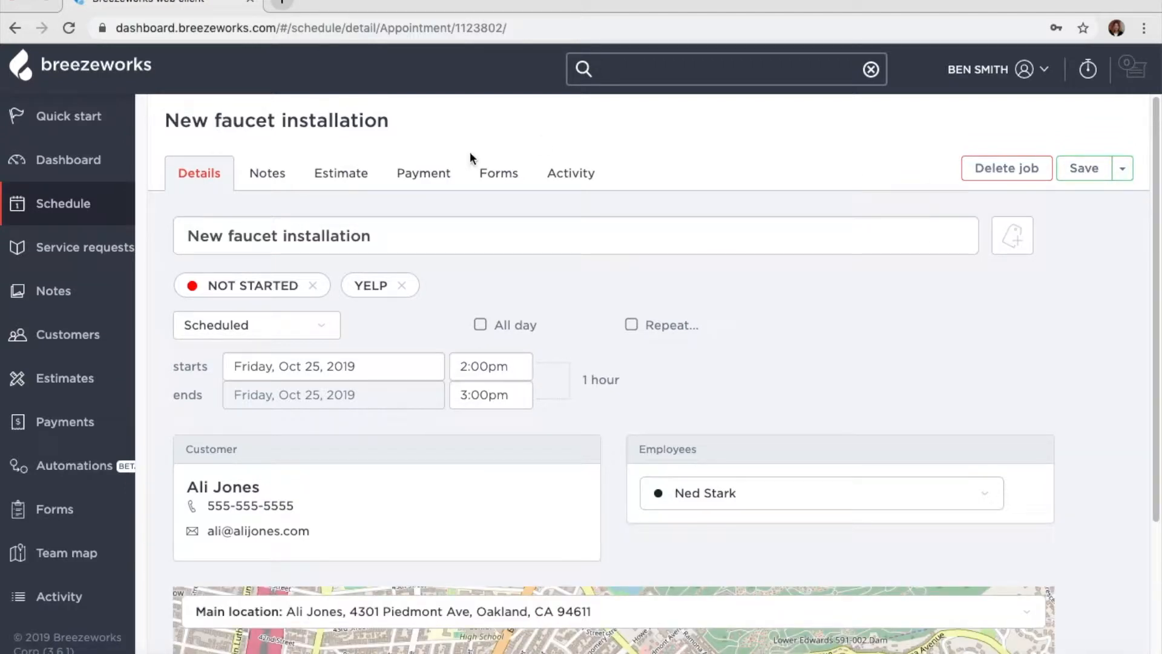
click(369, 173)
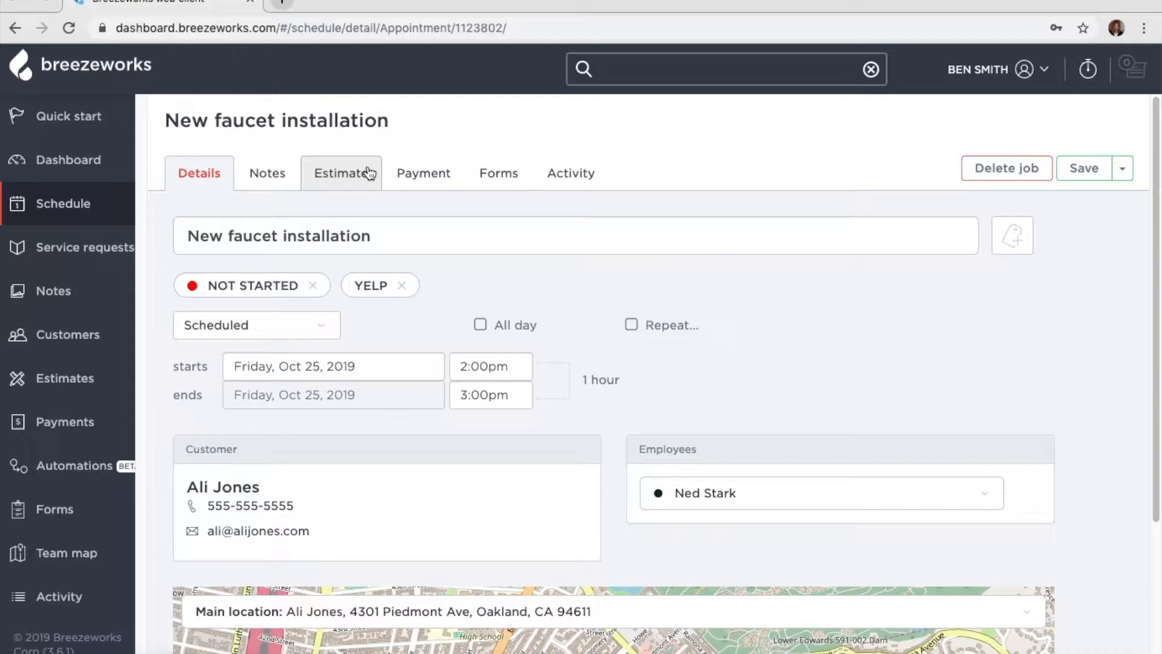
- Create an estimate for the job with an Installation labor line item
click(648, 483)
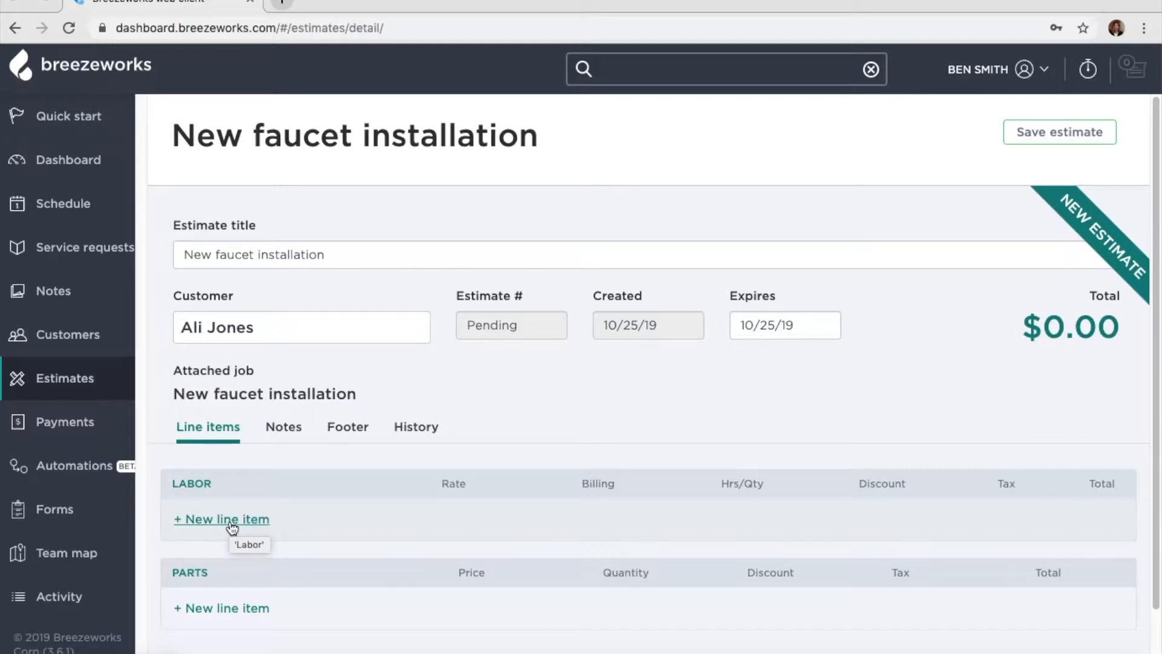
click(230, 524)
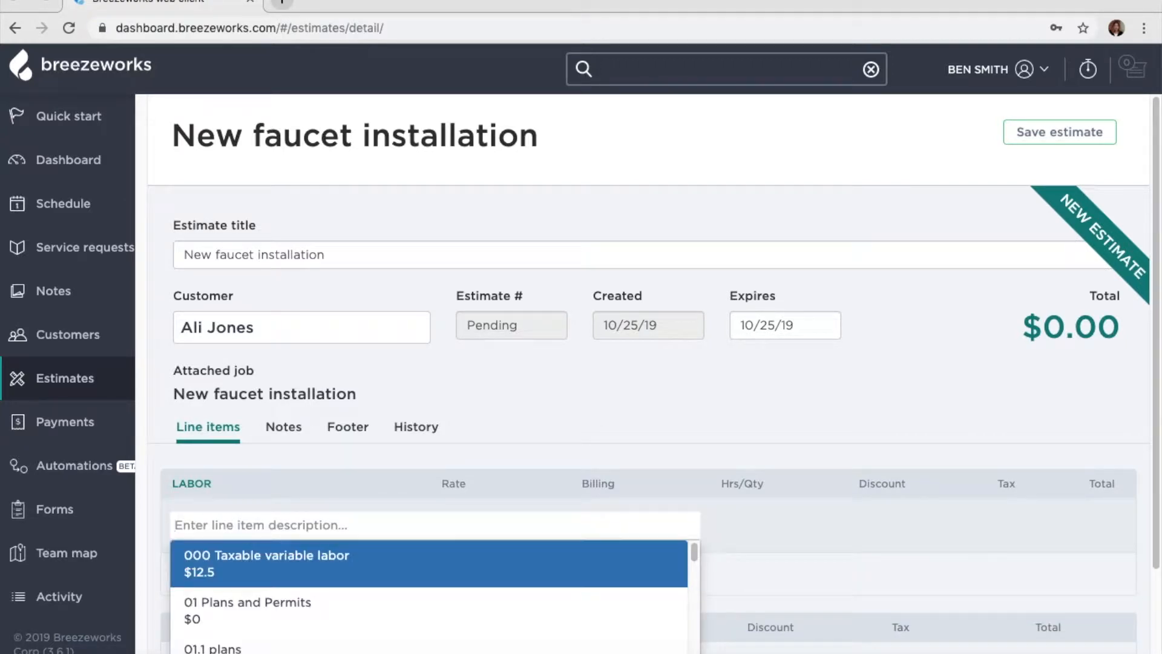
text(Insta)
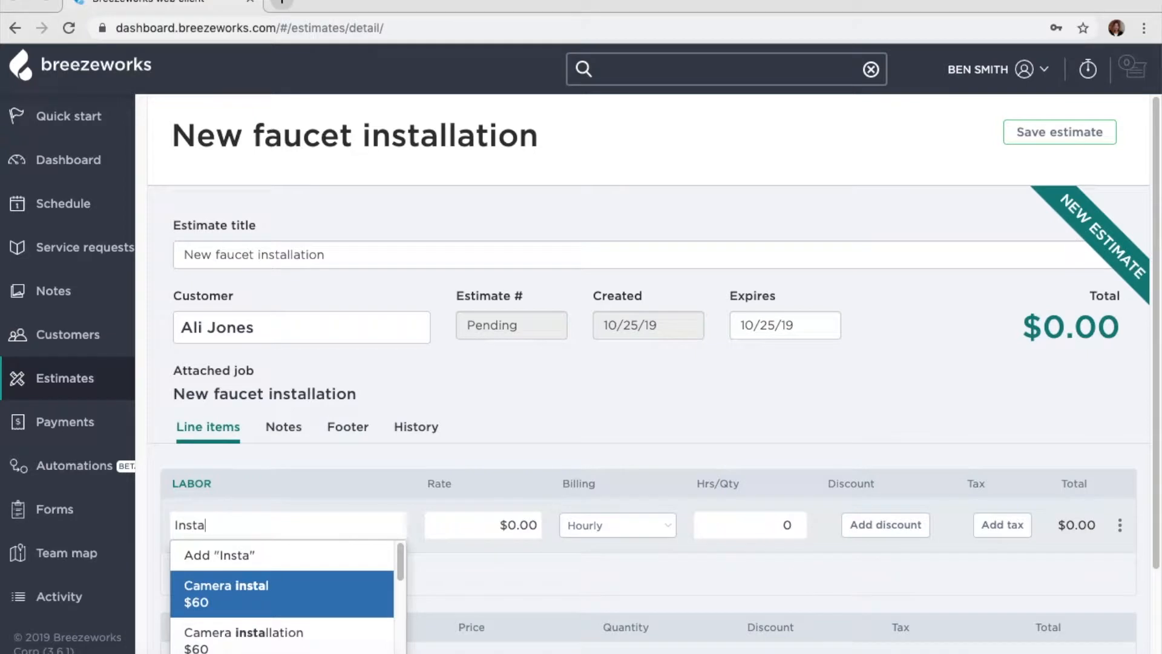
text(llation)
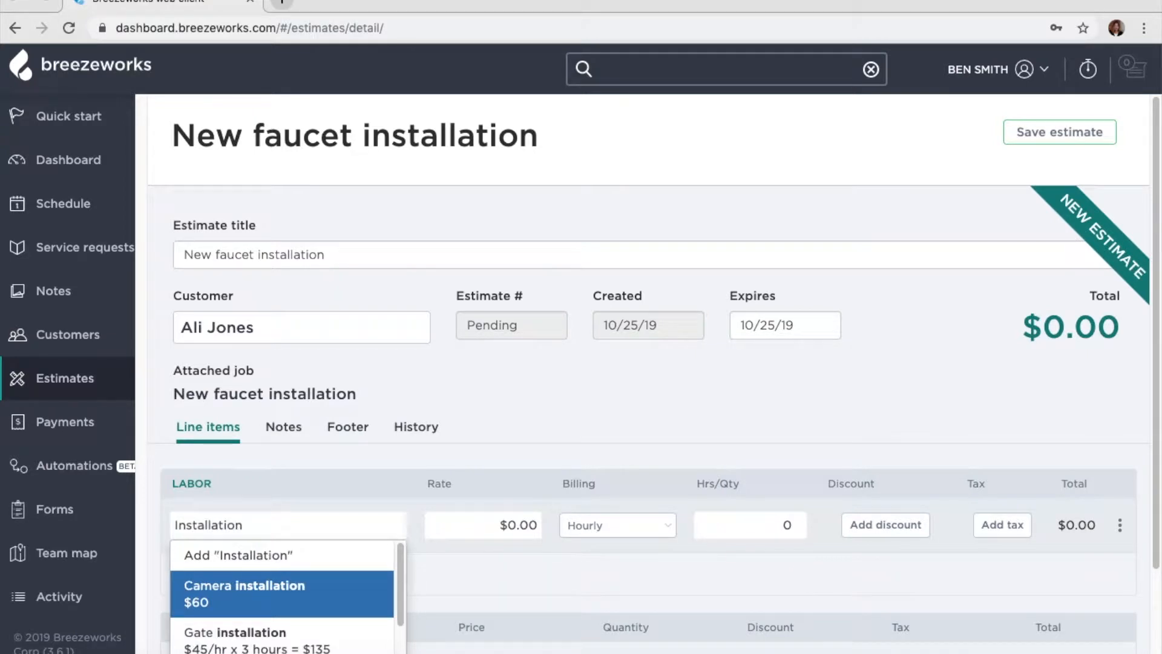
click(203, 563)
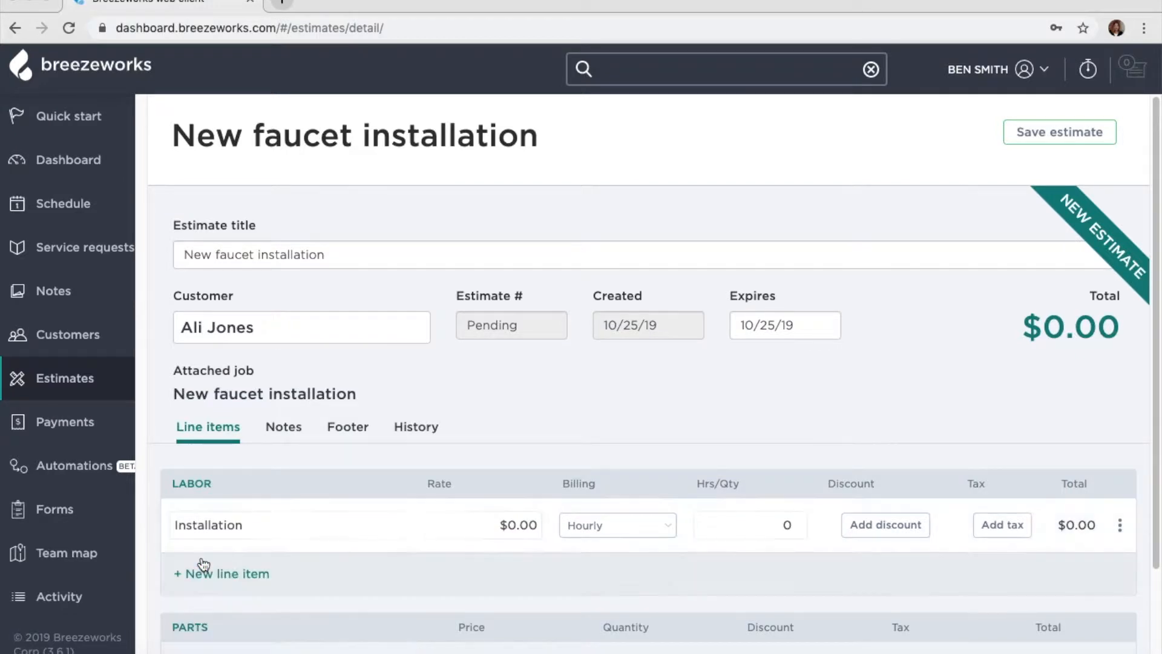
- Set the Installation rate to $45.00 for 2 hours, totaling $90.00
click(507, 524)
text(45)
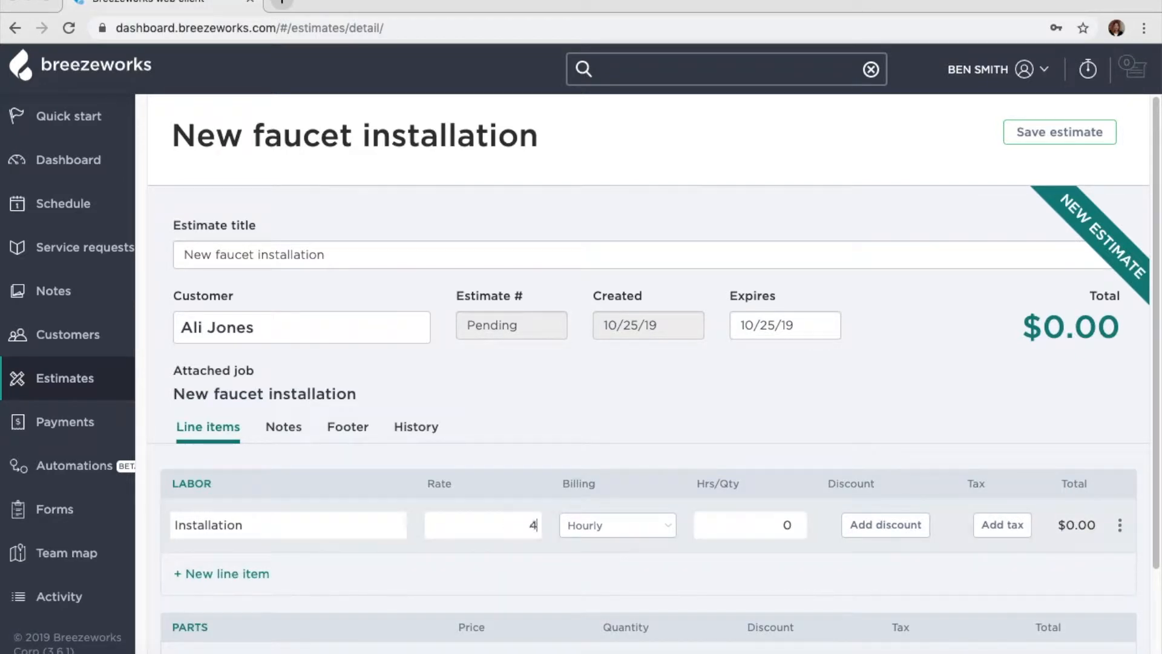
click(746, 534)
text(2)
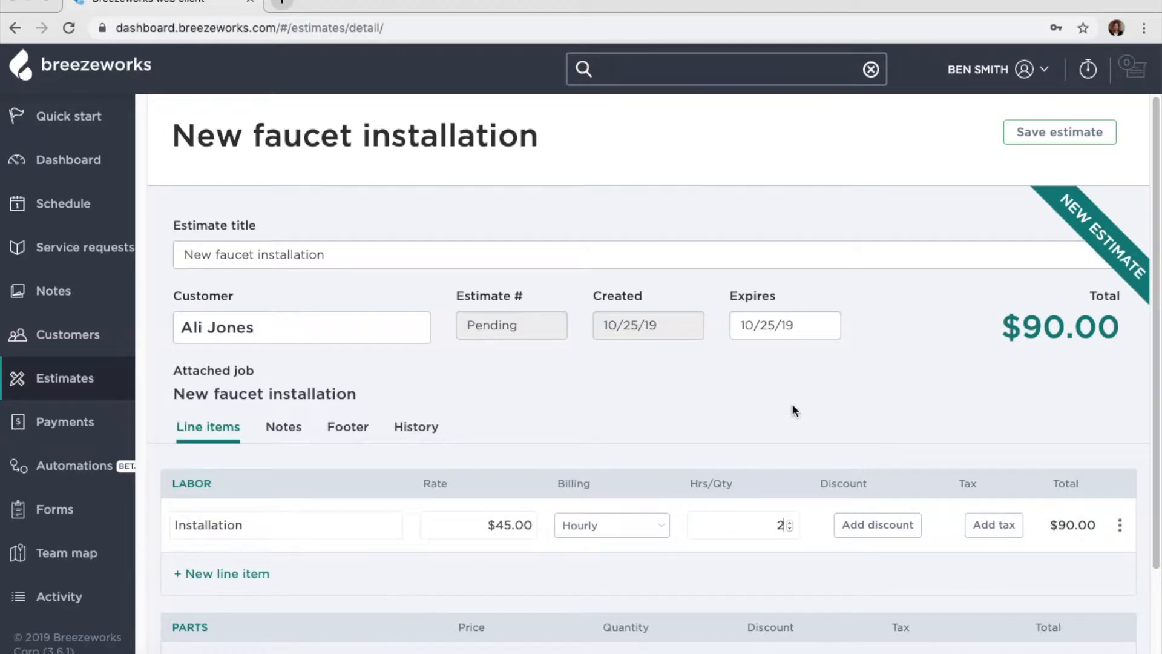
scroll(792, 404, down, 2)
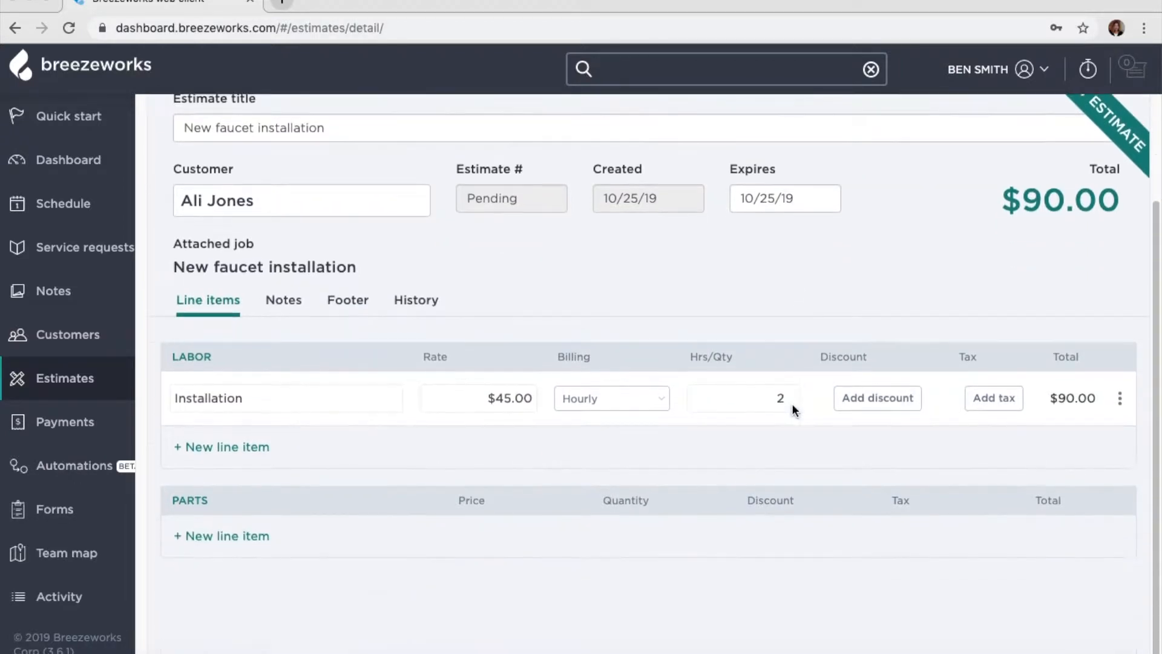
- Add a Grout parts line priced at $30.00 with quantity 1
click(240, 538)
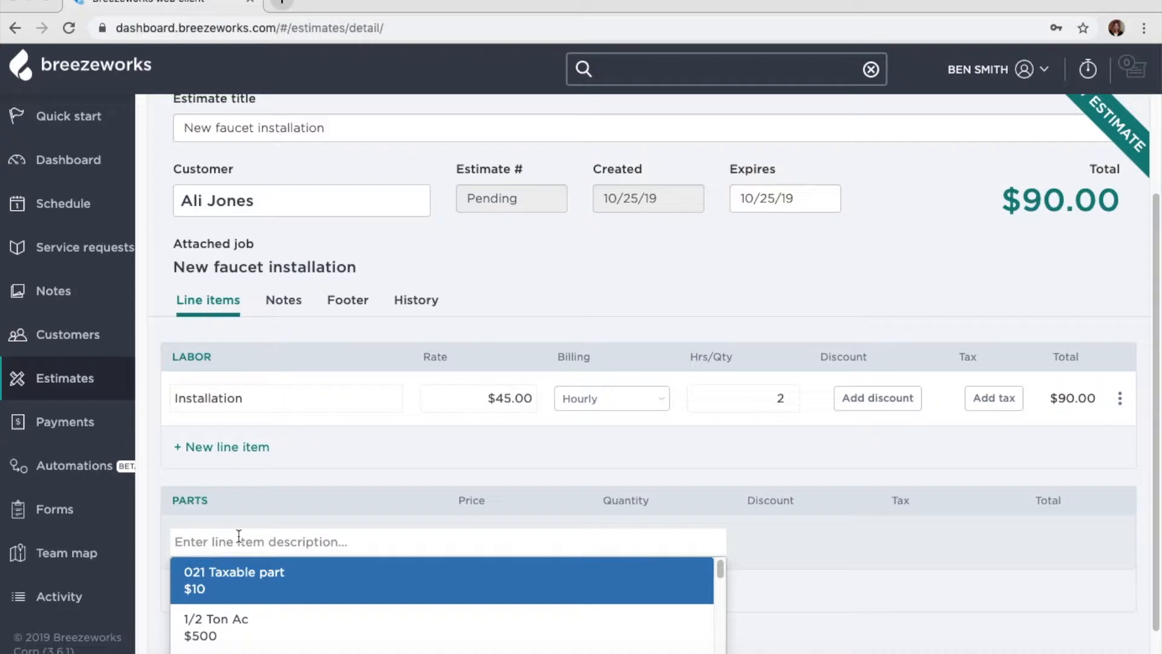
text(Gr)
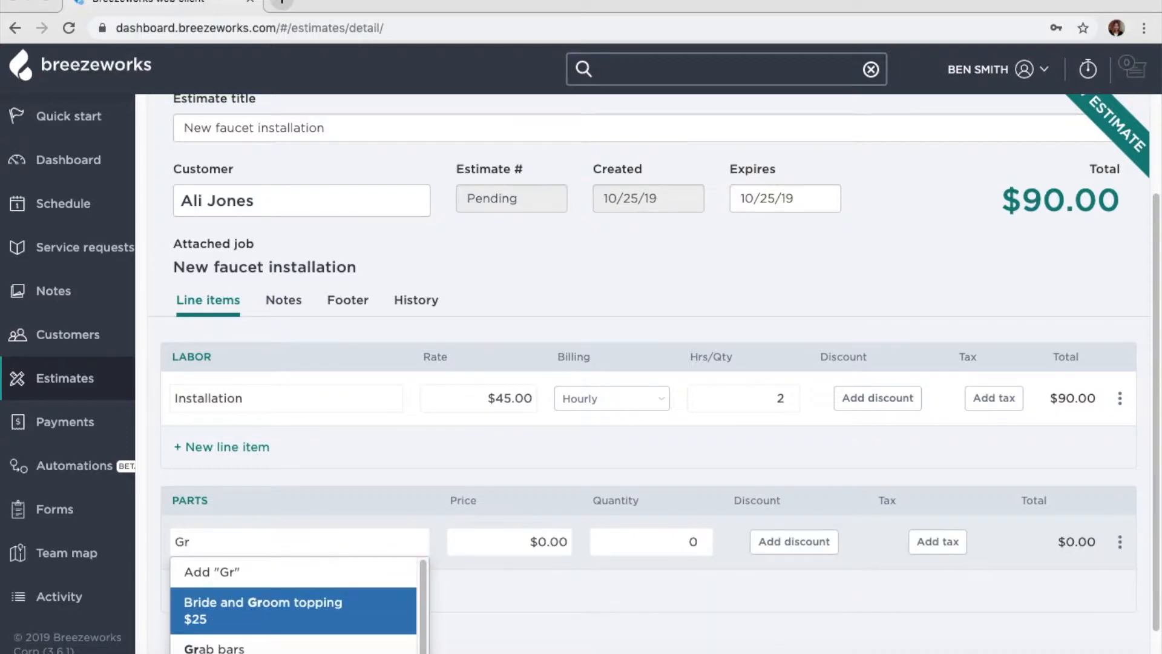
text(out)
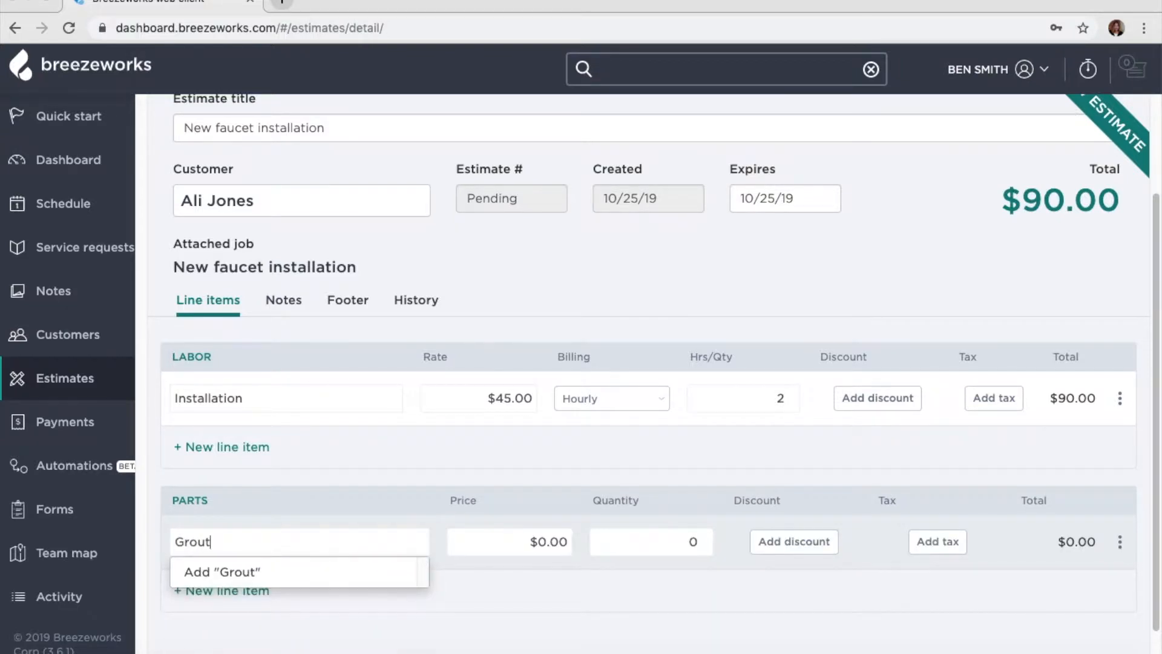
click(235, 571)
click(536, 532)
text(30)
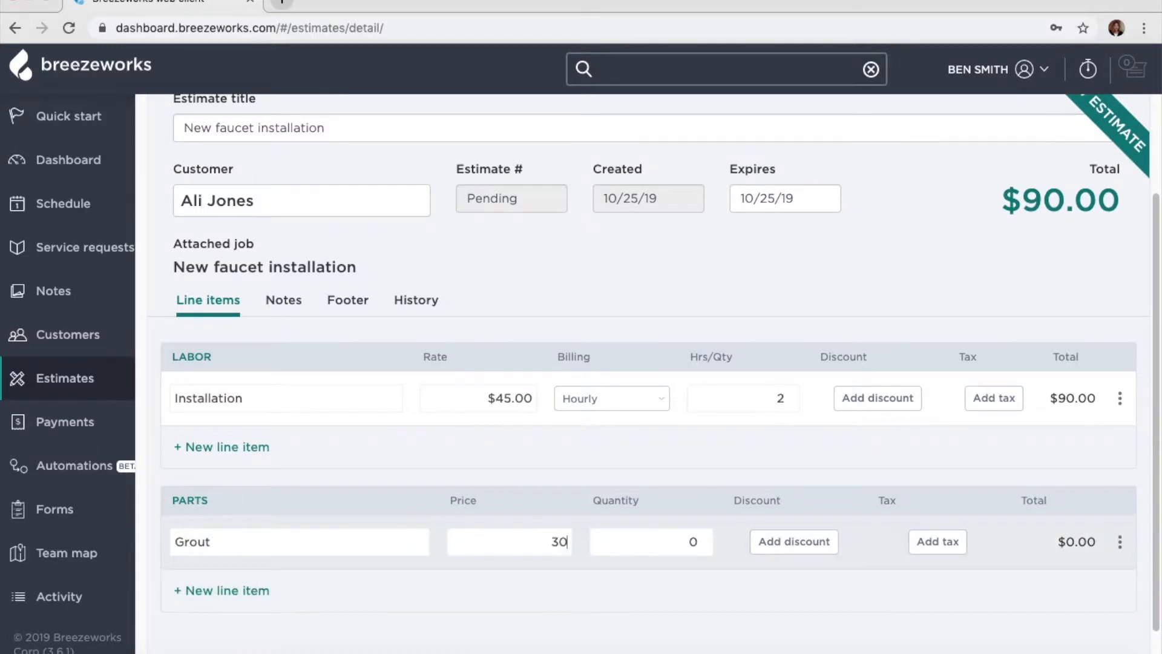
click(695, 544)
text(1)
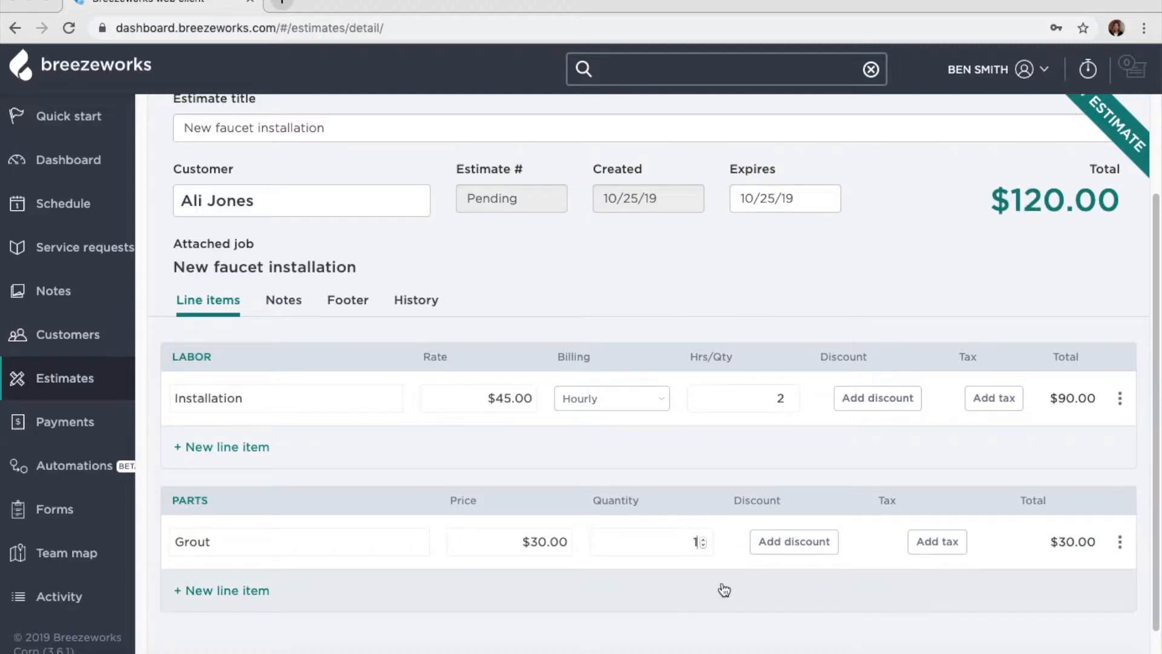
- Attach the note 'We will grout around the faucet.' to the Grout line
click(1120, 541)
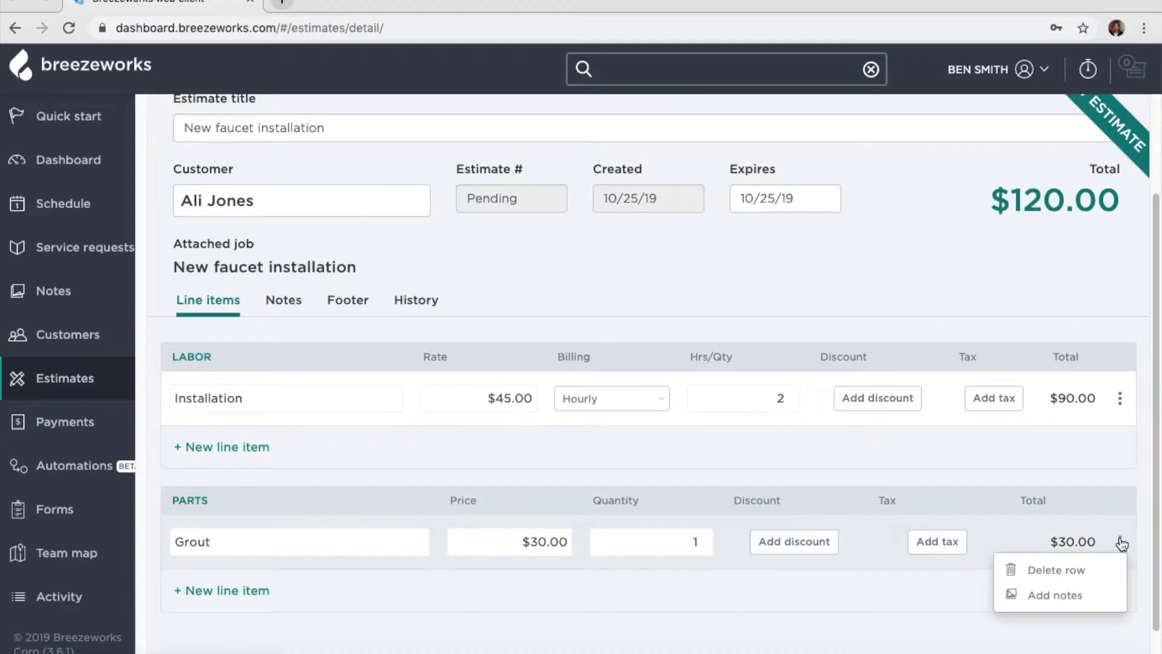
click(1065, 595)
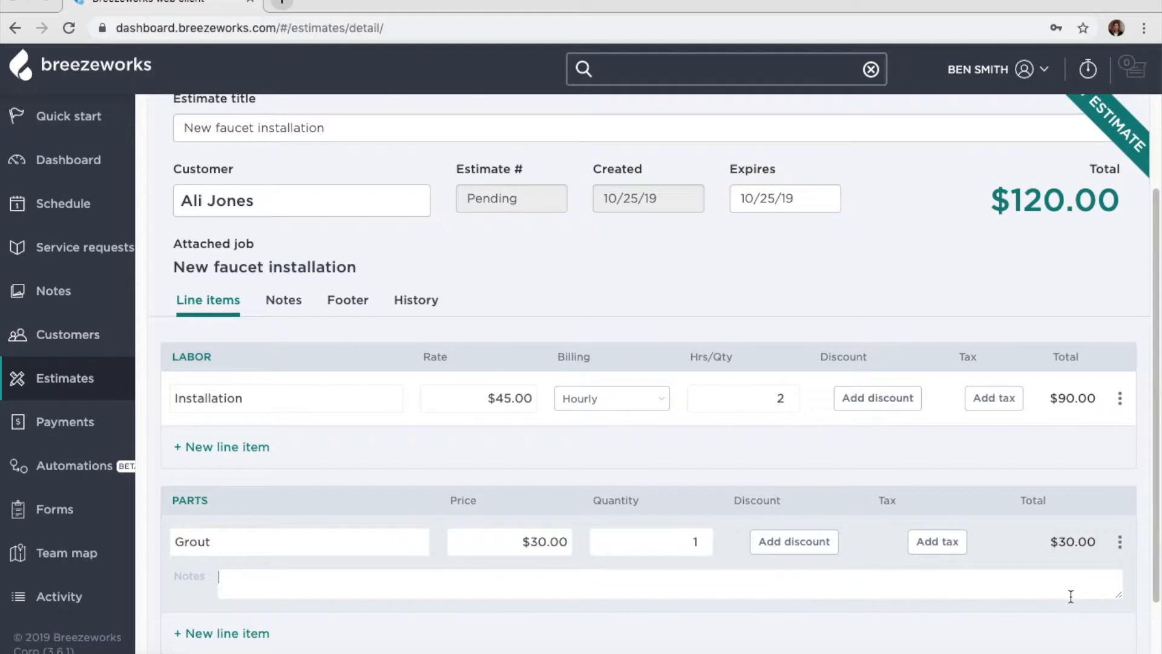
text(We will grout around the)
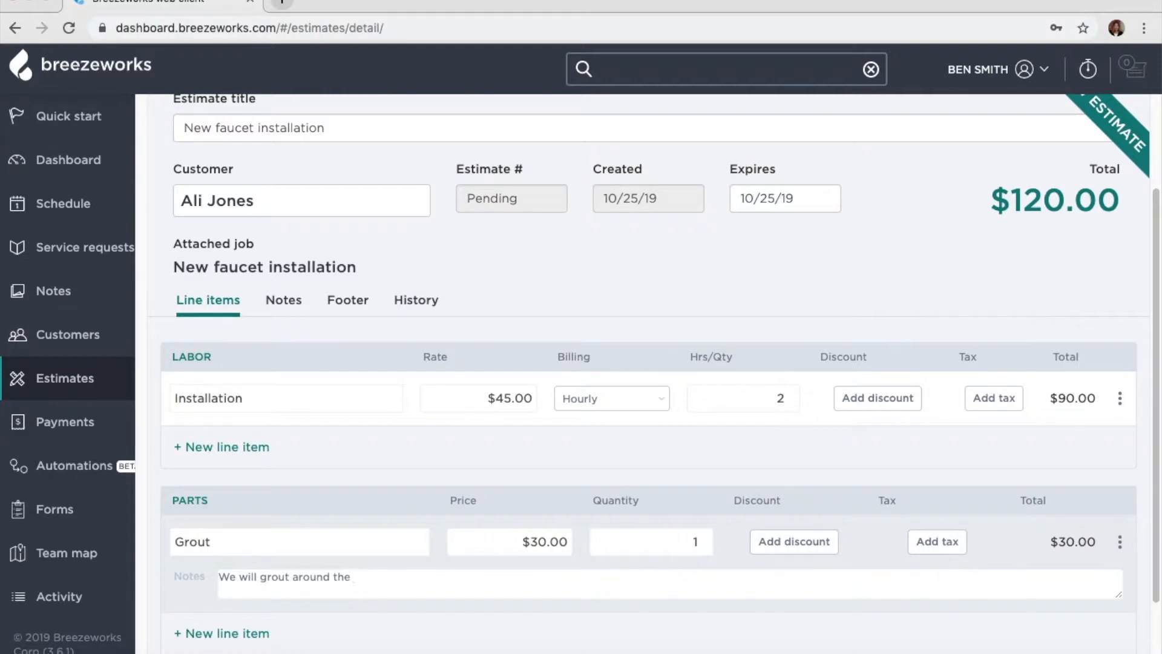
text( faucet.)
scroll(1105, 581, up, 3)
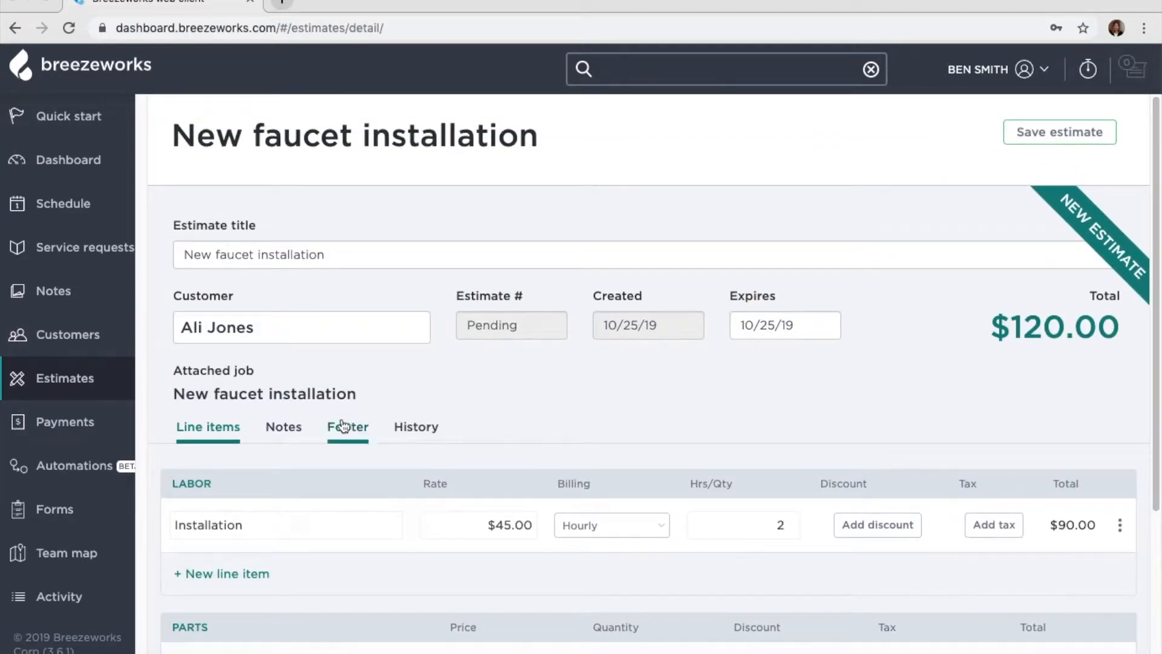
- Add a public note, save the estimate as draft 1029, and review its line items
click(290, 428)
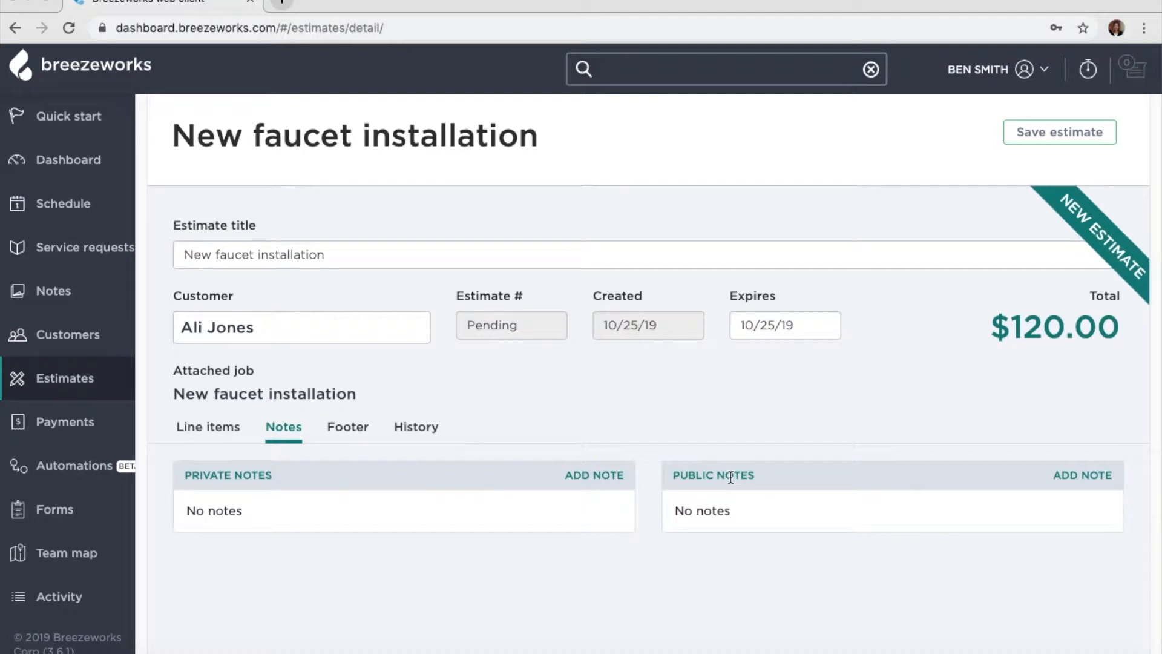
click(1082, 475)
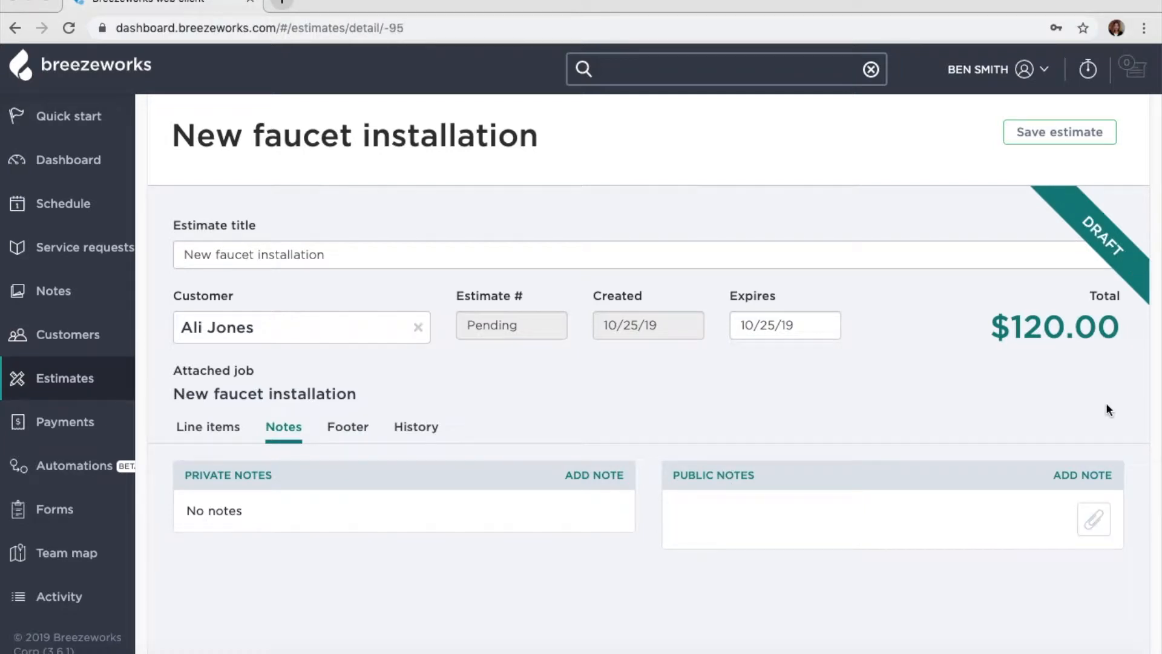
click(1055, 134)
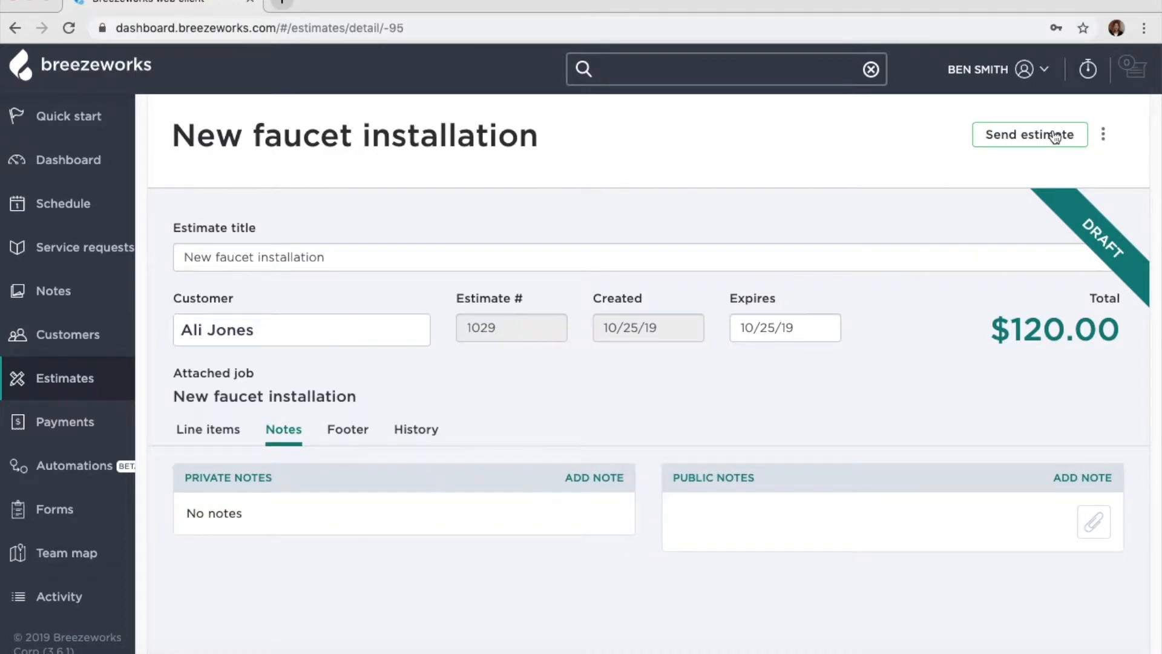
click(201, 432)
scroll(431, 453, down, 3)
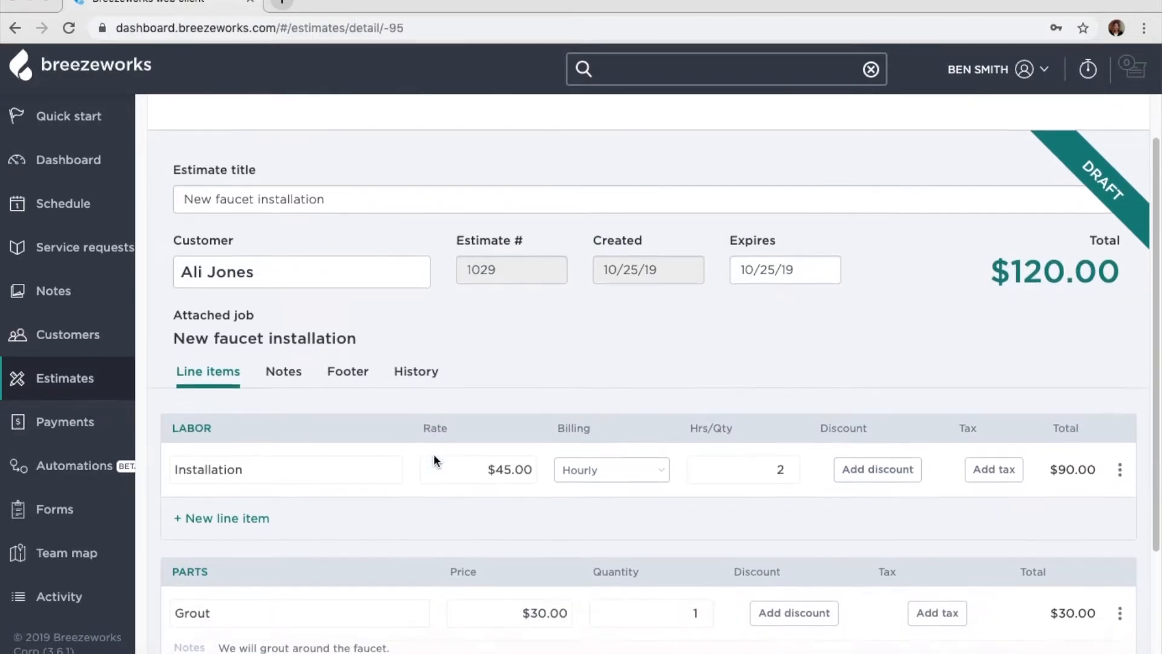
scroll(433, 456, up, 3)
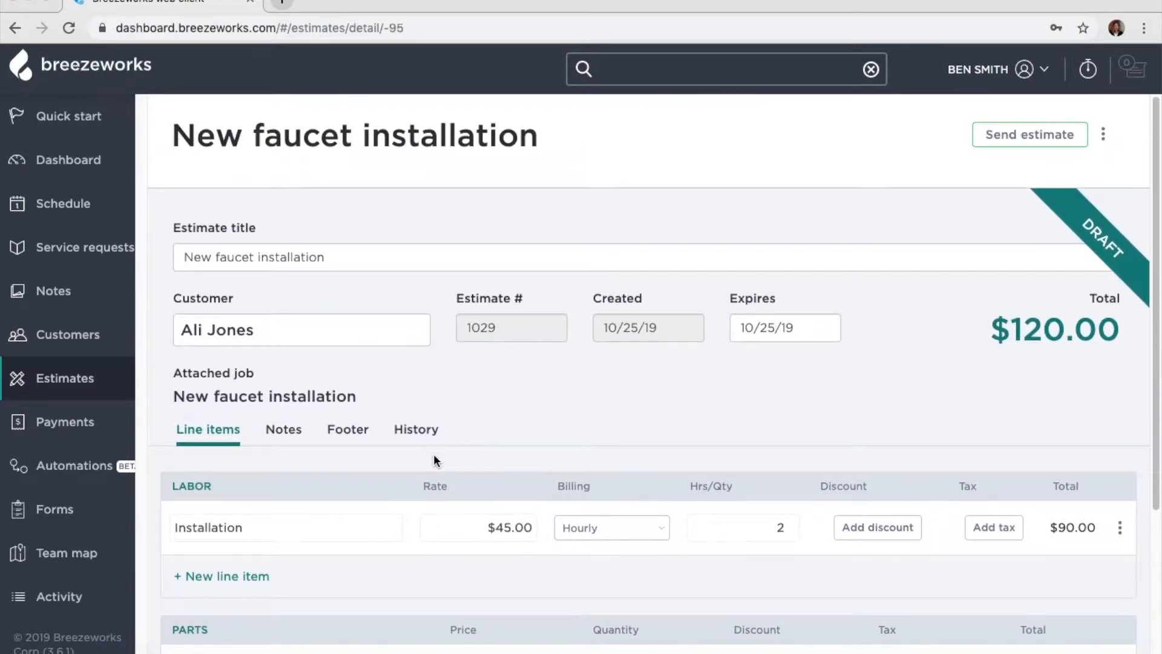
- View estimate 1029 as a PDF in a new tab, then return to Breezeworks
click(1102, 138)
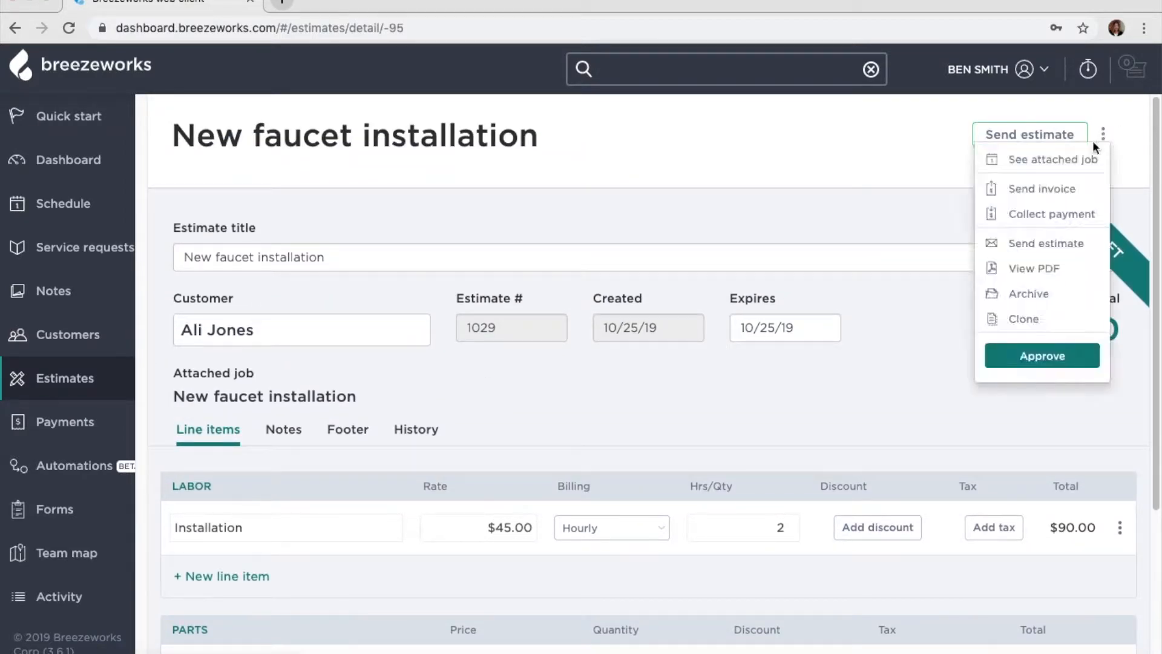
click(1029, 266)
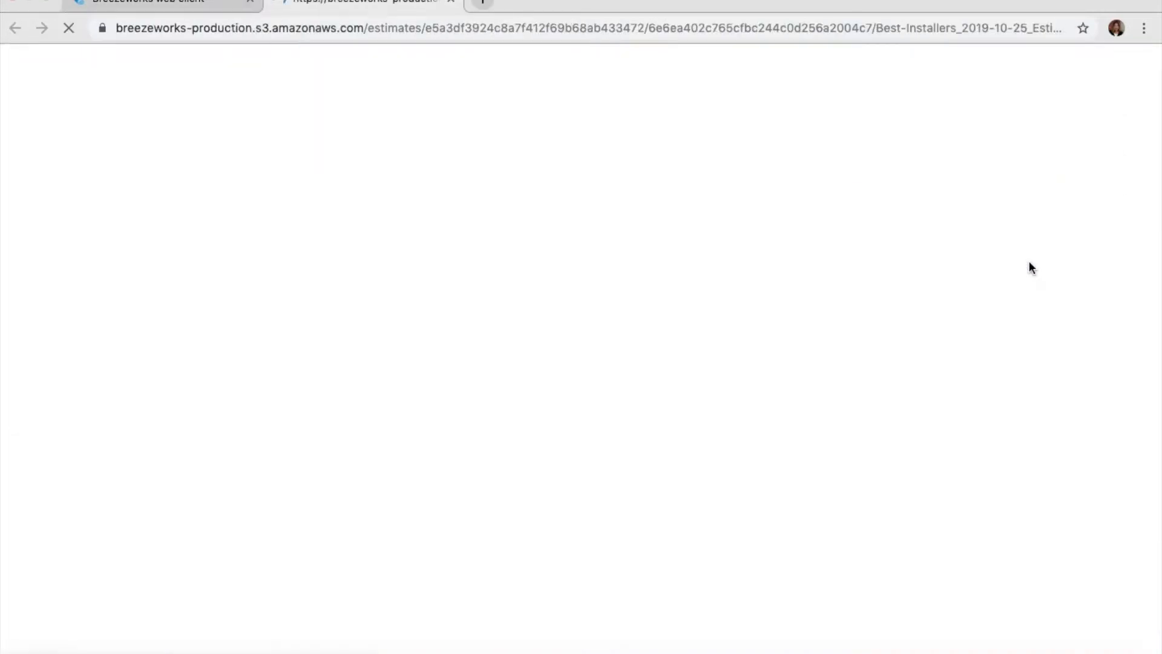
scroll(582, 330, down, 5)
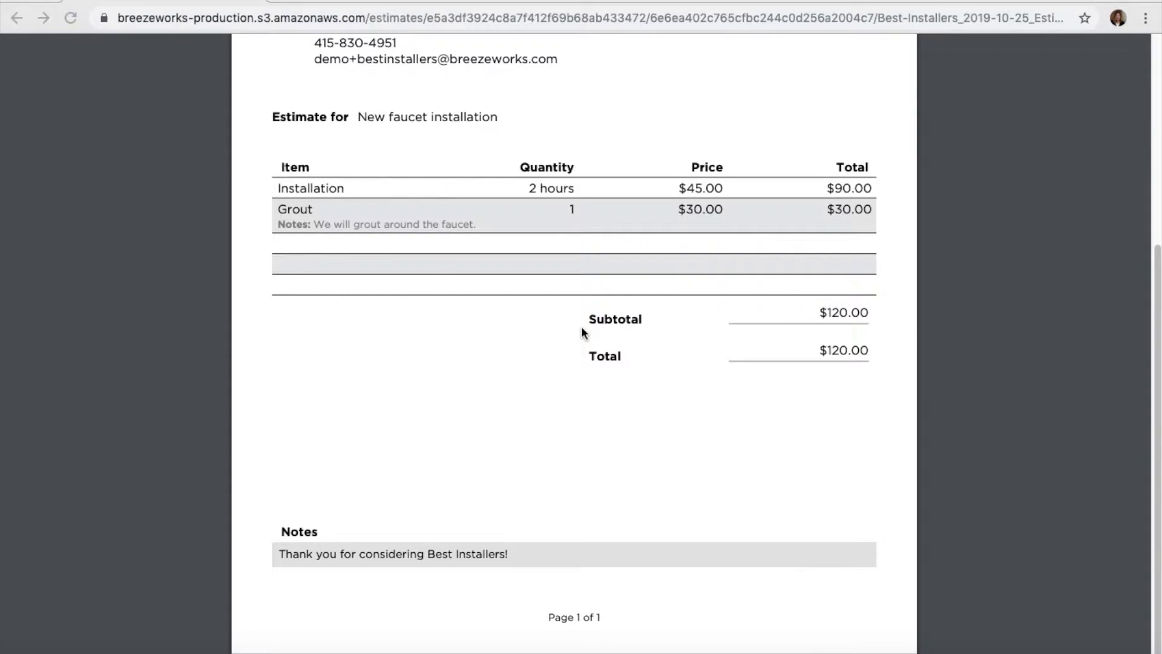
scroll(582, 332, up, 4)
scroll(582, 332, up, 2)
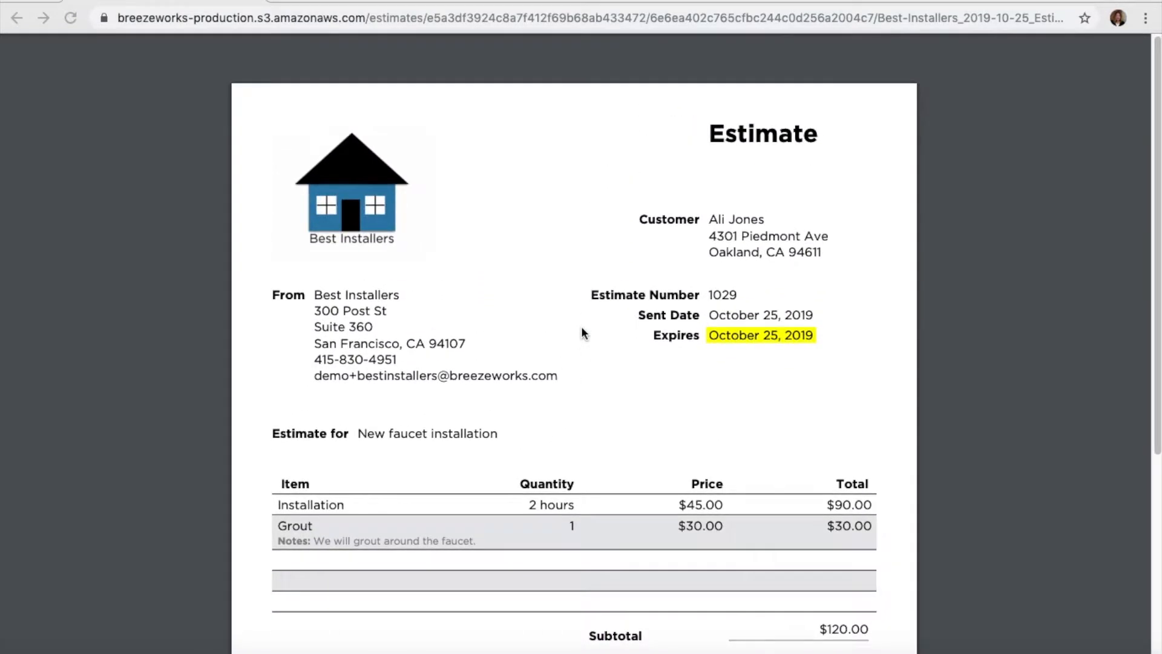
click(195, 1)
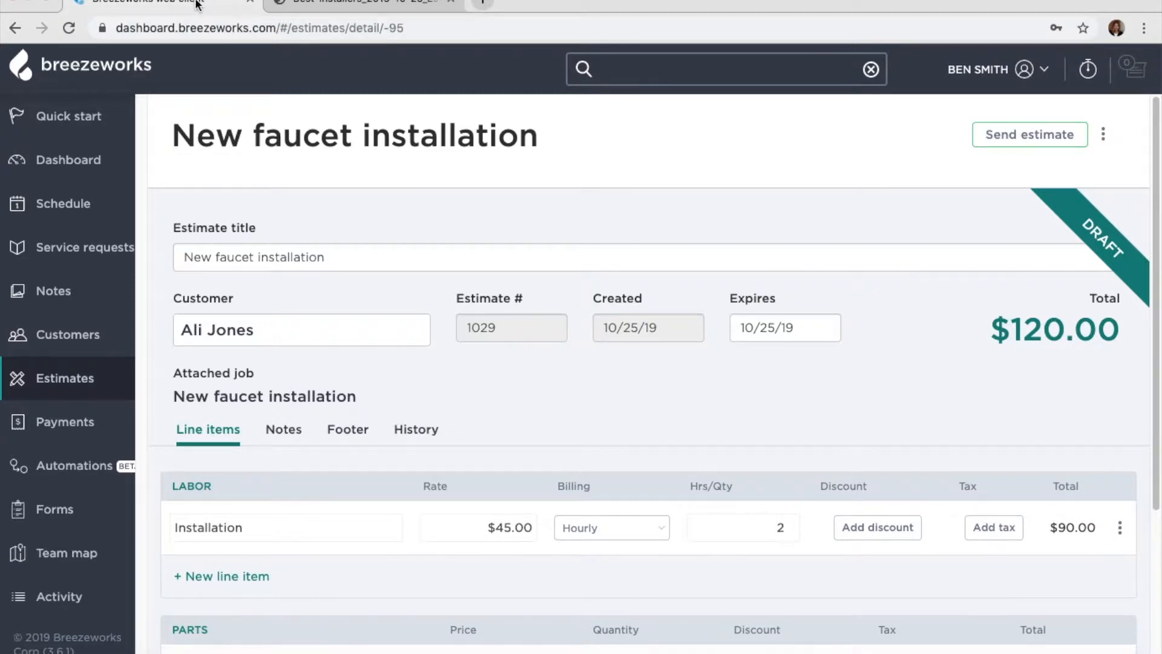
- Send the $120.00 estimate 1029 to the customer
click(1040, 138)
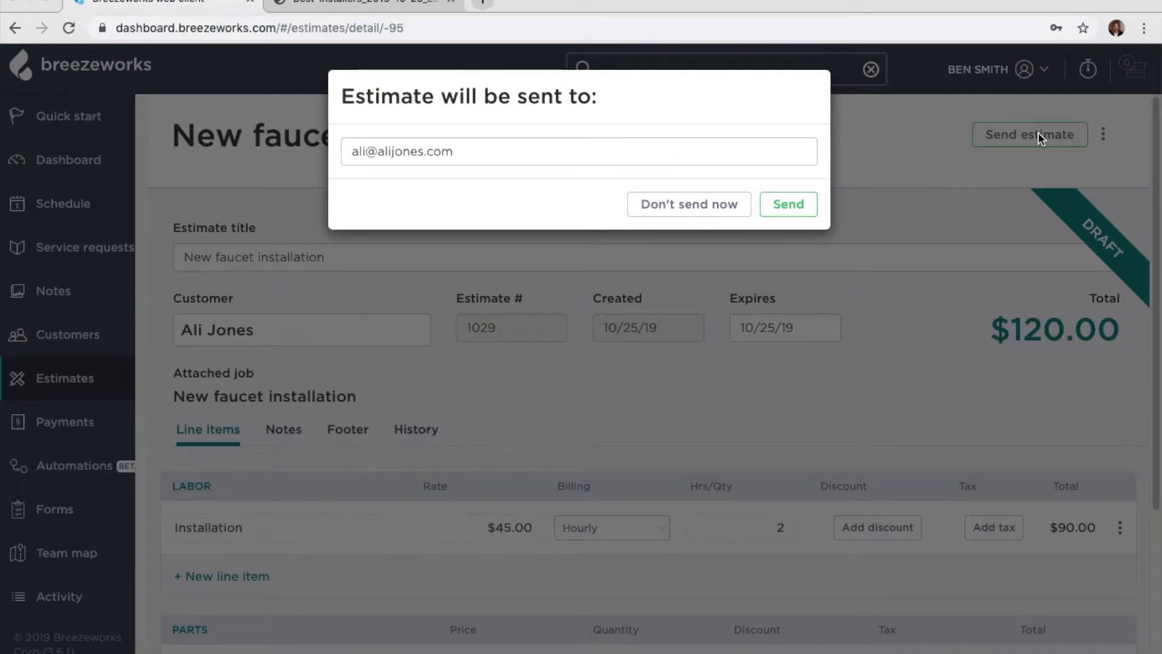
click(788, 204)
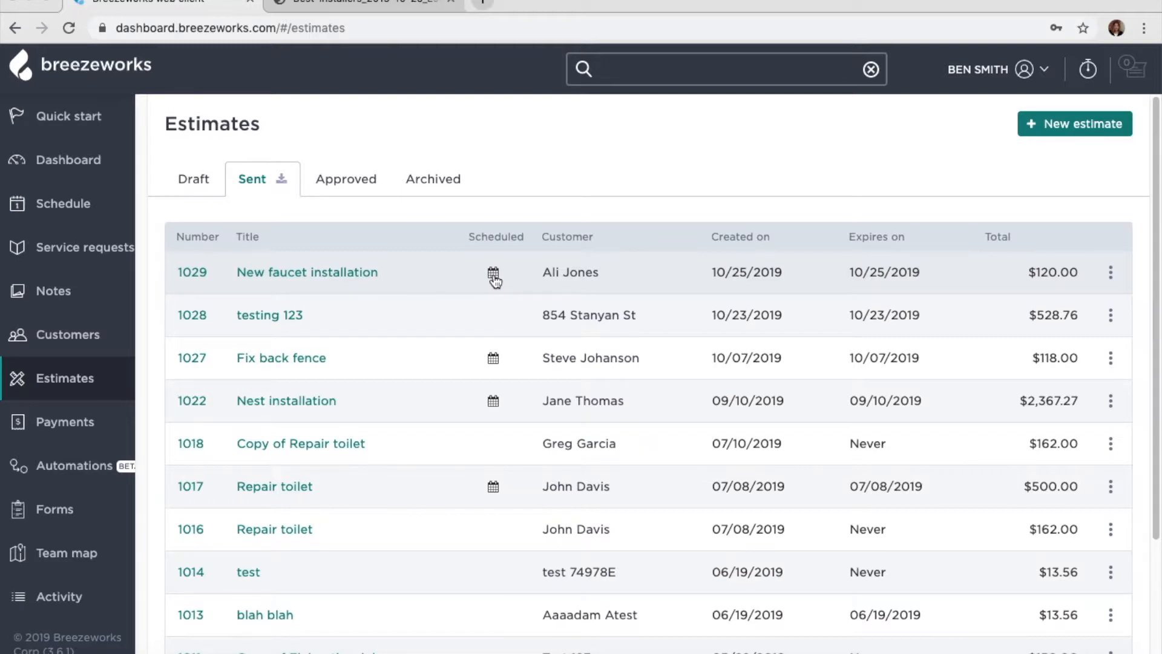
- Reopen the sent estimate 1029 through its attached New faucet installation job
click(372, 274)
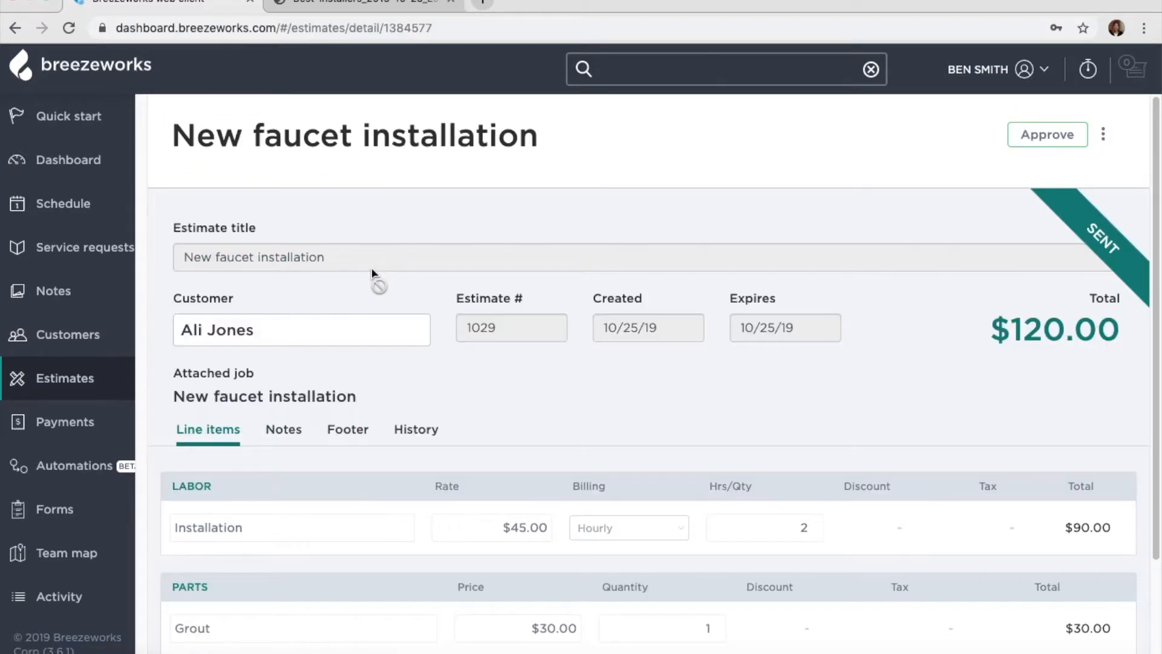
click(306, 398)
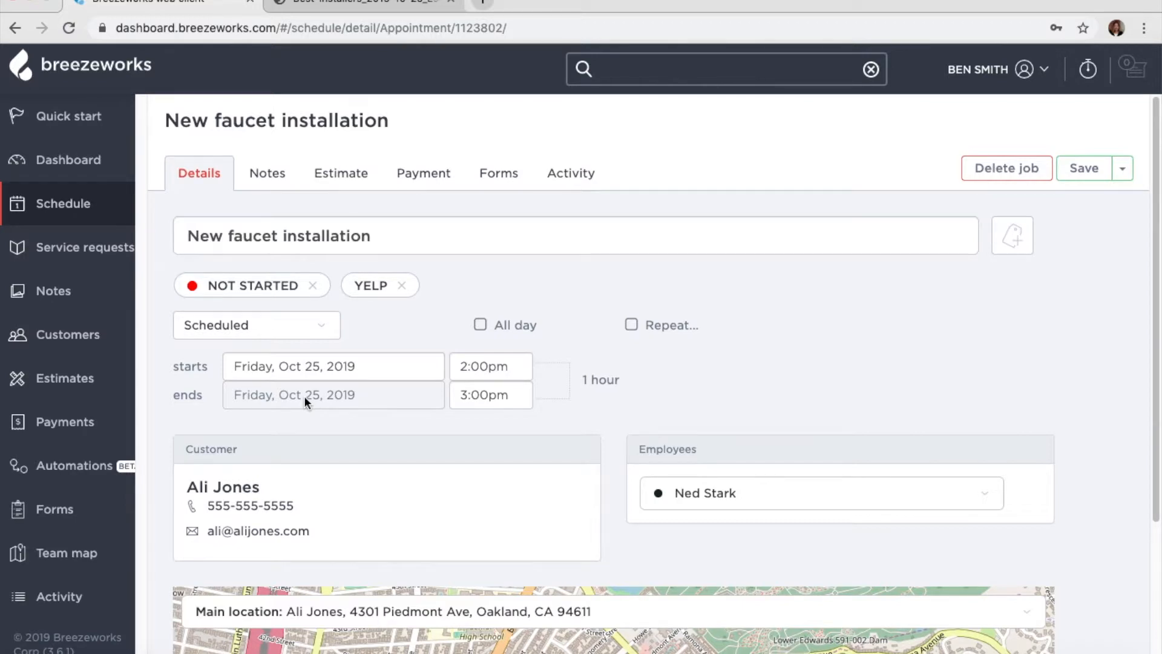
click(353, 185)
click(538, 461)
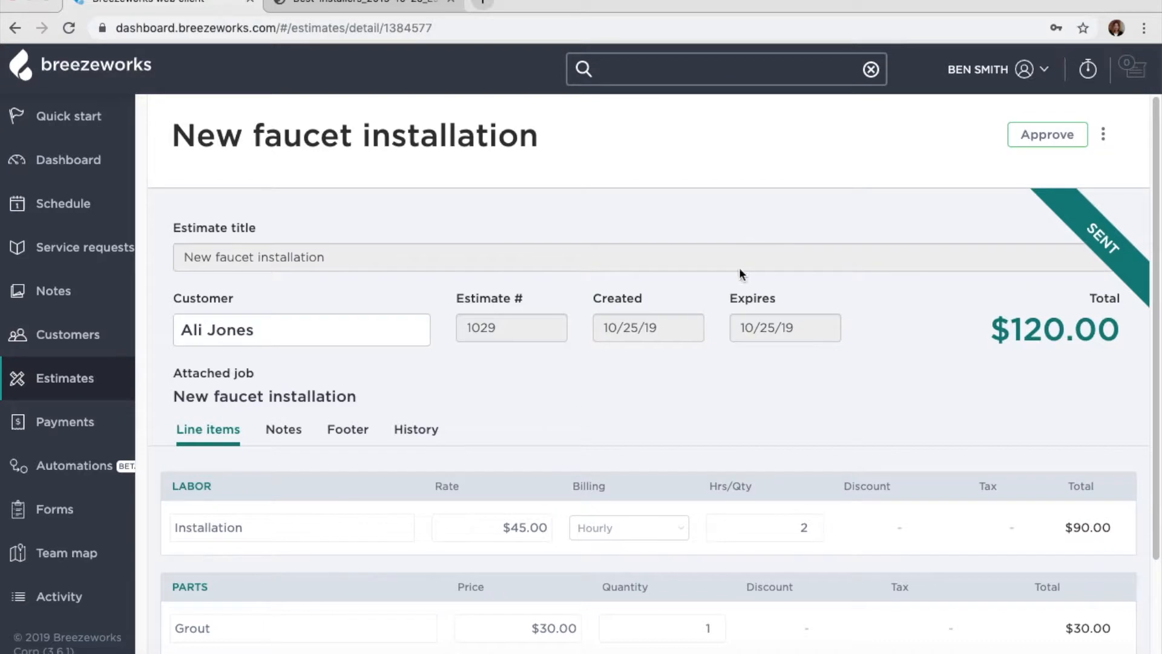
- Approve estimate 1029 and go to its attached job
click(1052, 136)
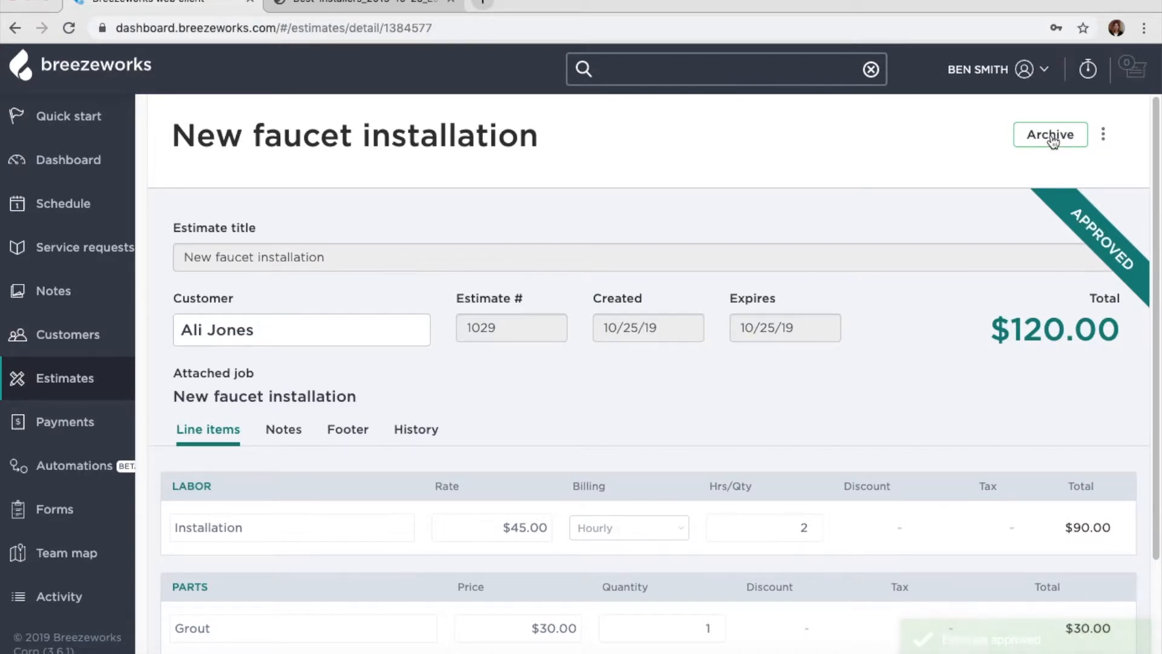
click(1103, 134)
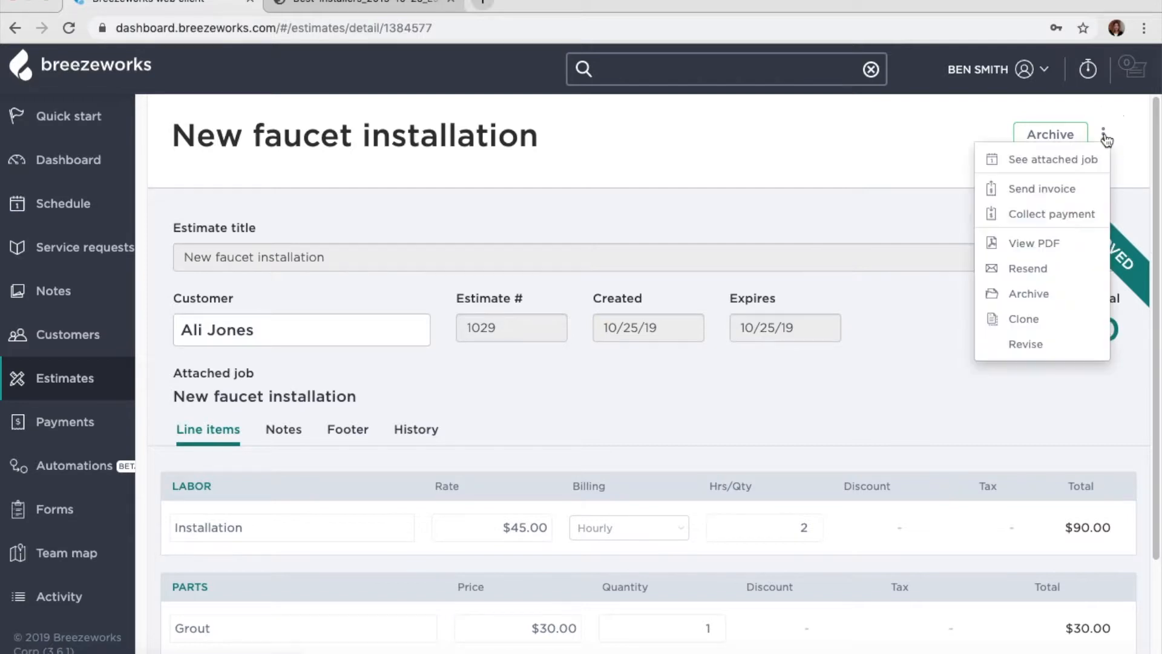
click(1087, 159)
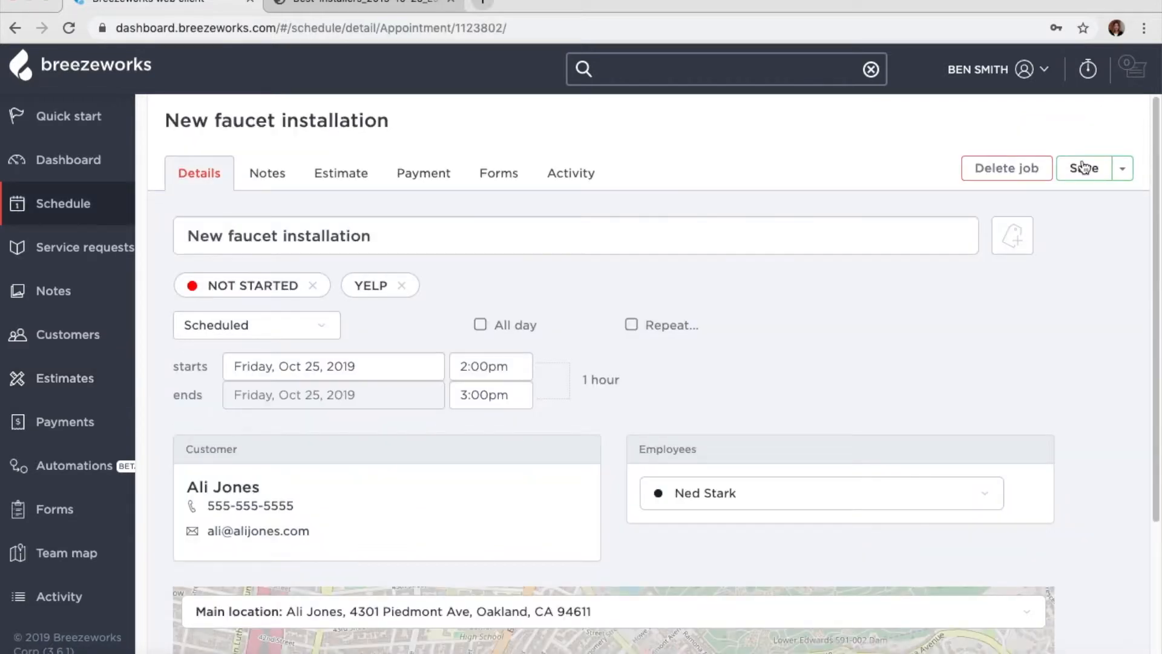
- Create invoice 1299 from the estimate's line items ($120.00) and e-mail it to the customer
click(498, 162)
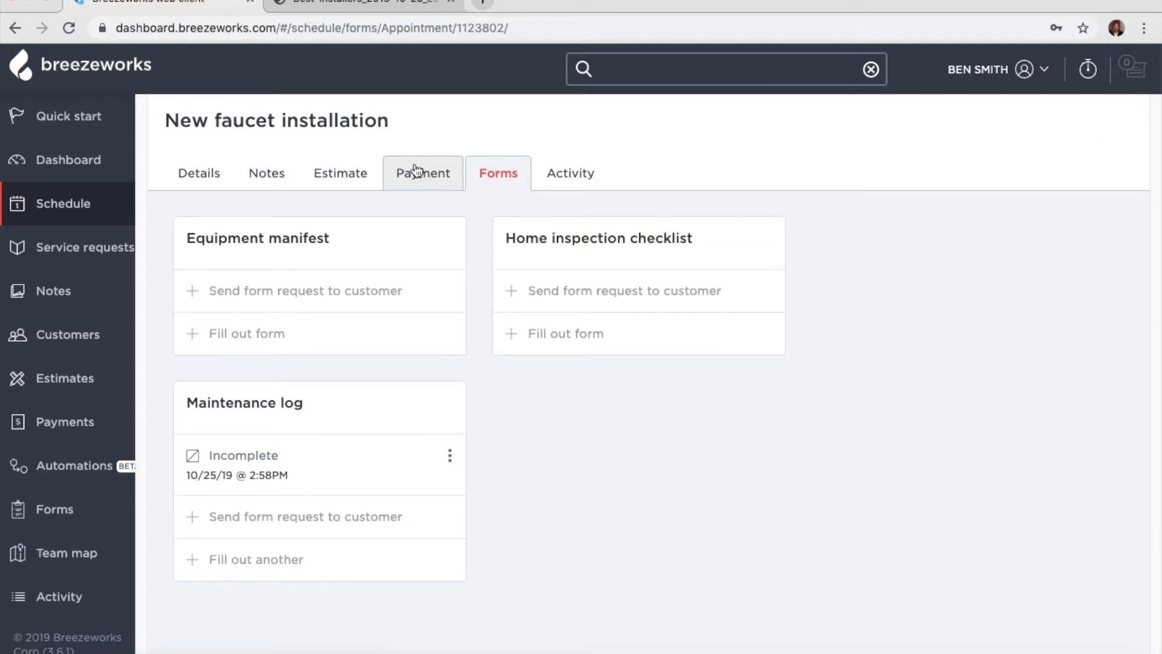
click(417, 171)
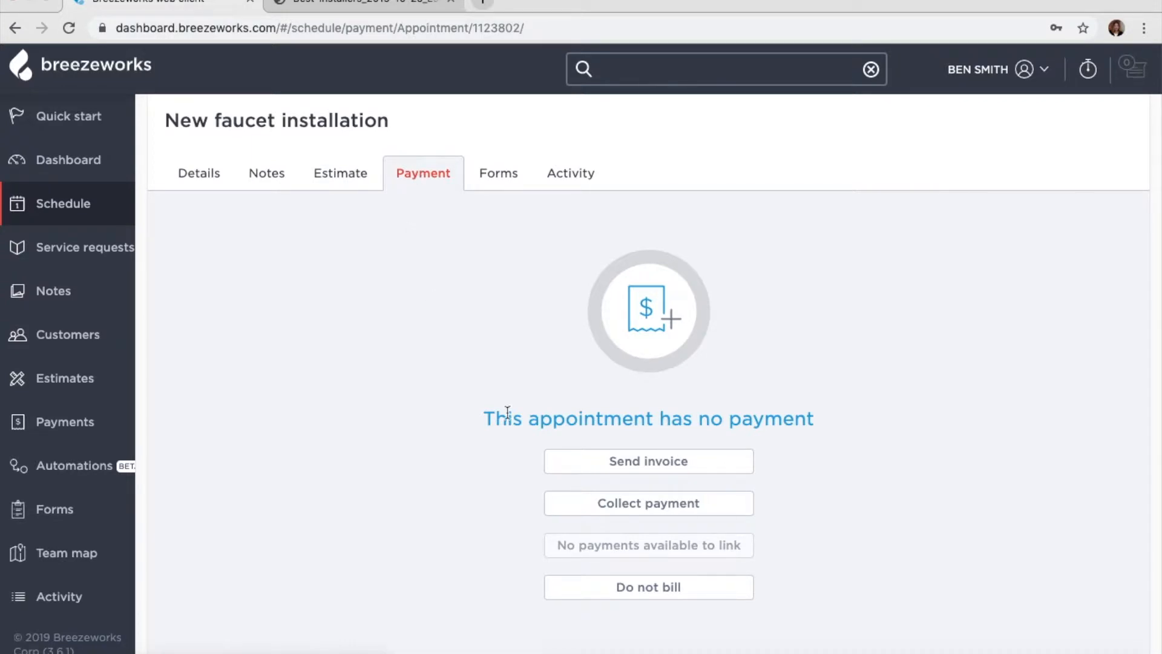
click(630, 464)
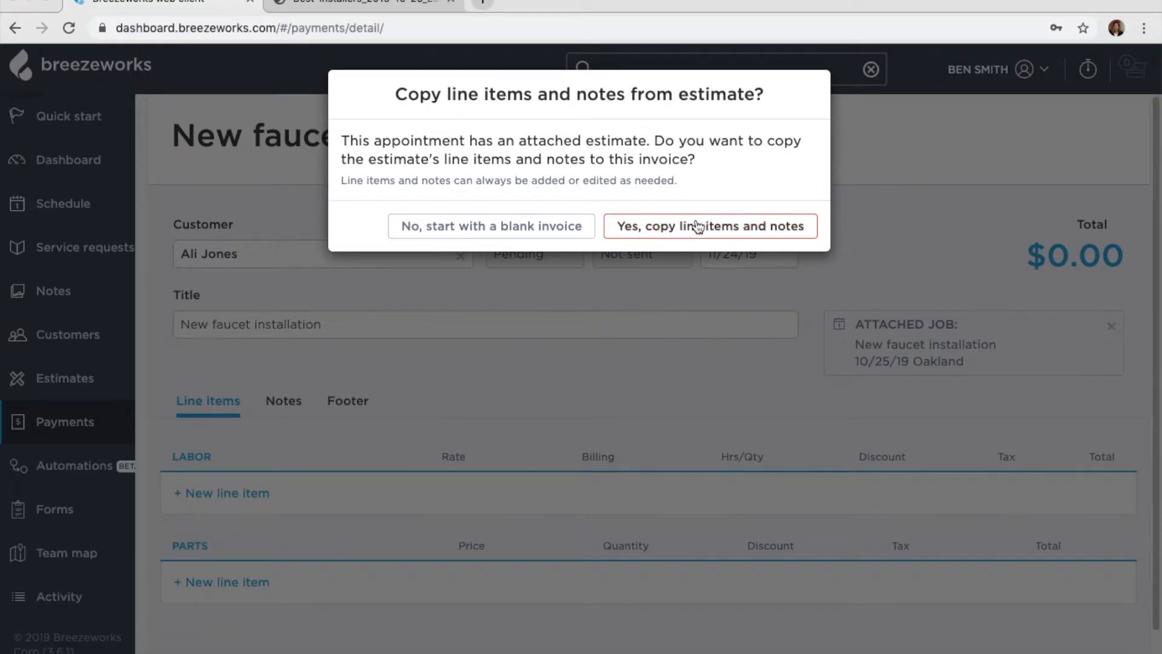
click(698, 225)
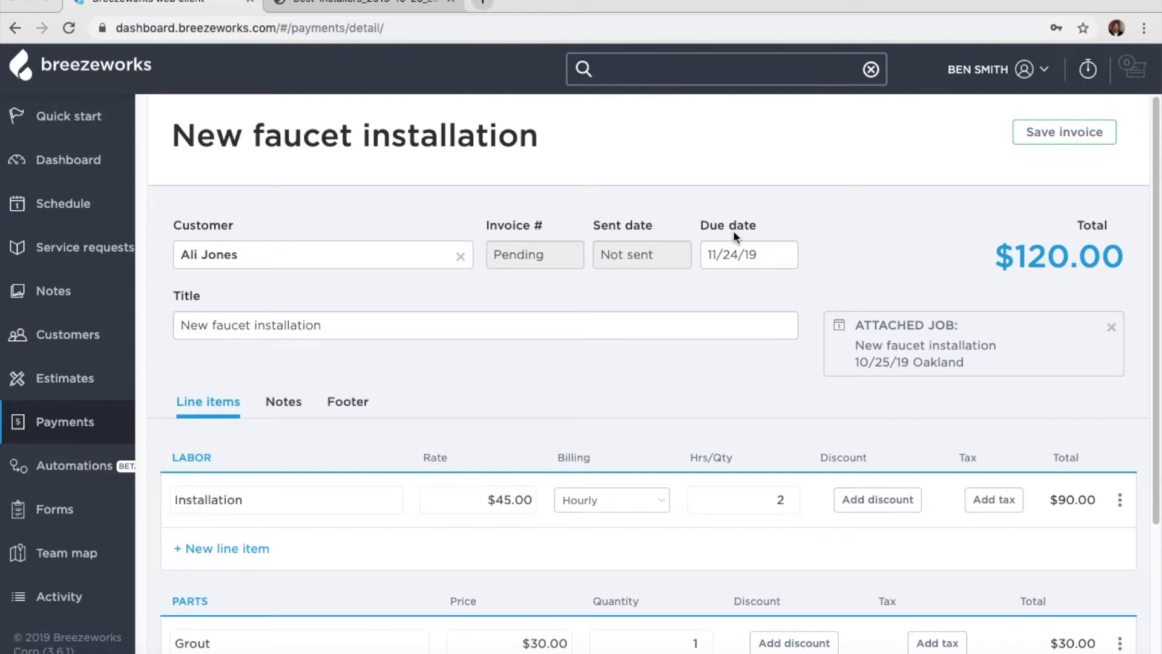
click(1091, 138)
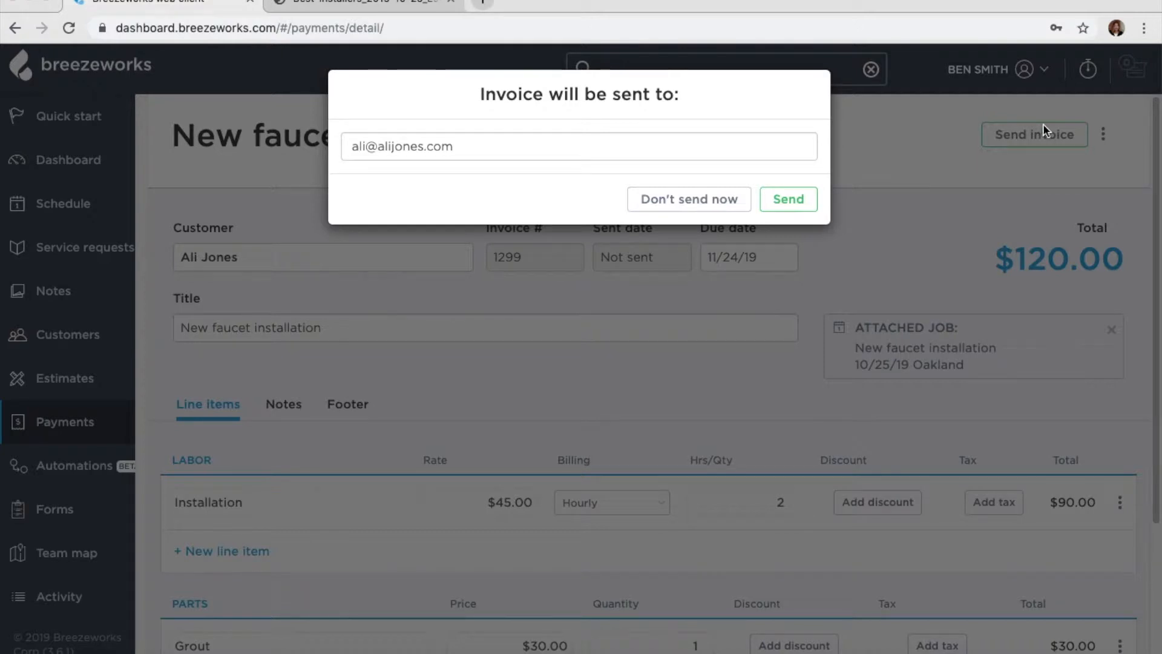
click(804, 207)
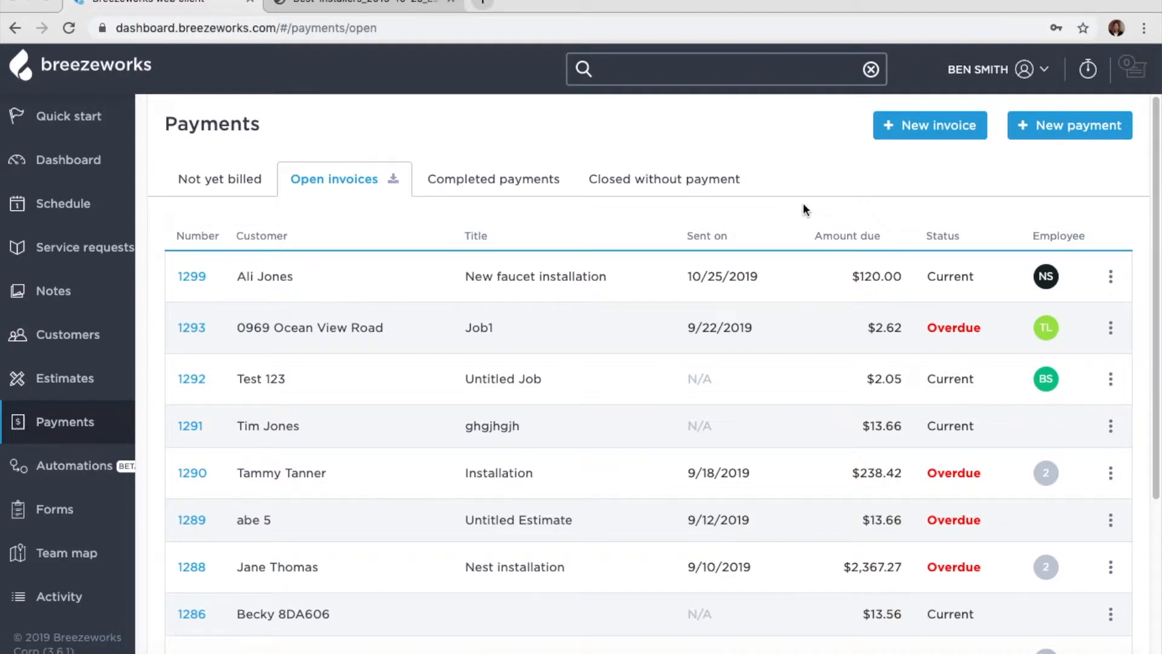
- Record a $120.00 paper check payment with its check number for invoice 1299 and send the receipt
click(1111, 277)
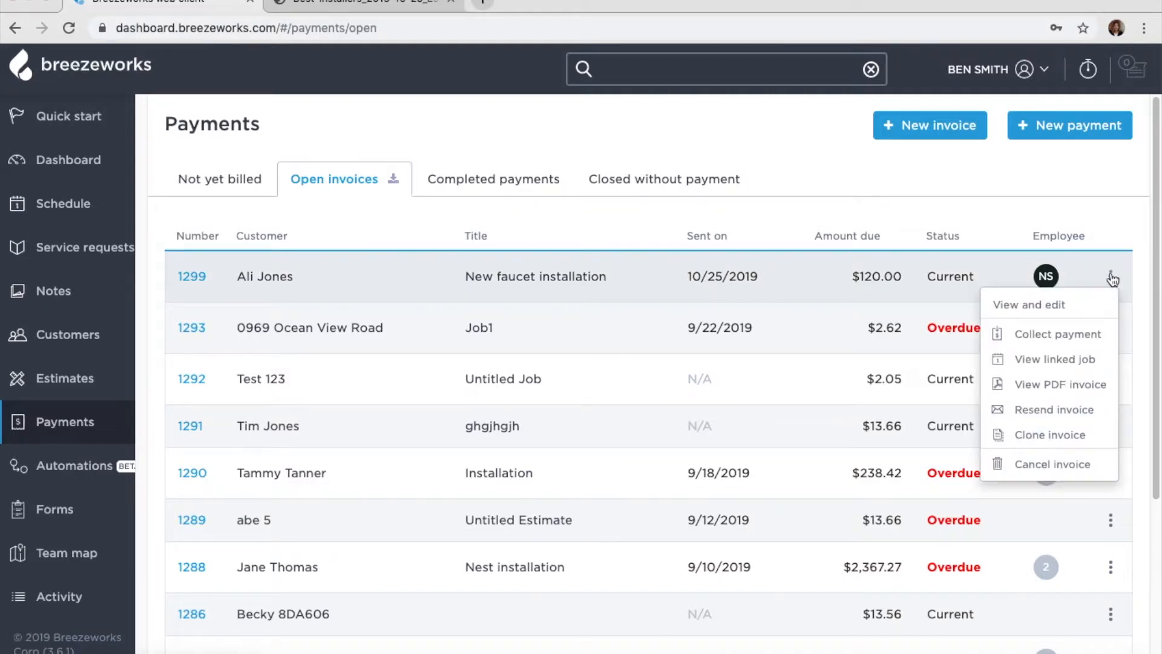
click(1074, 337)
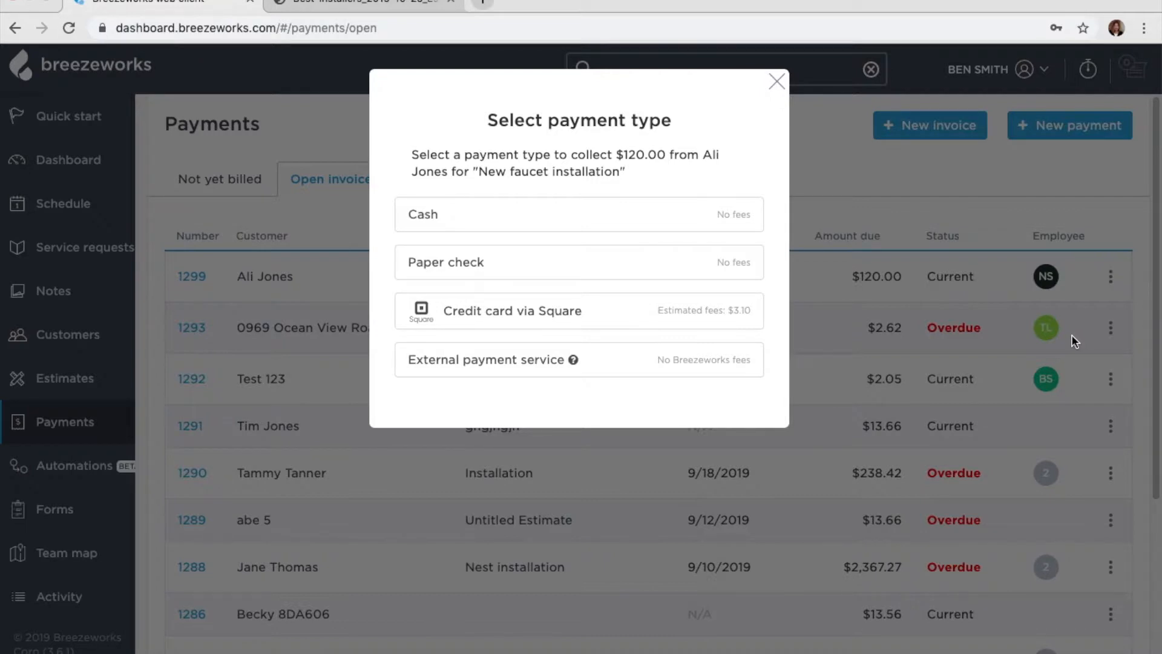
click(748, 278)
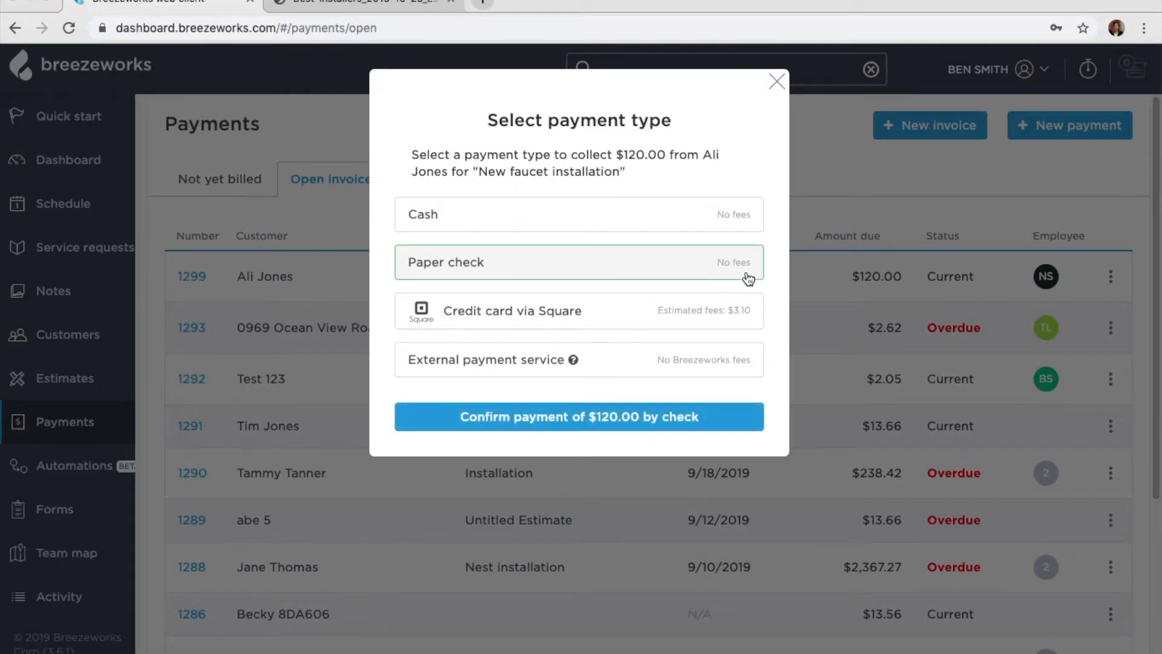
click(656, 418)
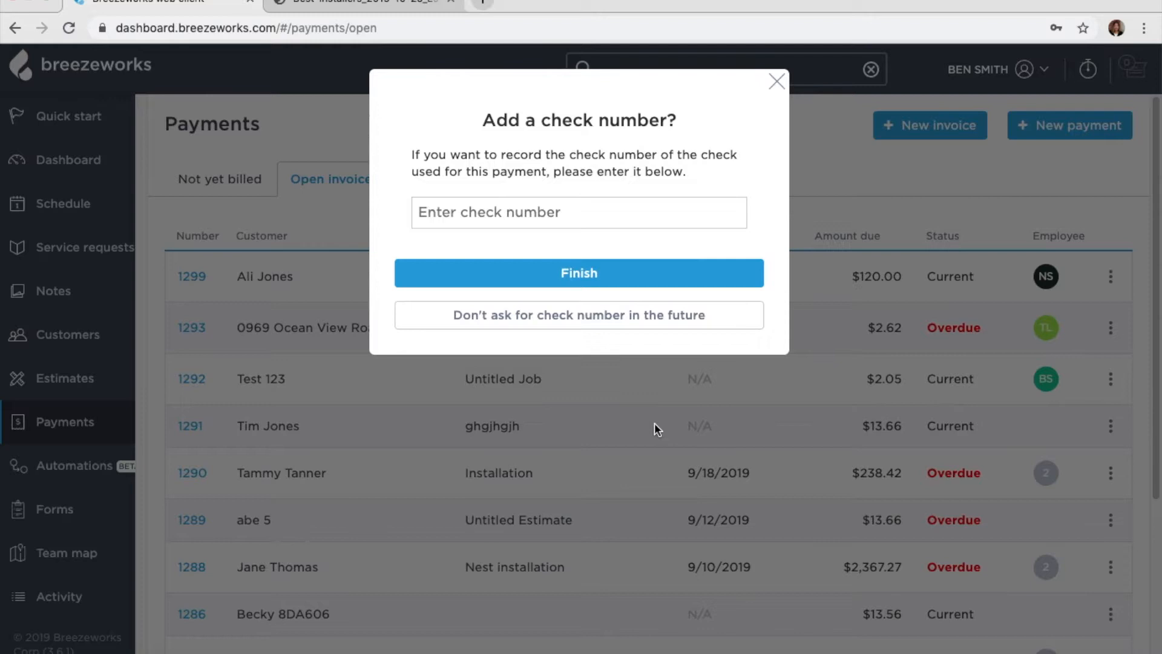
click(656, 217)
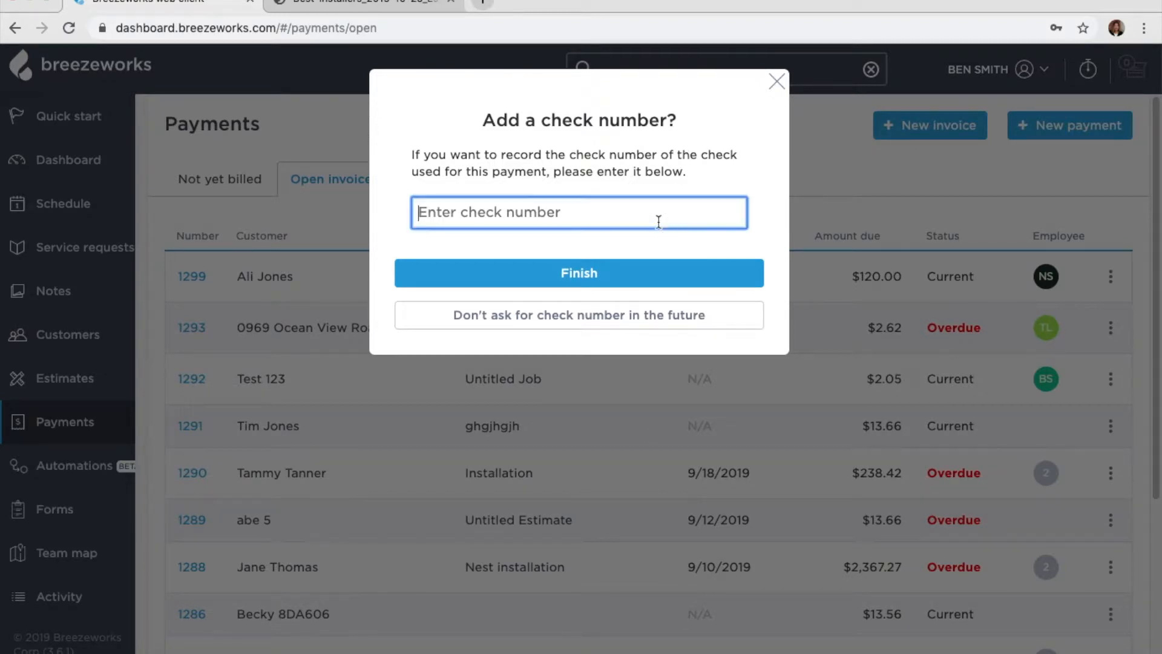
text(43245)
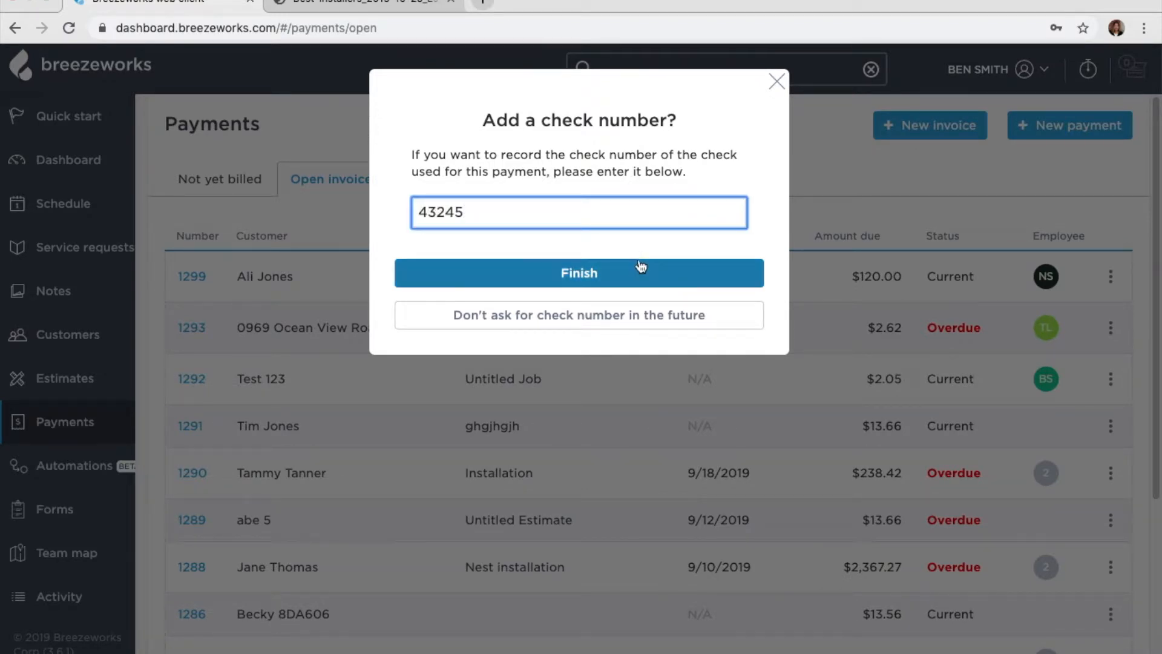
click(638, 270)
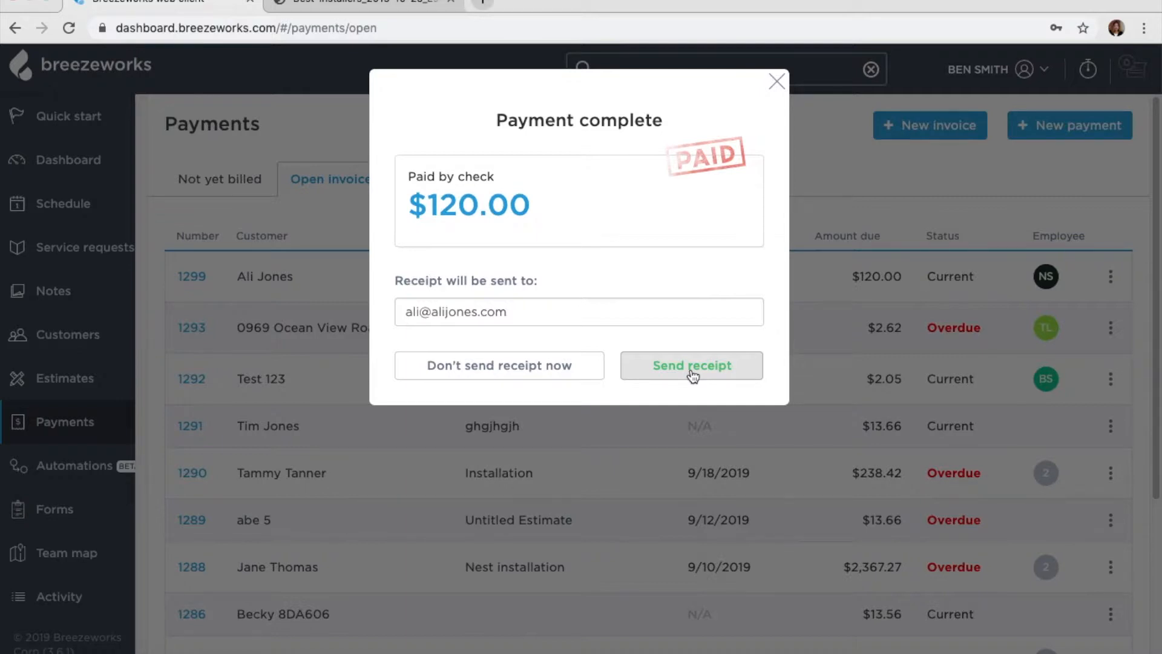
click(692, 367)
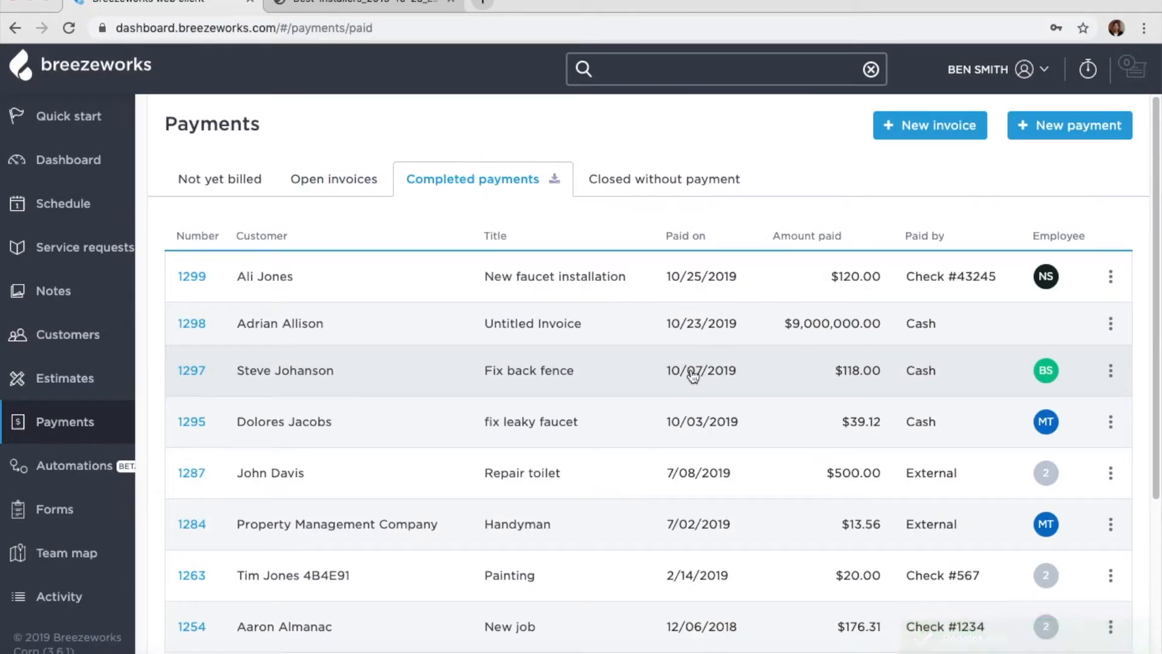
- Open the New faucet installation job linked to the paid invoice
click(1111, 276)
click(1078, 330)
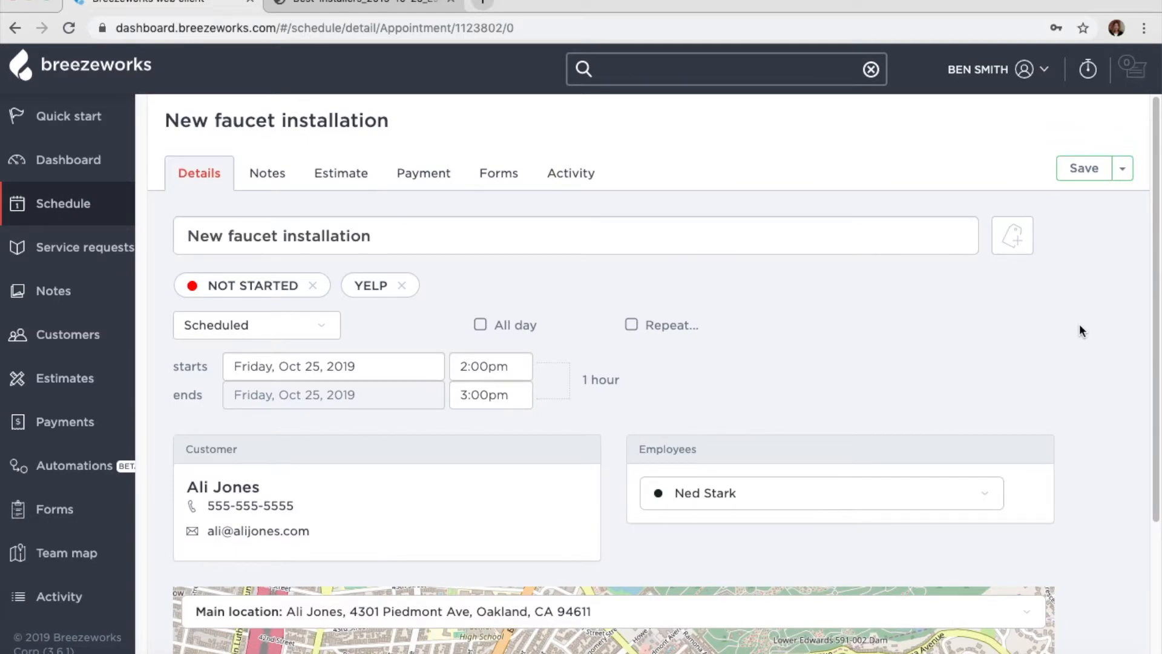
scroll(1013, 457, down, 3)
scroll(1013, 456, up, 3)
- Post 'Let me know how the job is going.' in the job's activity stream
click(572, 173)
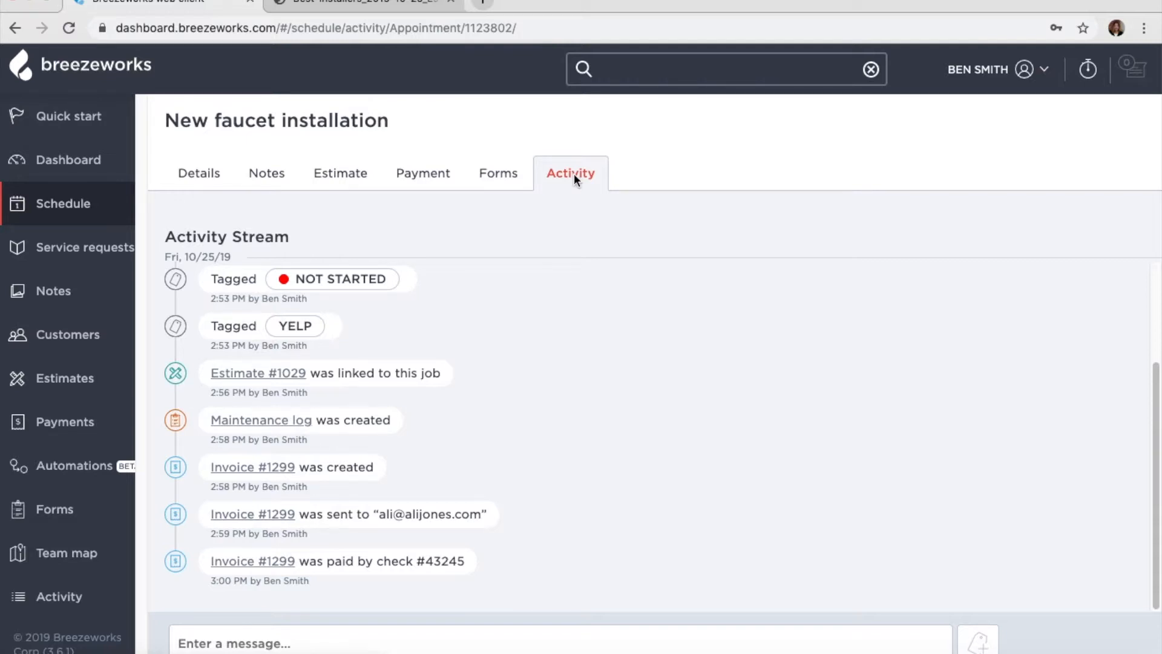
scroll(538, 378, up, 3)
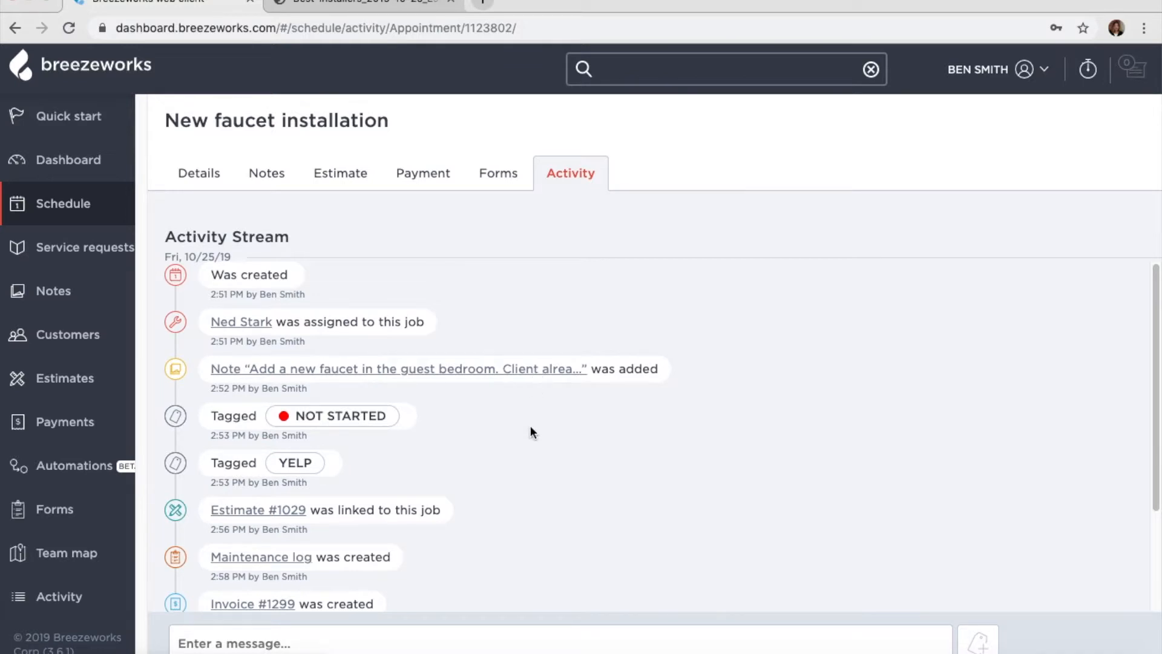
scroll(531, 428, down, 3)
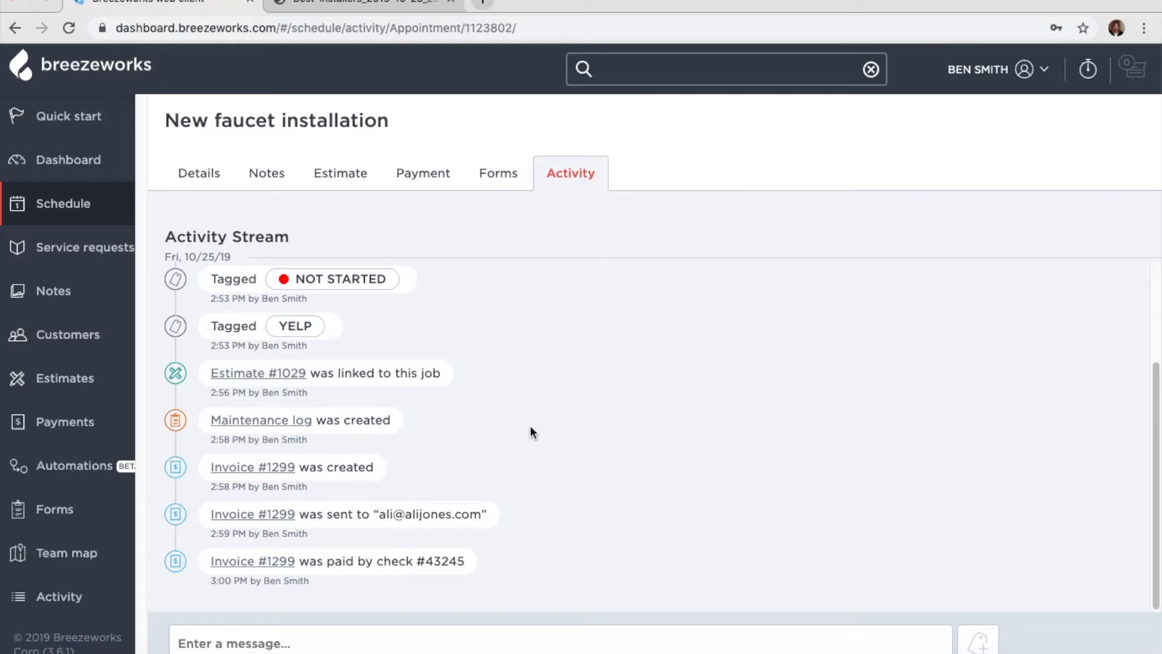
click(437, 642)
text(Let me know how the jo)
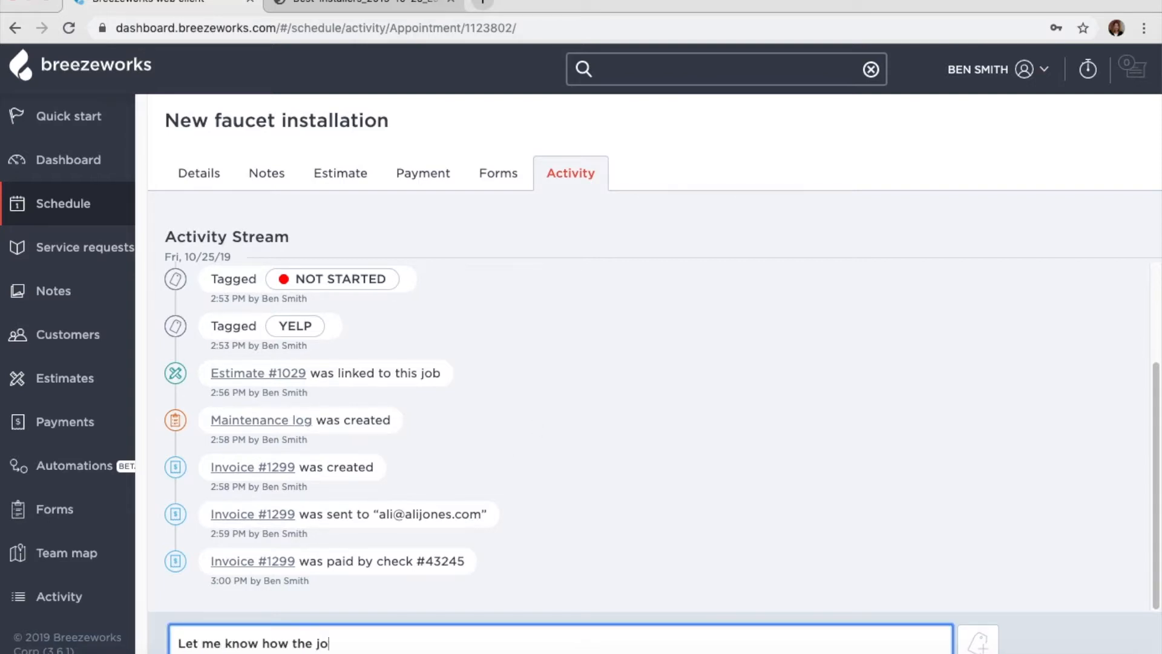
text(b is going.)
key(Return)
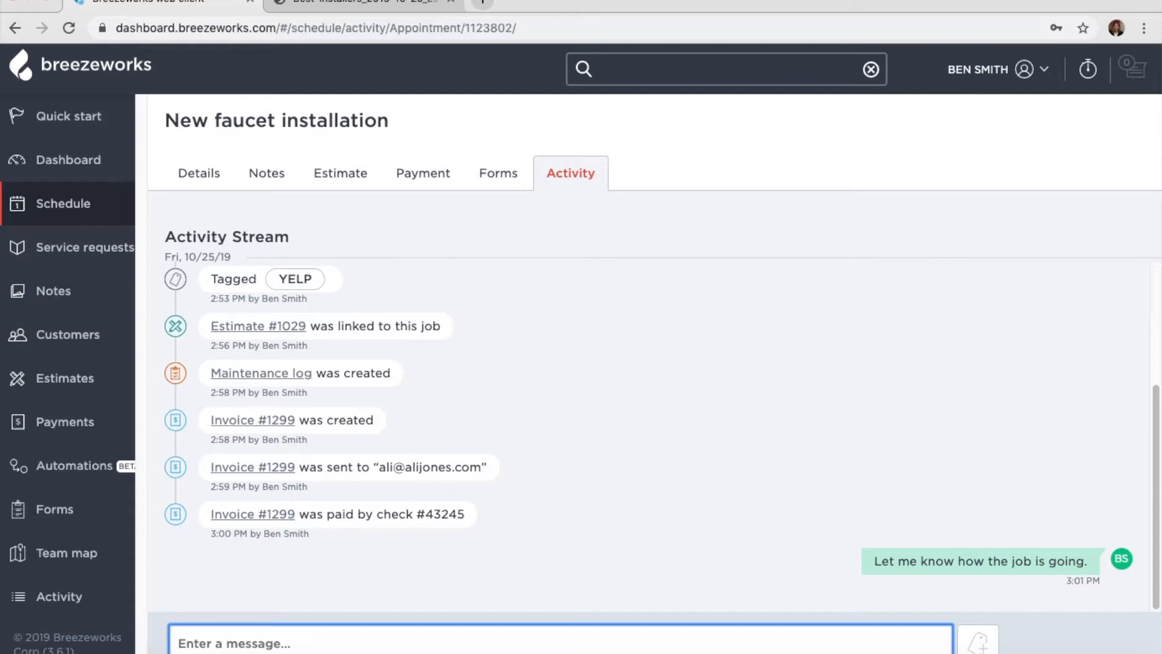
click(216, 170)
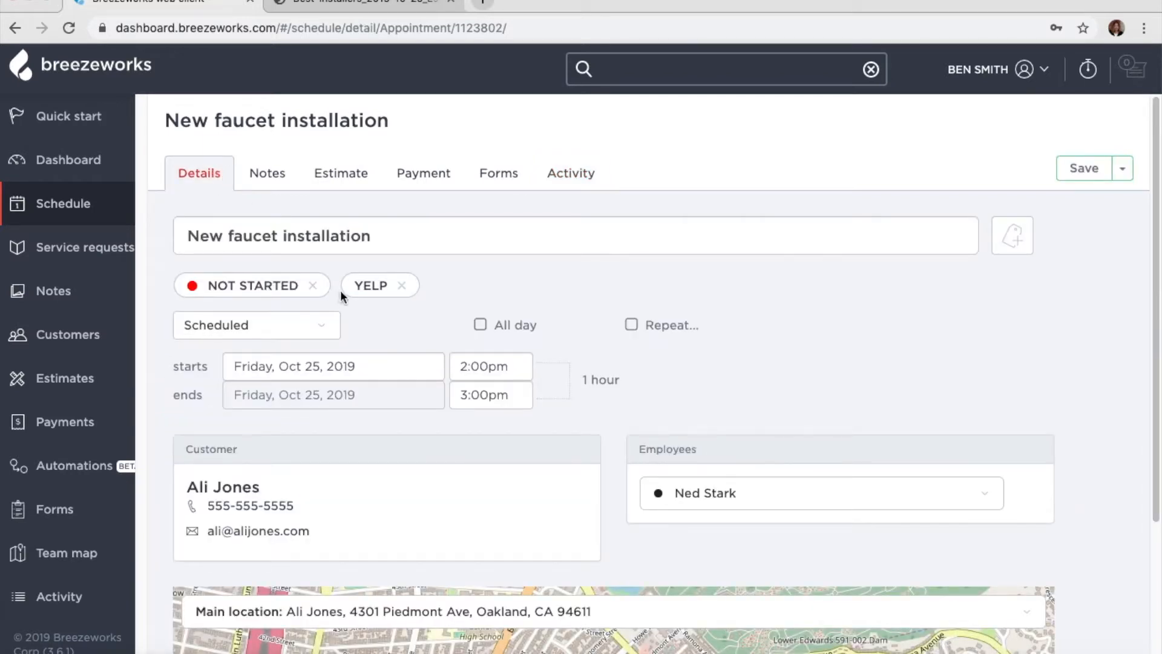
- Replace the job's NOT STARTED tag with COMPLETED and save
click(313, 285)
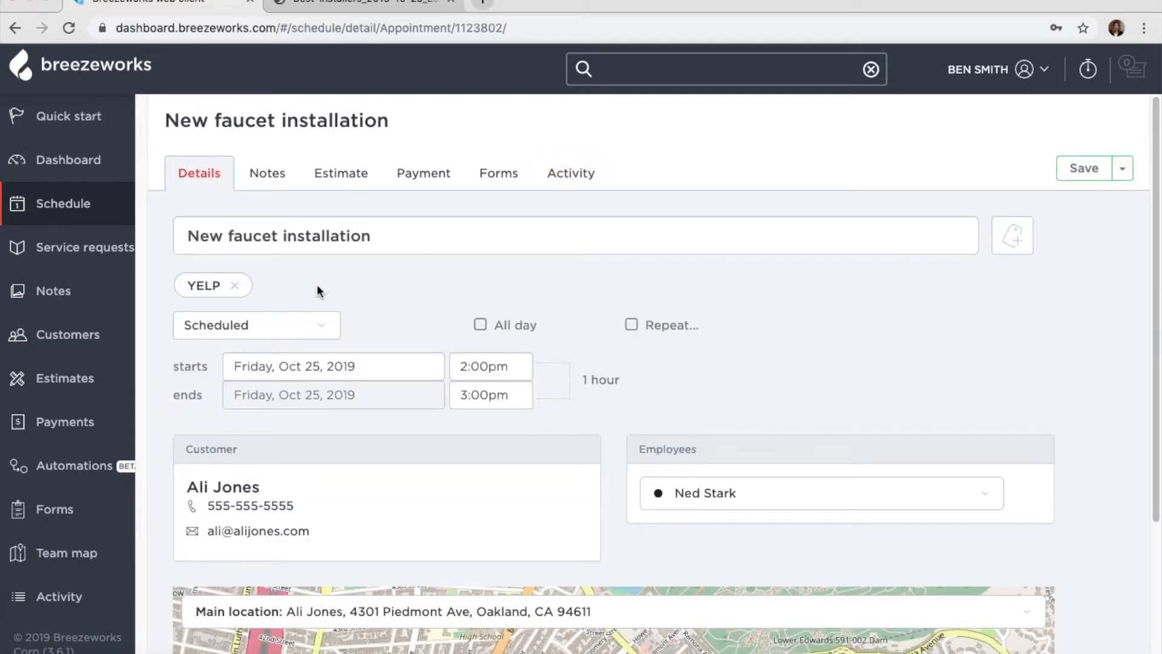
click(1014, 252)
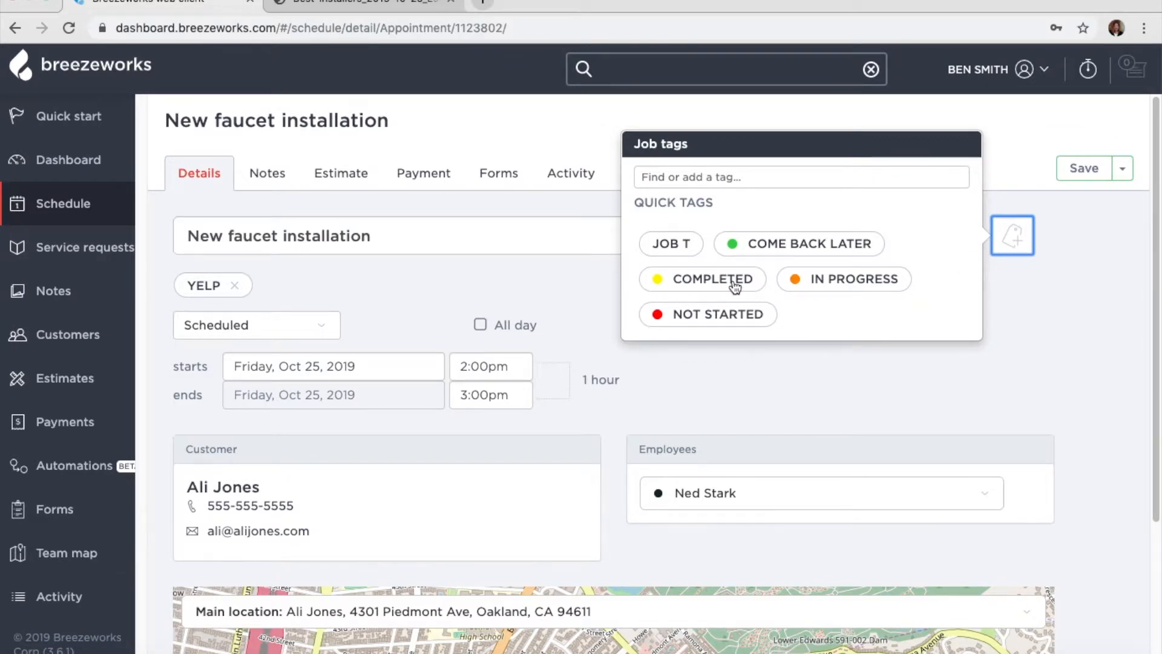
click(736, 282)
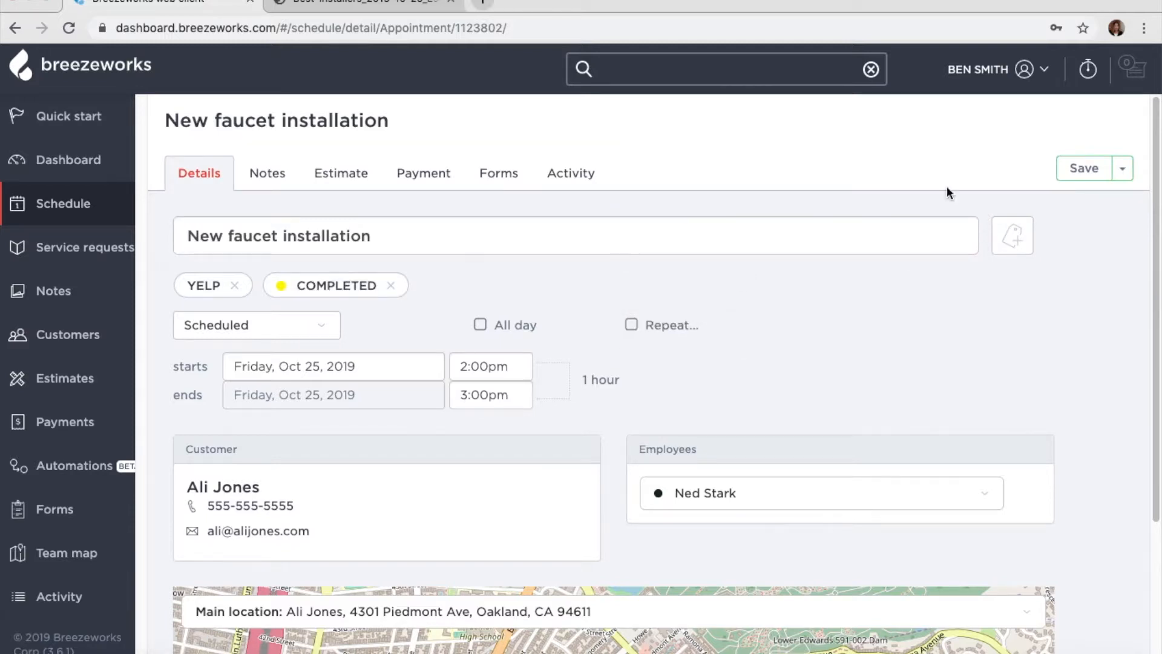
click(1084, 168)
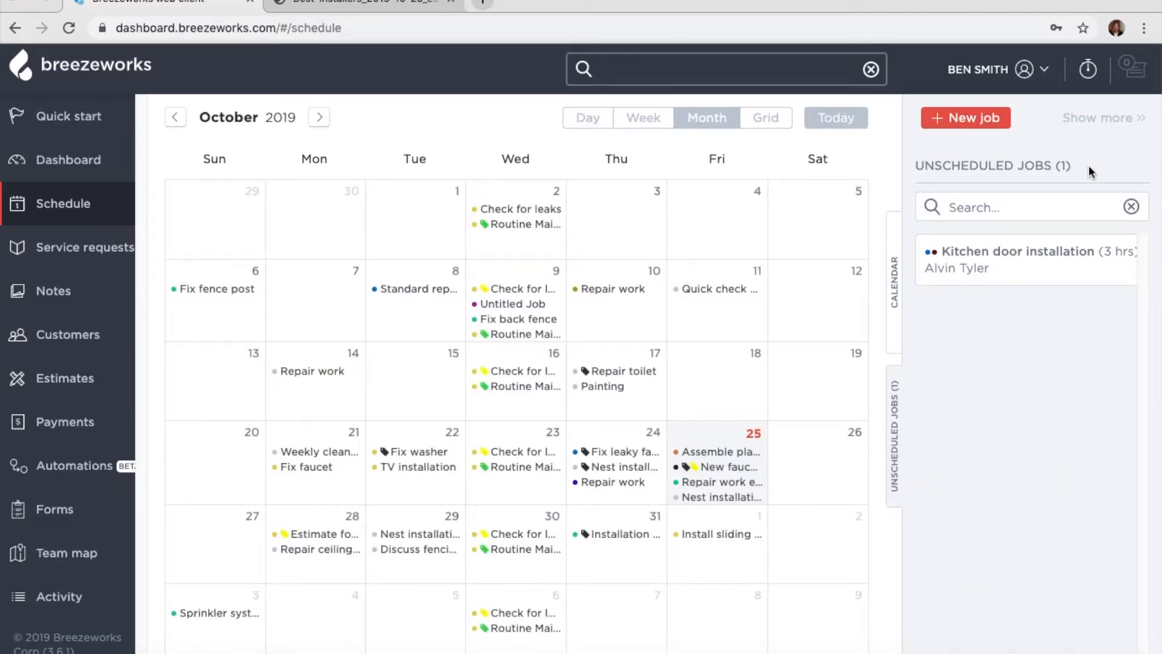
- Create a new form template and title it 'Installation form'
click(74, 512)
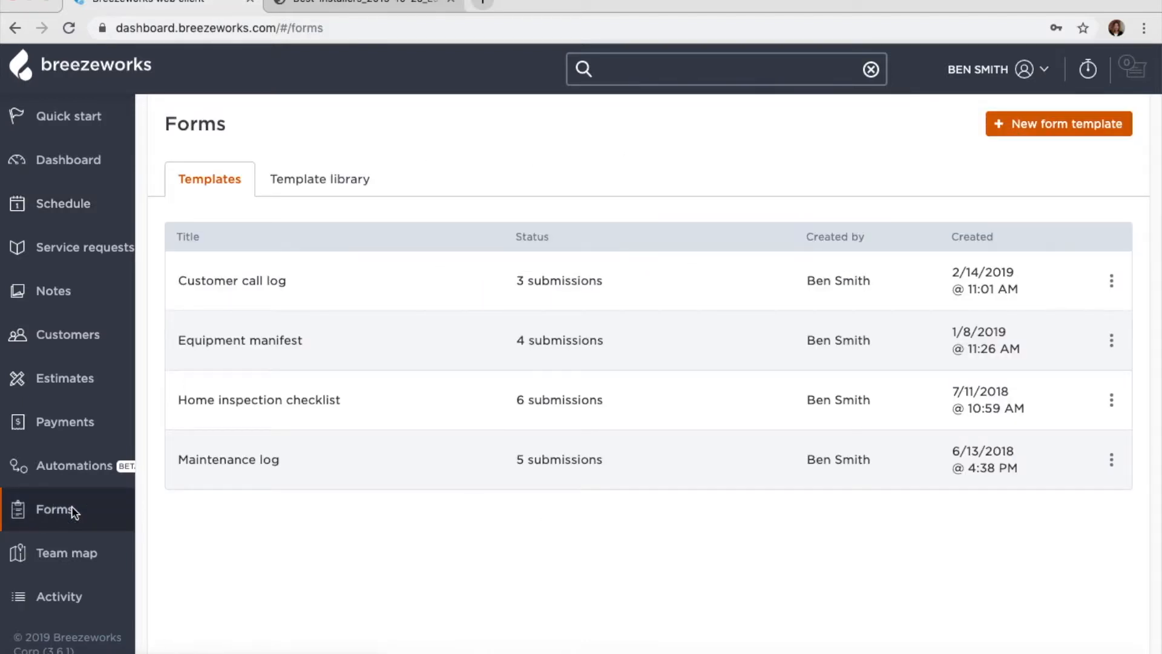
click(1093, 123)
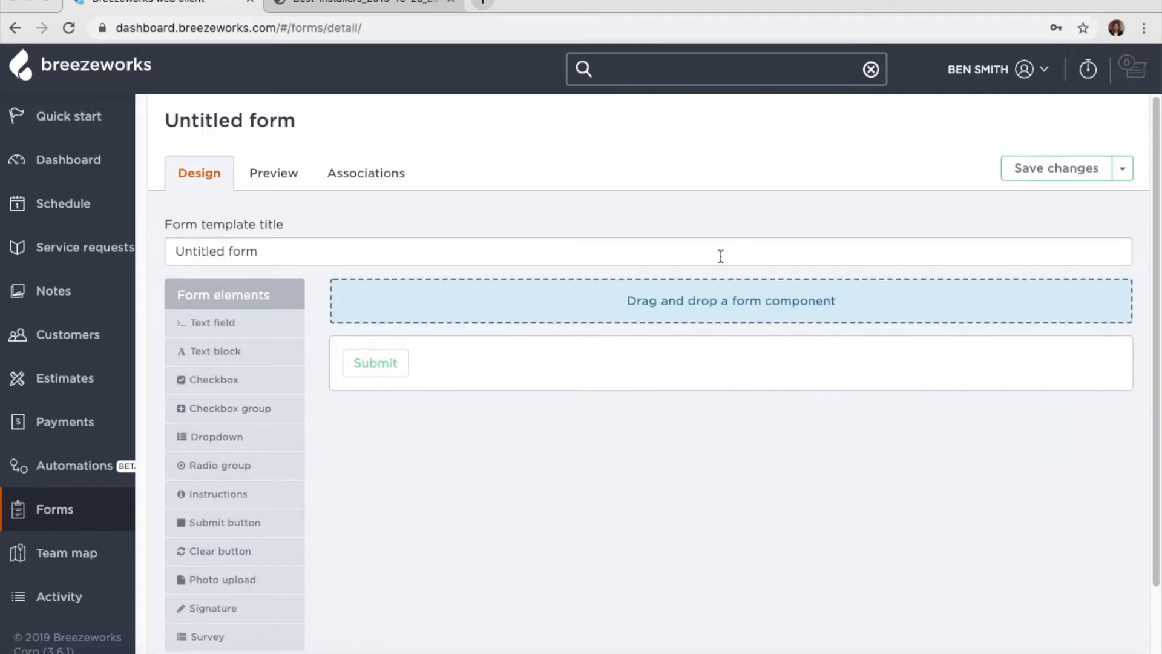
click(693, 236)
text(In)
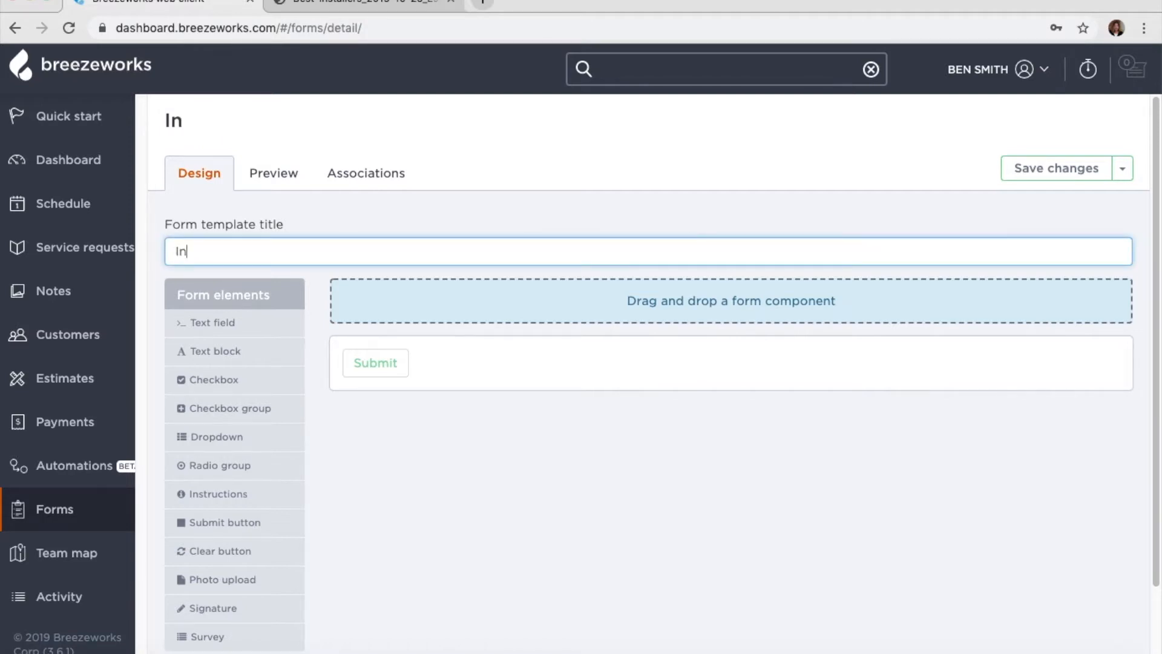
text(stallation )
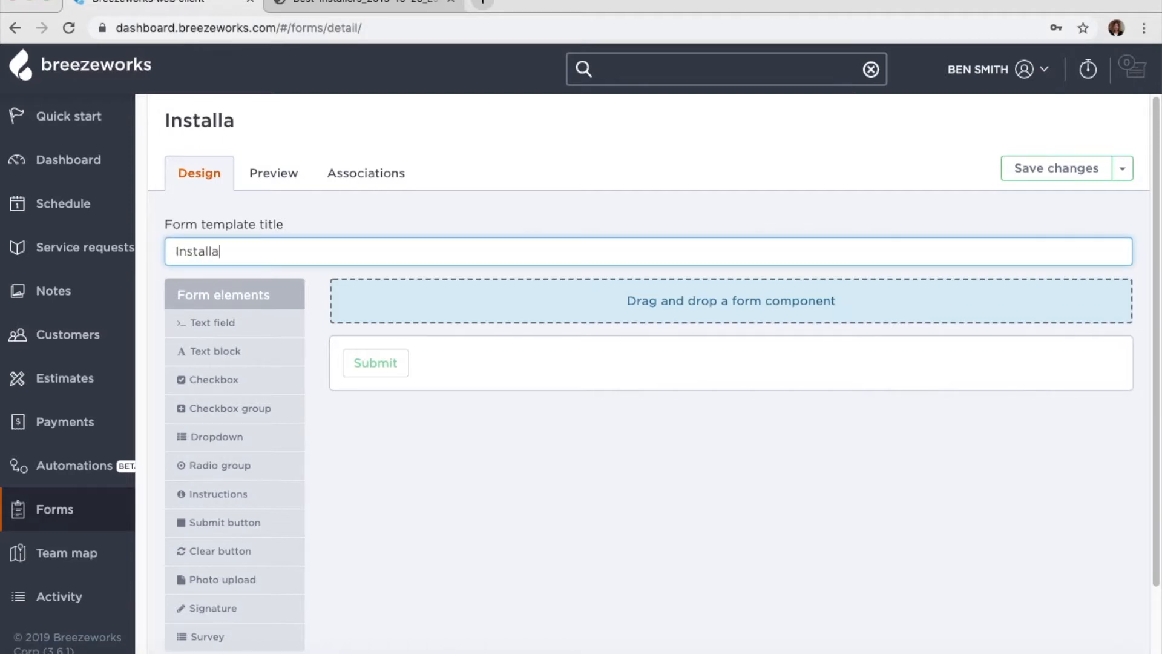
text(form)
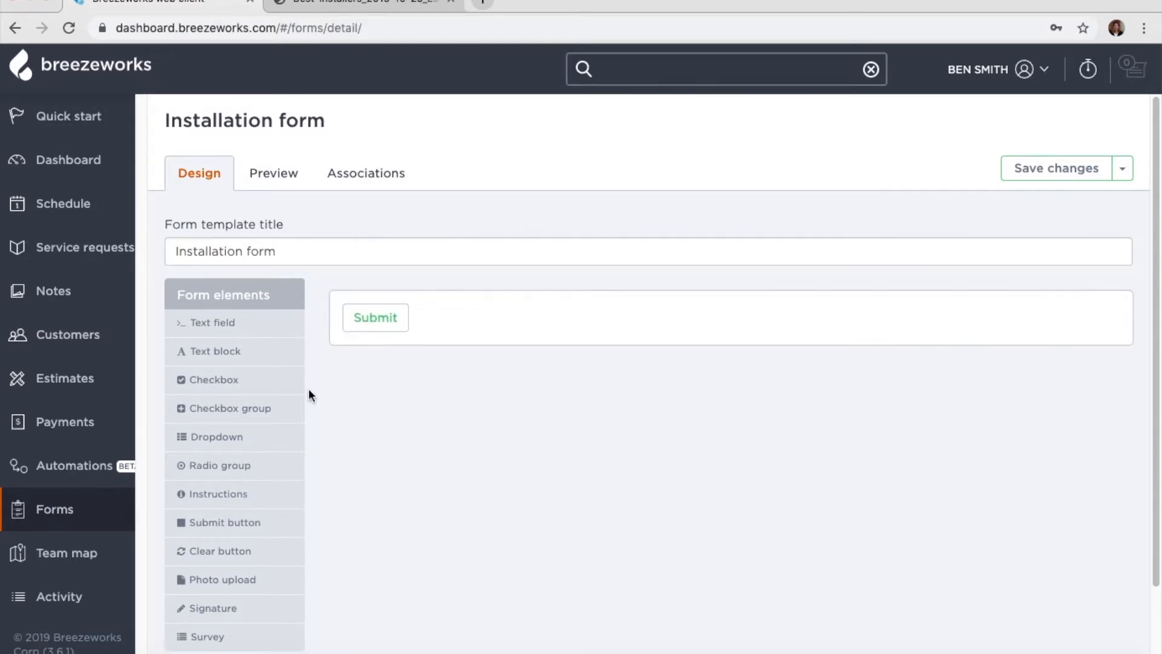
- Add a 'What are you installing?' checkbox group with options New Faucet, Nest cam and New appliance
drag(269, 399, 429, 310)
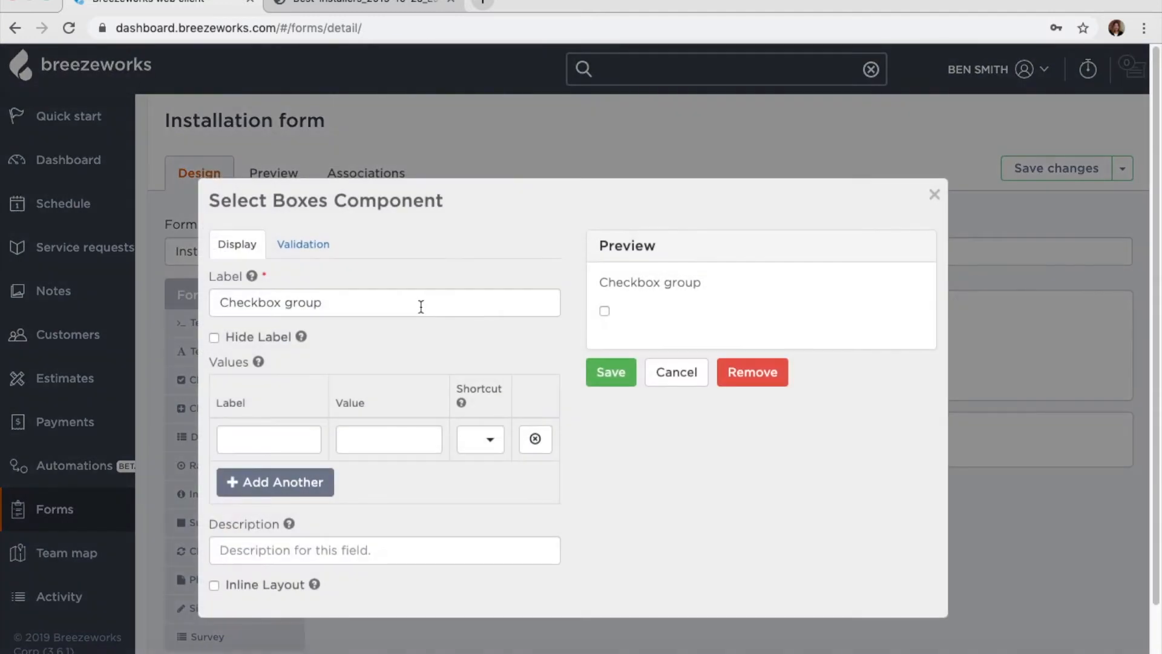
text(Wha)
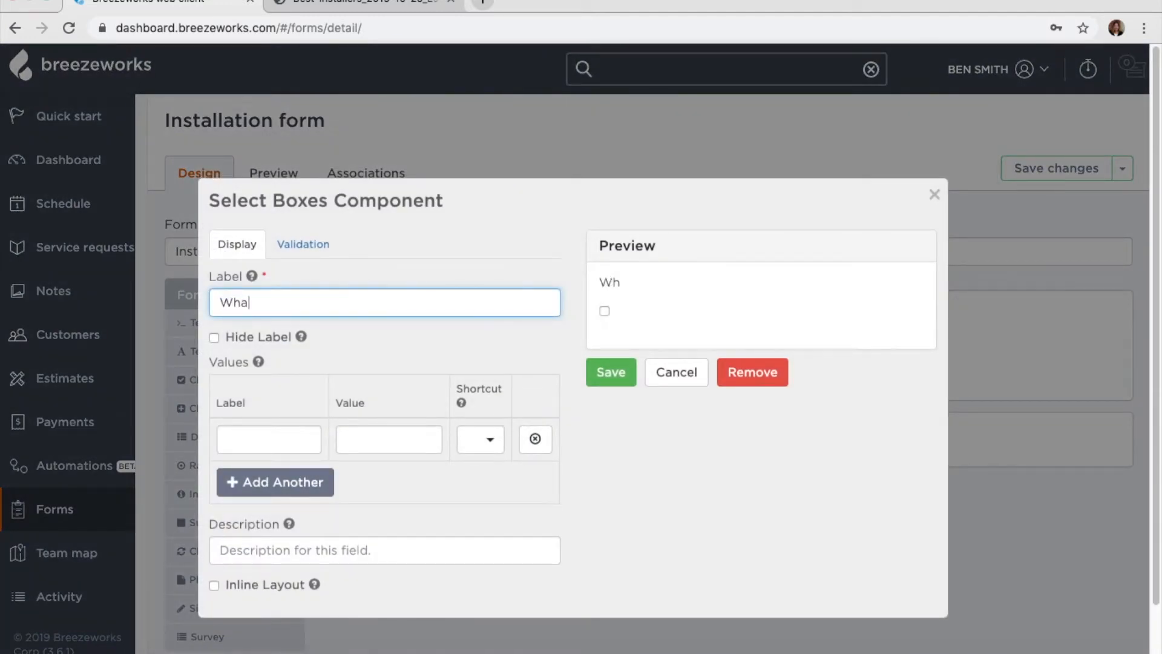
text(t are you in)
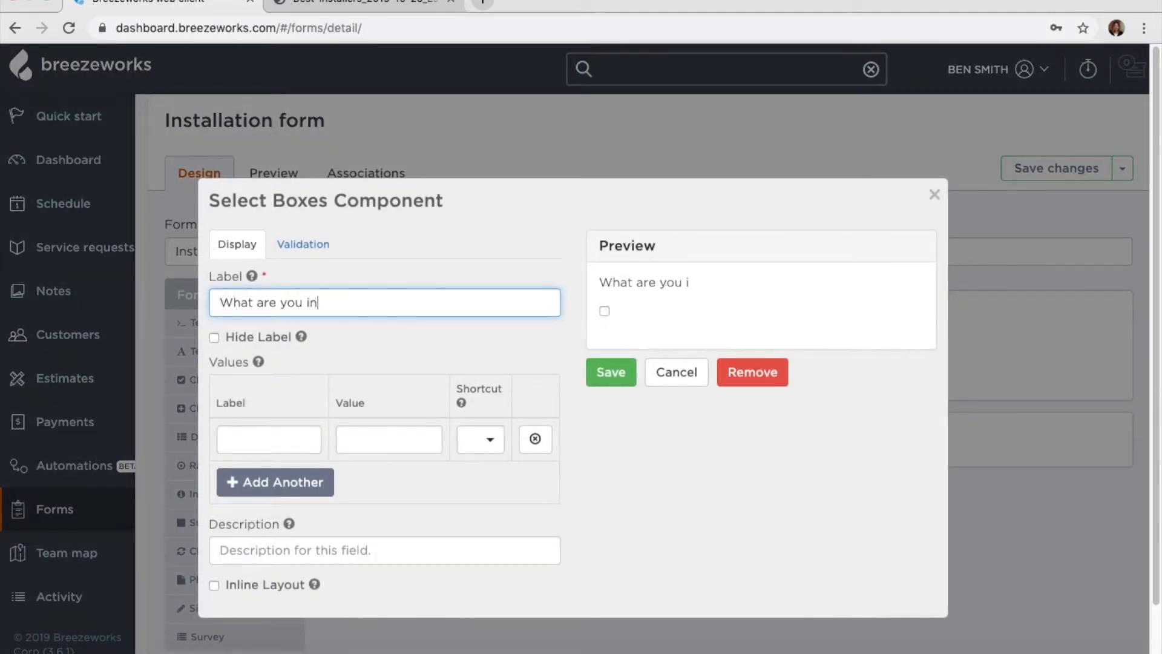
text(stalling?)
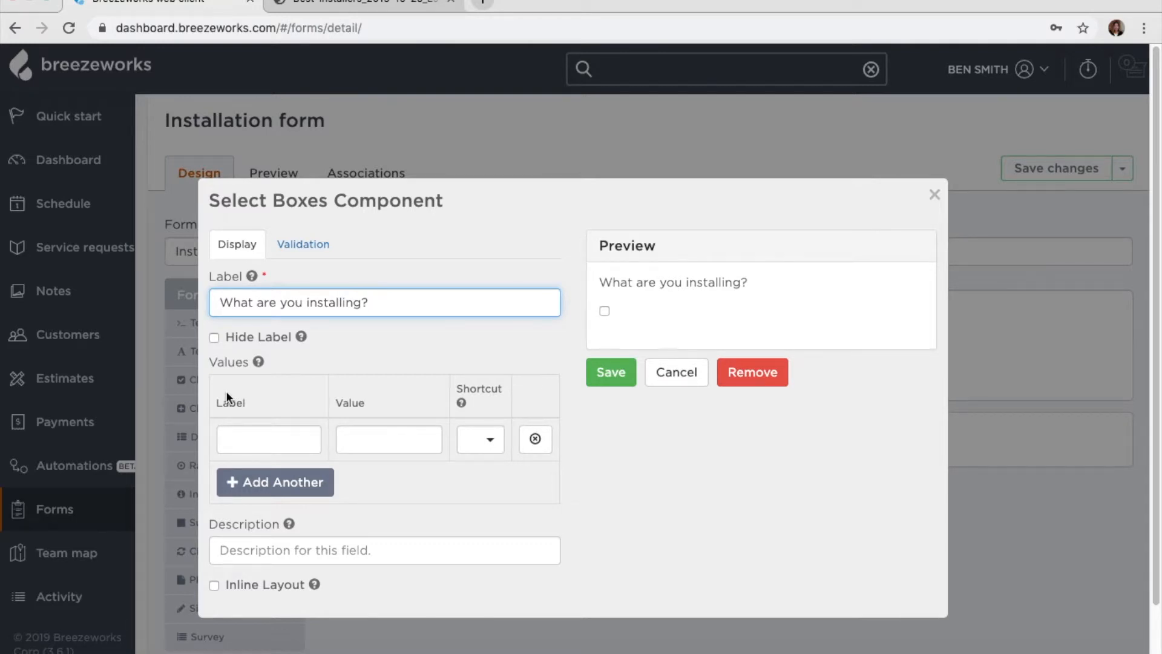
click(235, 438)
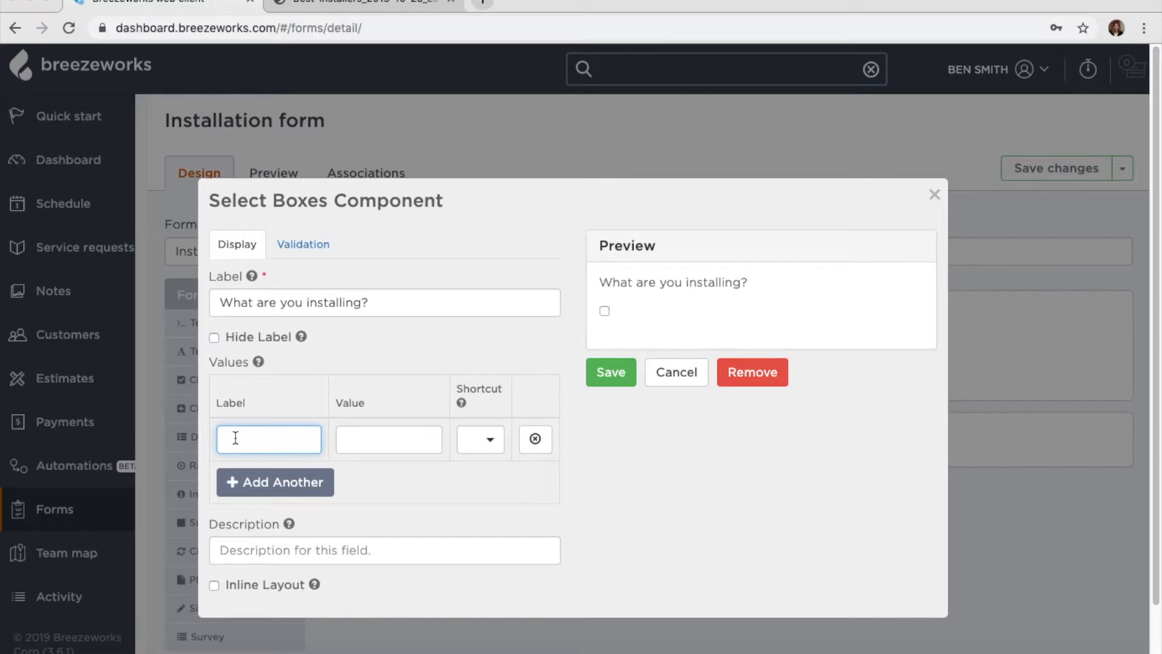
text(New F)
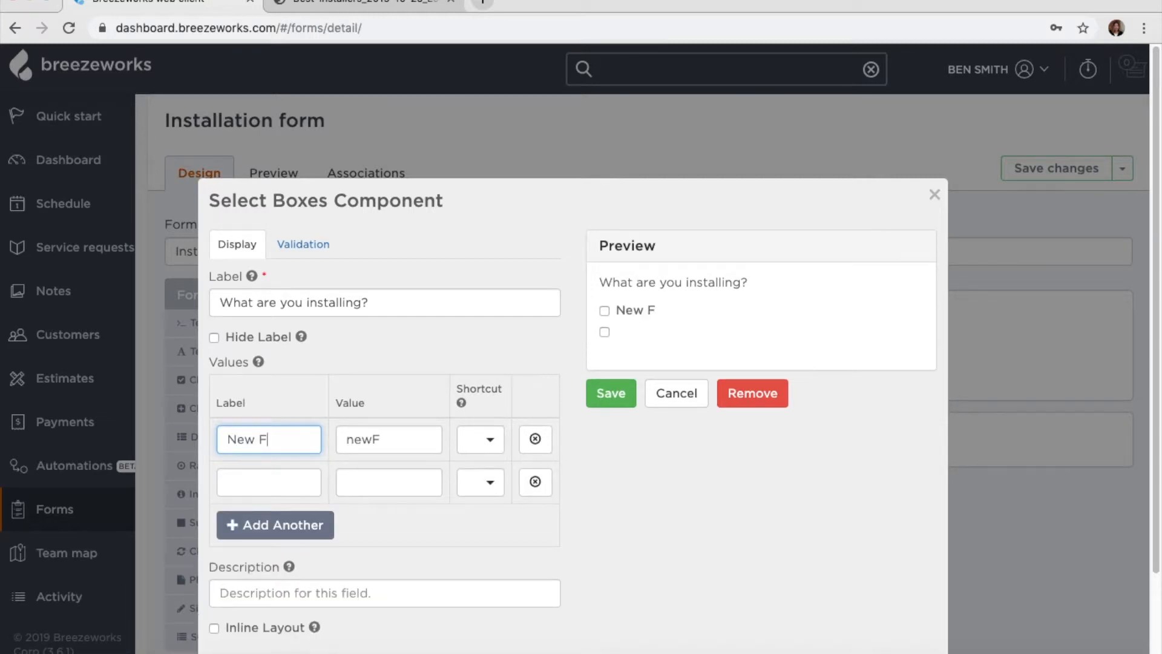
text(aucet)
click(236, 484)
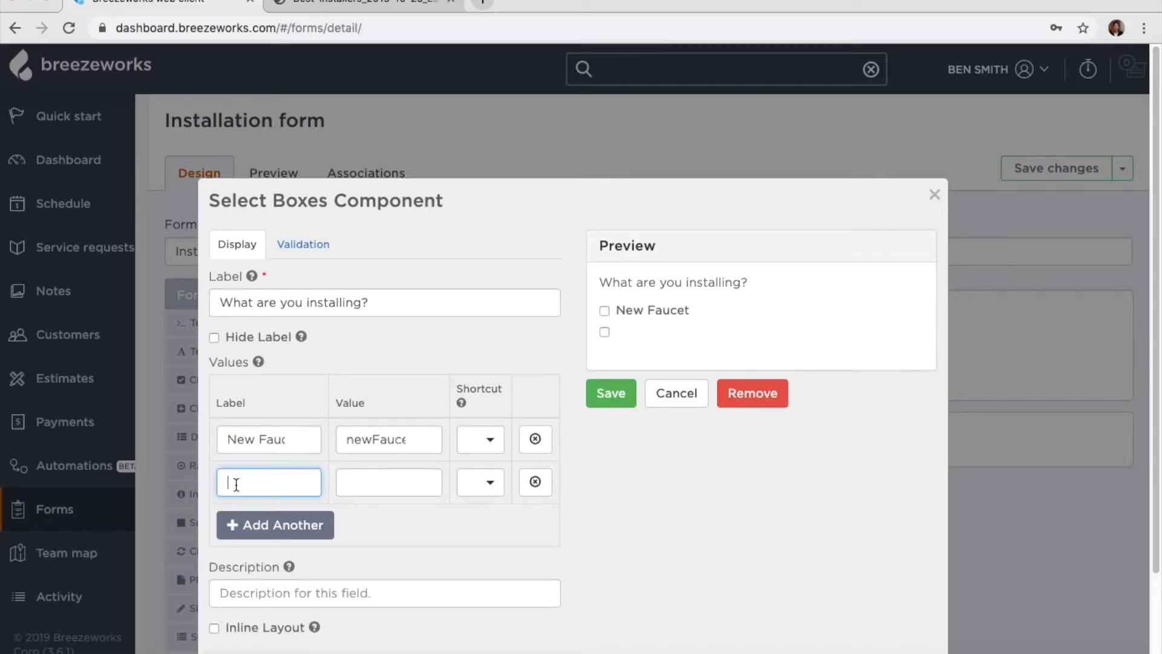
text(Nest cam)
click(226, 524)
click(238, 525)
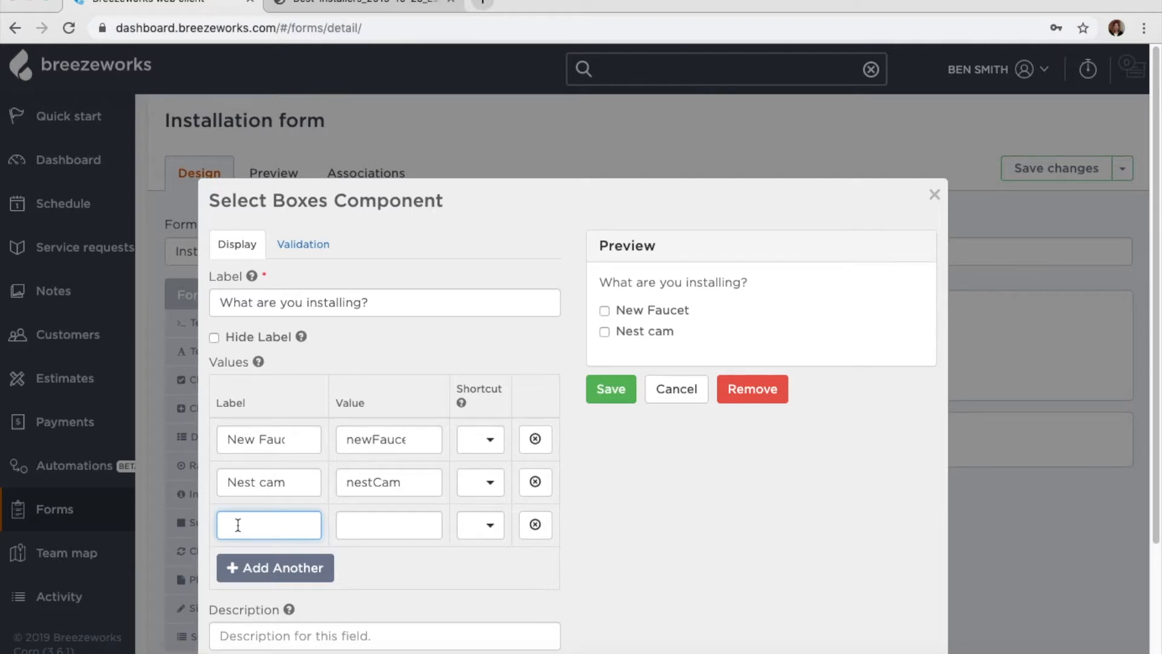
text(New appliance)
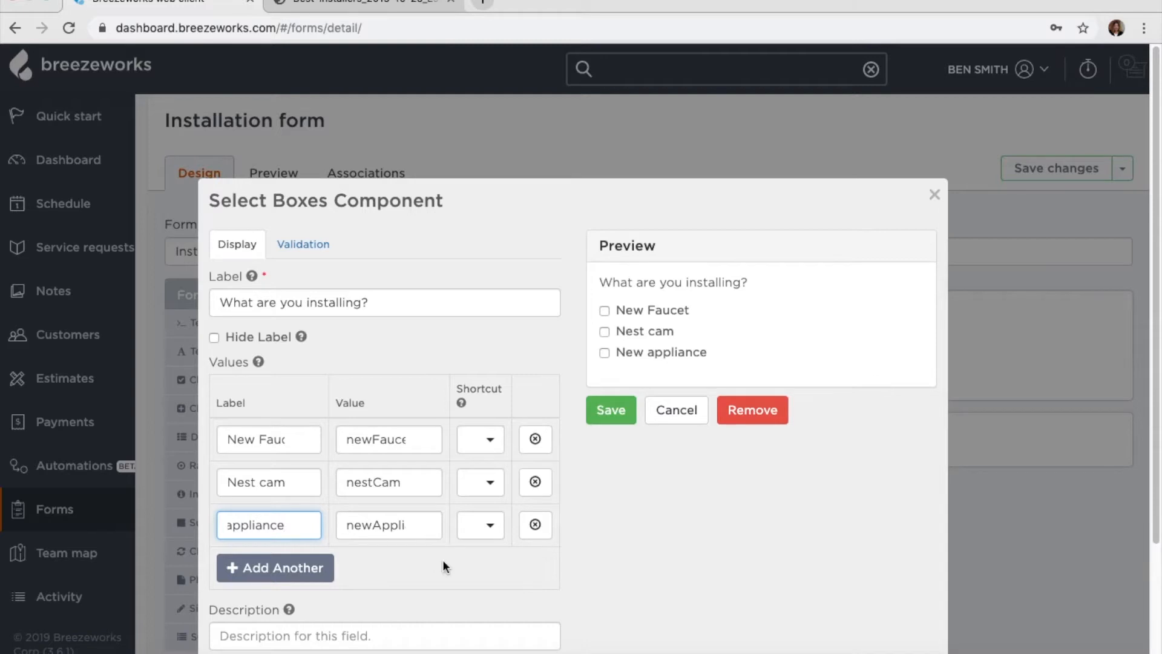
- Correct the first option to 'New faucet' and save the checkbox question to the form
click(259, 439)
key(BackSpace)
text(f)
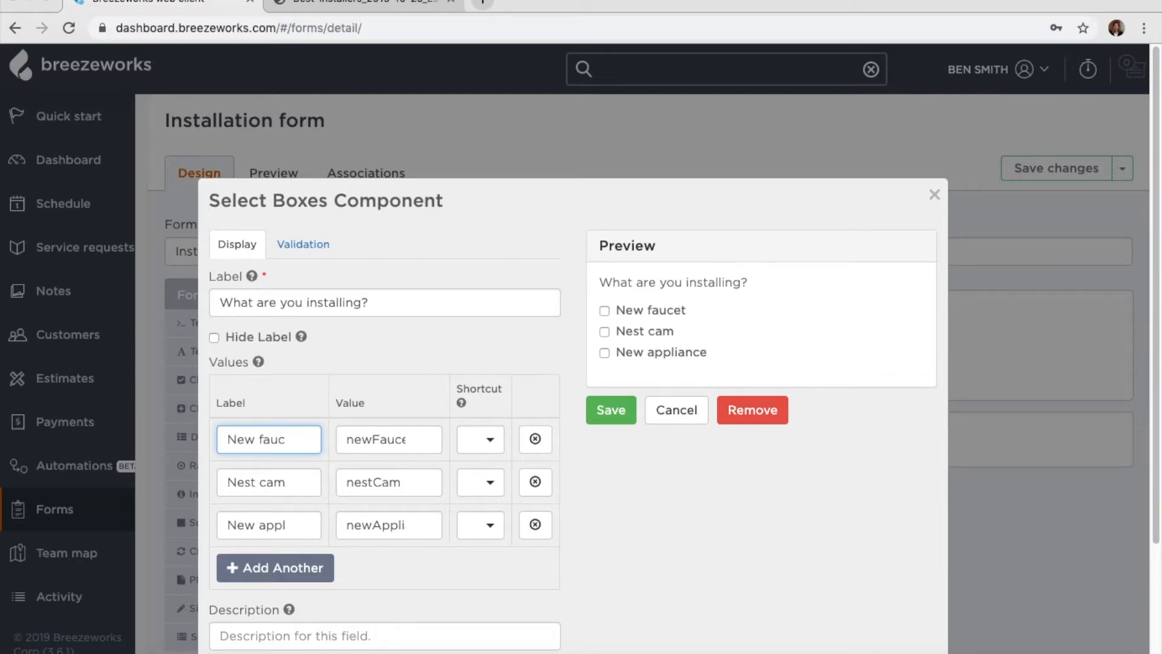
click(614, 412)
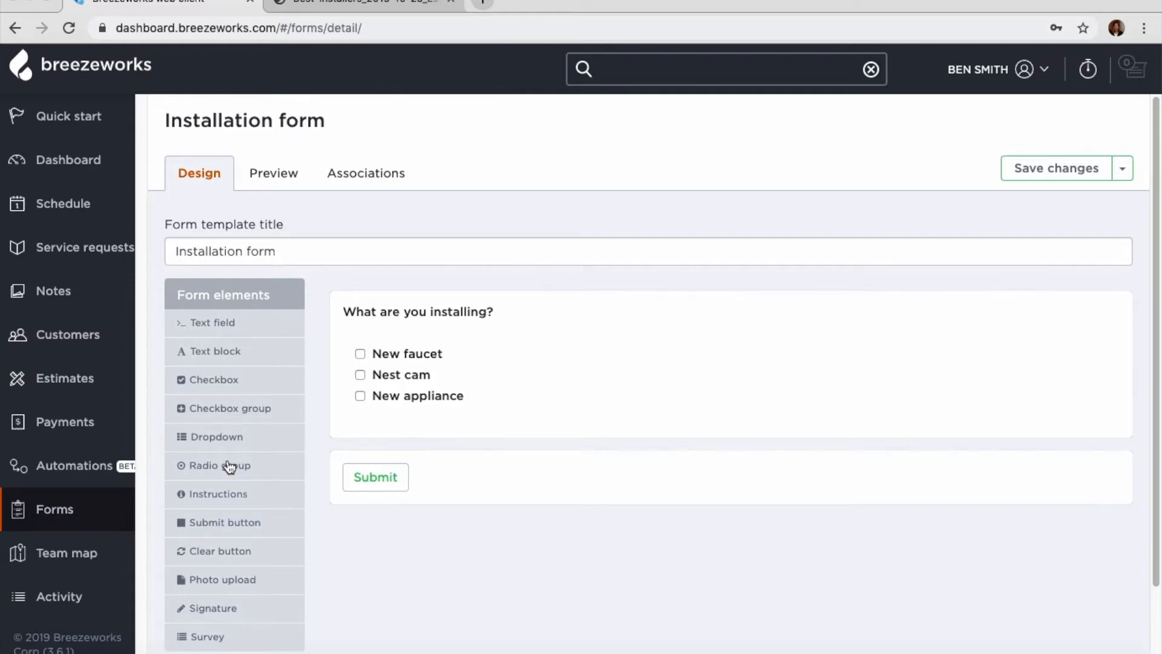
- Add an 'Is the customer home?' radio question with choices Yes and No, and save it
drag(228, 466, 385, 430)
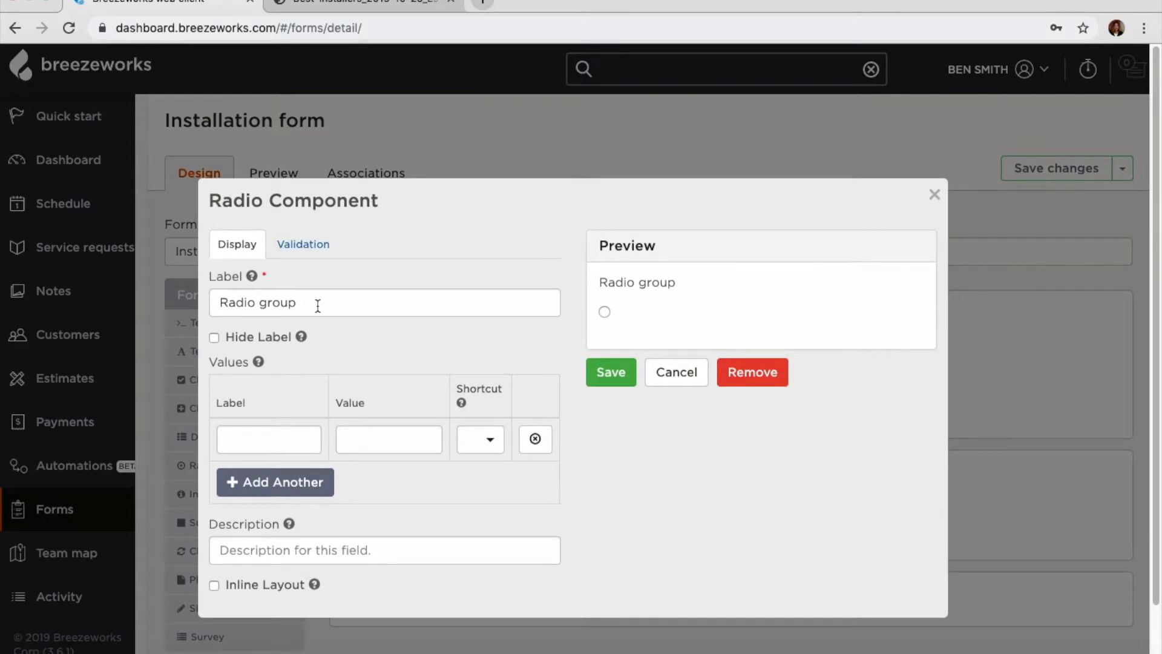
triple_click(280, 301)
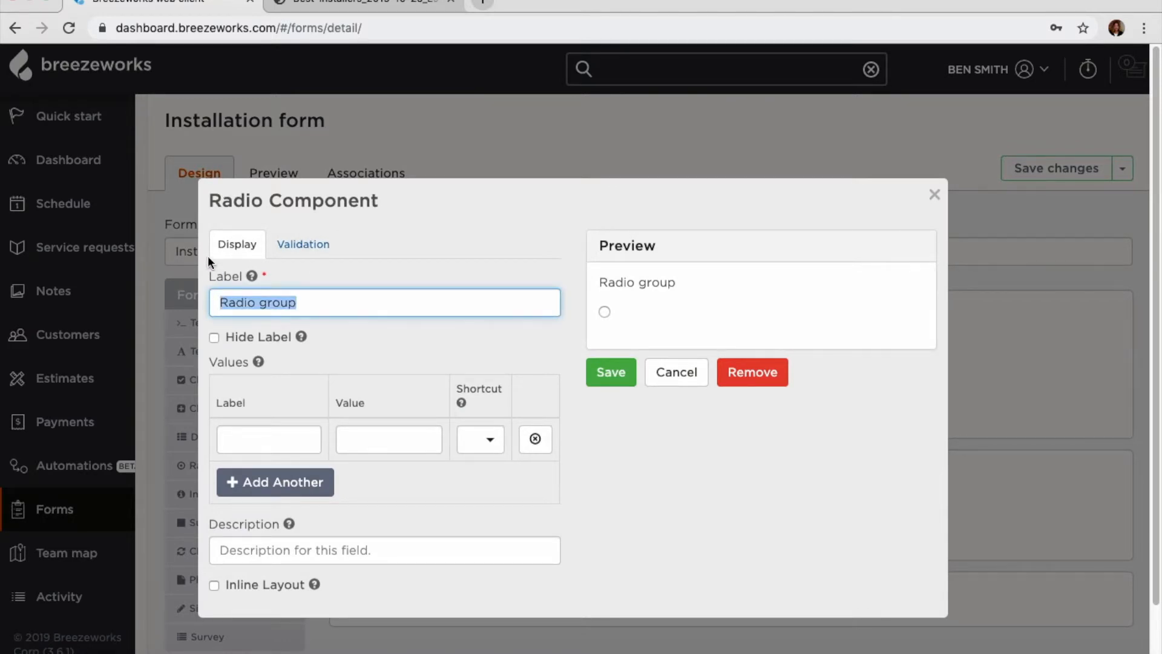
text(Is )
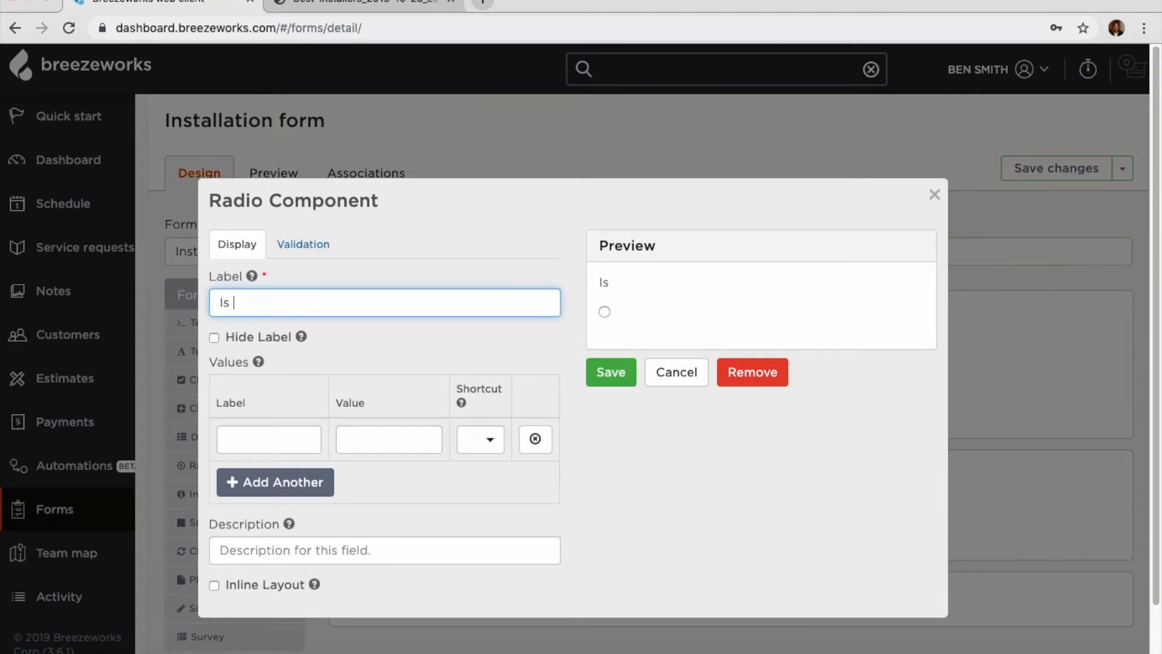
text(the customer home?)
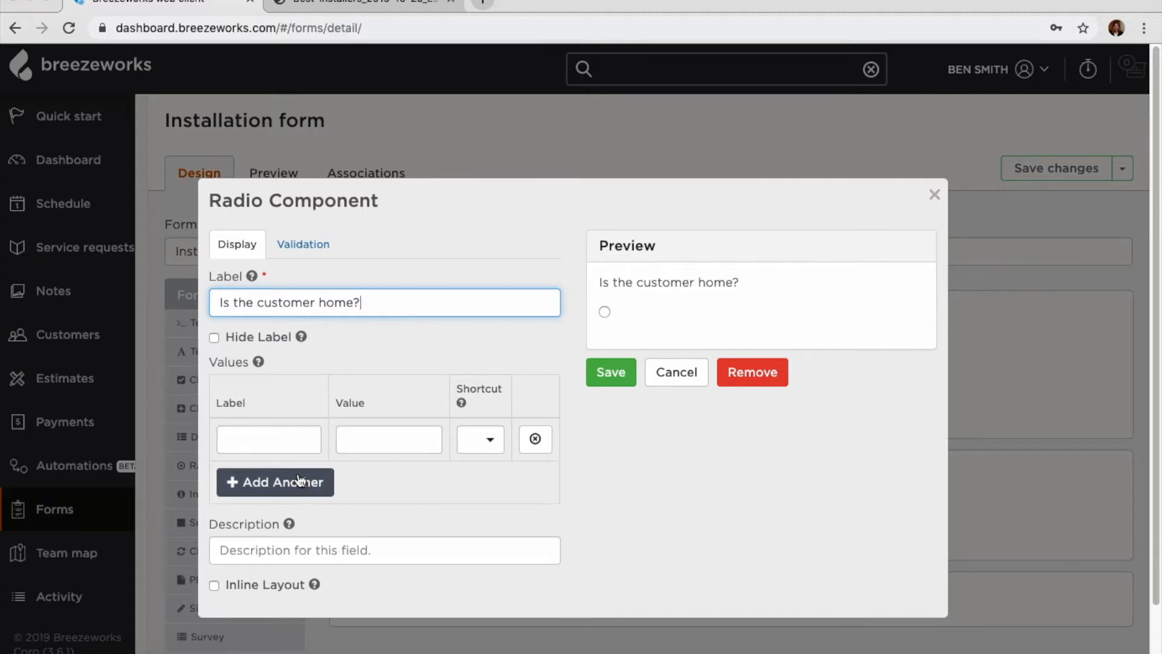
click(285, 437)
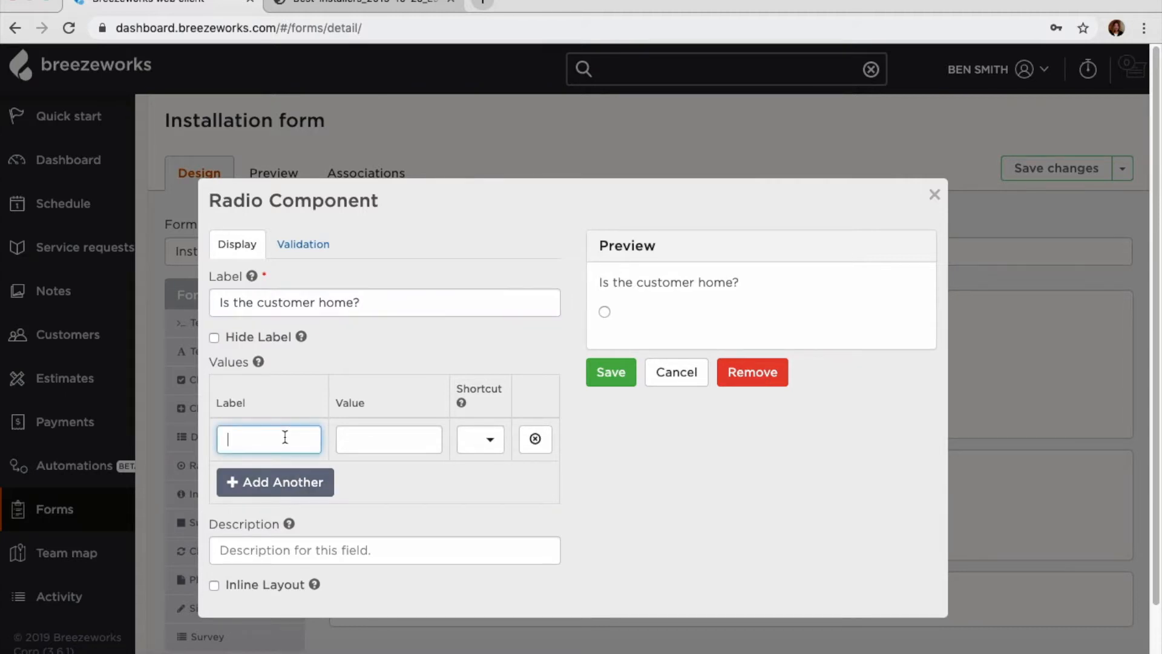
text(Yes)
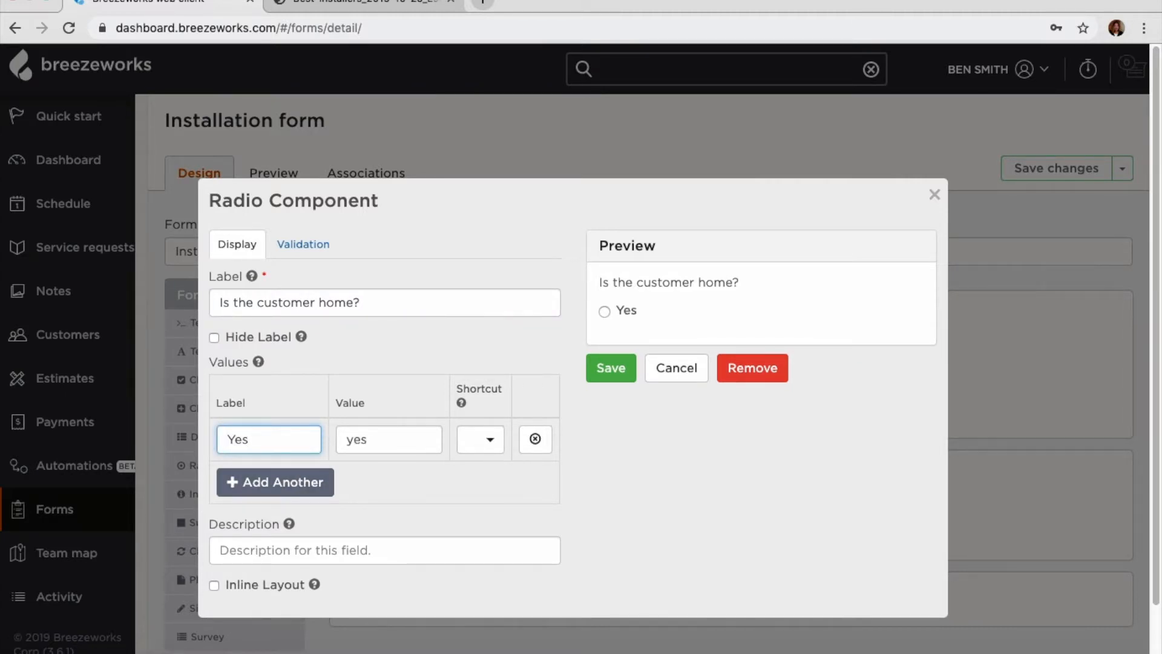
click(251, 482)
click(252, 481)
text(No)
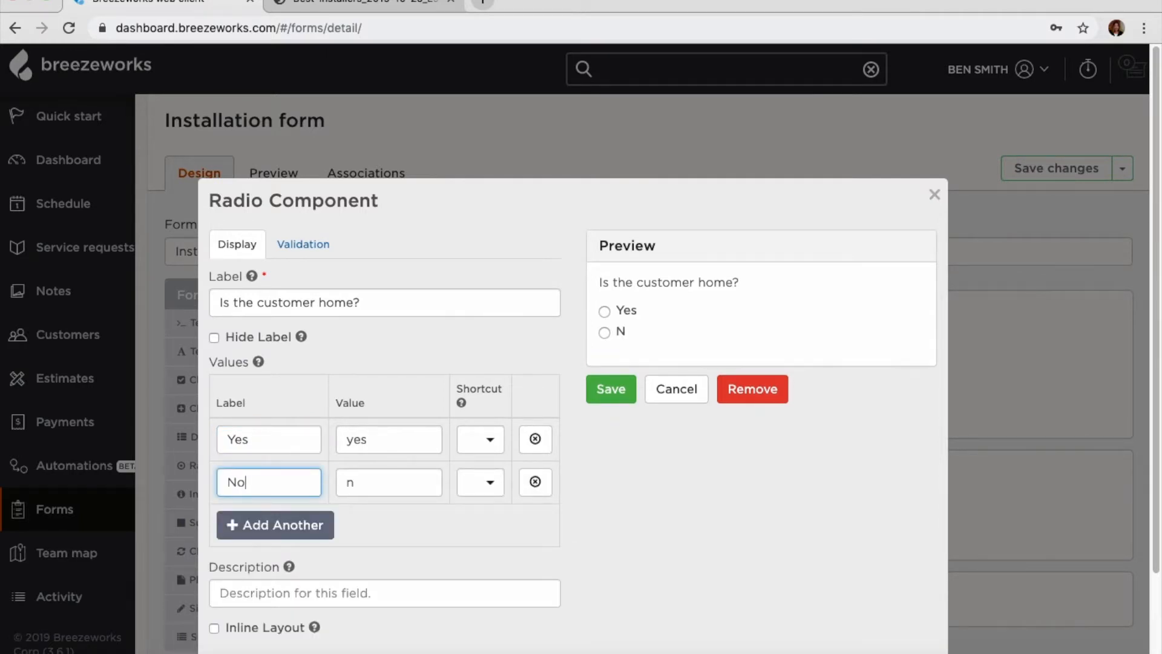
click(621, 396)
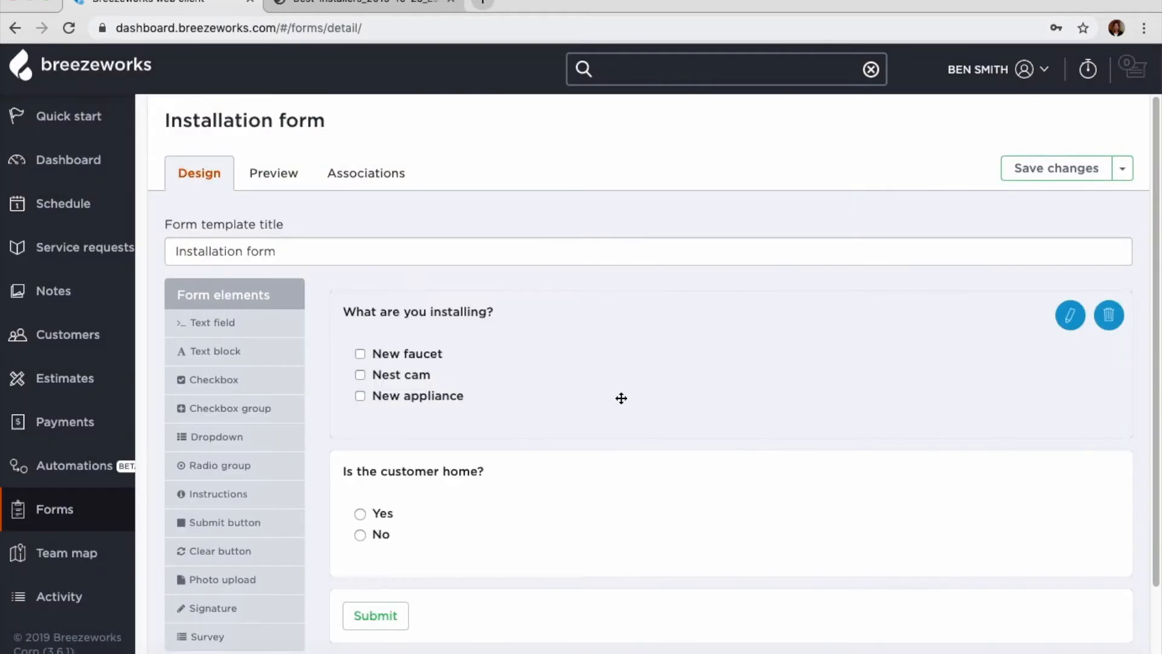
scroll(617, 418, down, 2)
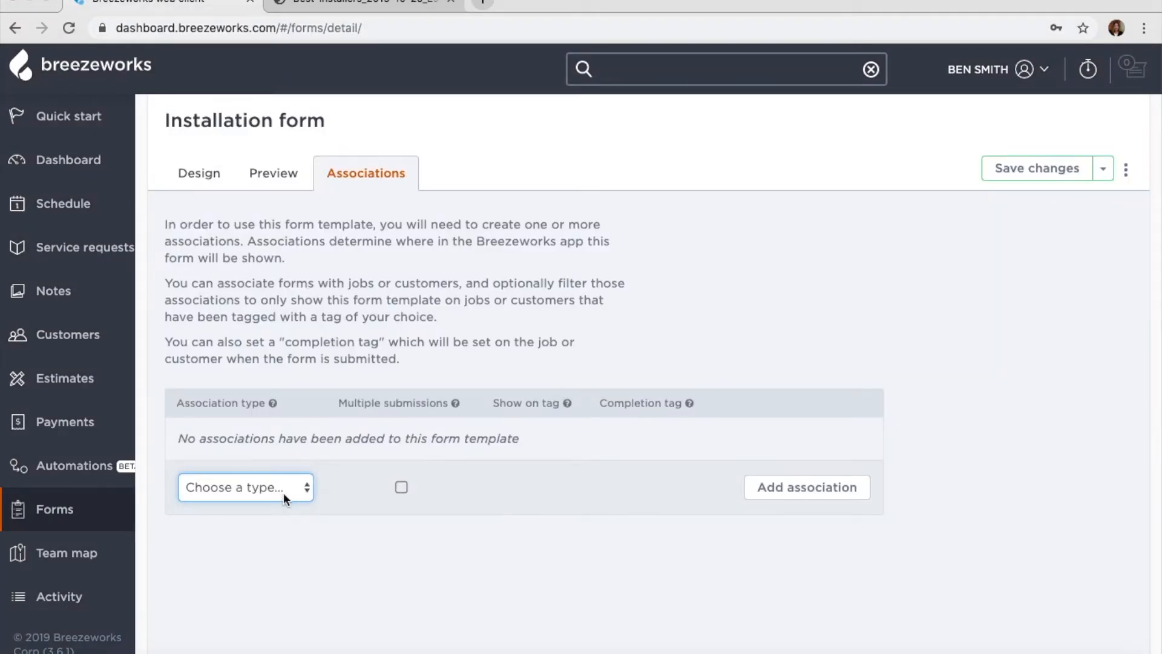
- Create an Appointment association for the form allowing multiple submissions
click(282, 489)
click(278, 503)
click(401, 487)
click(854, 487)
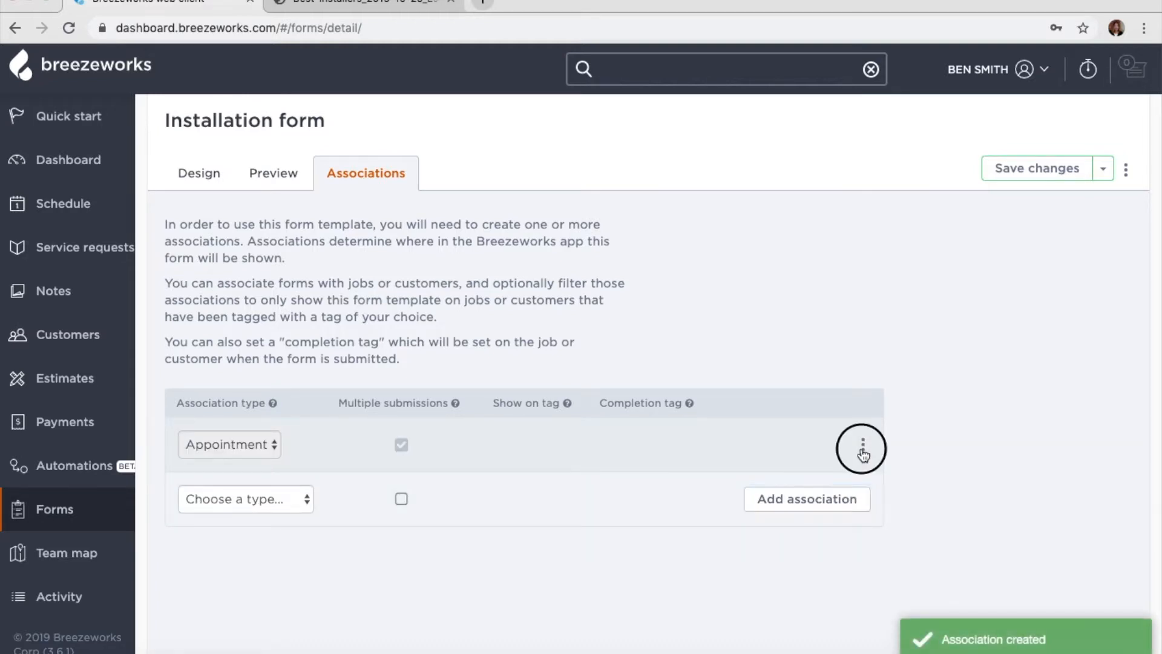
- Show the form only on INSTALLATION JOB tagged appointments and save the template changes
click(863, 448)
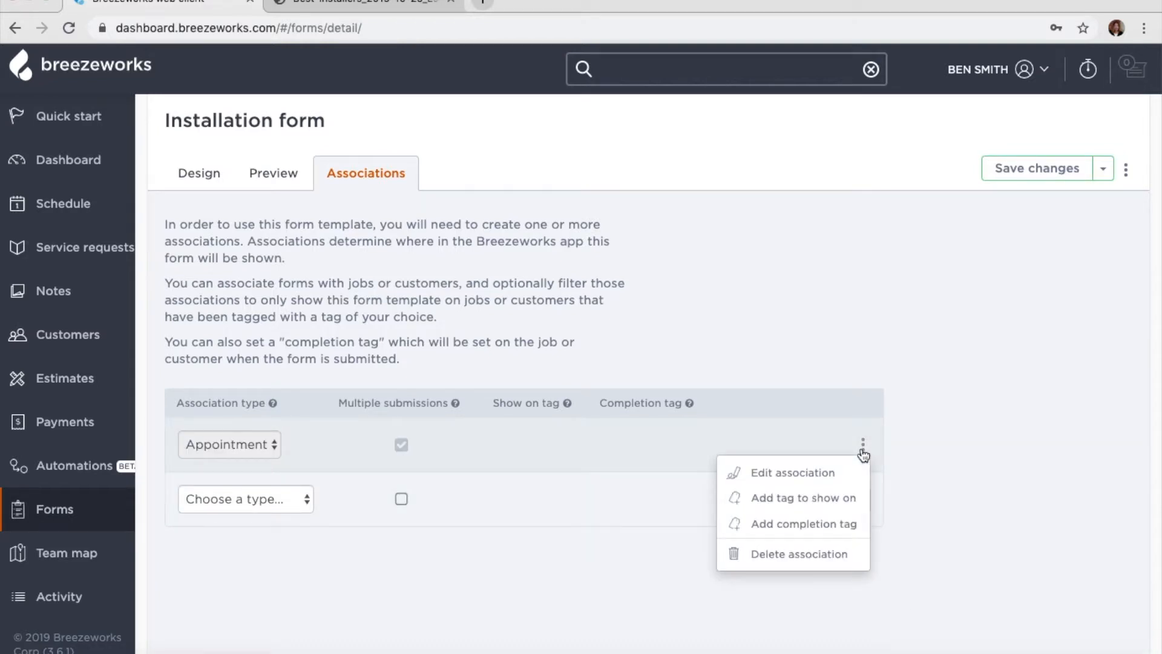
click(814, 508)
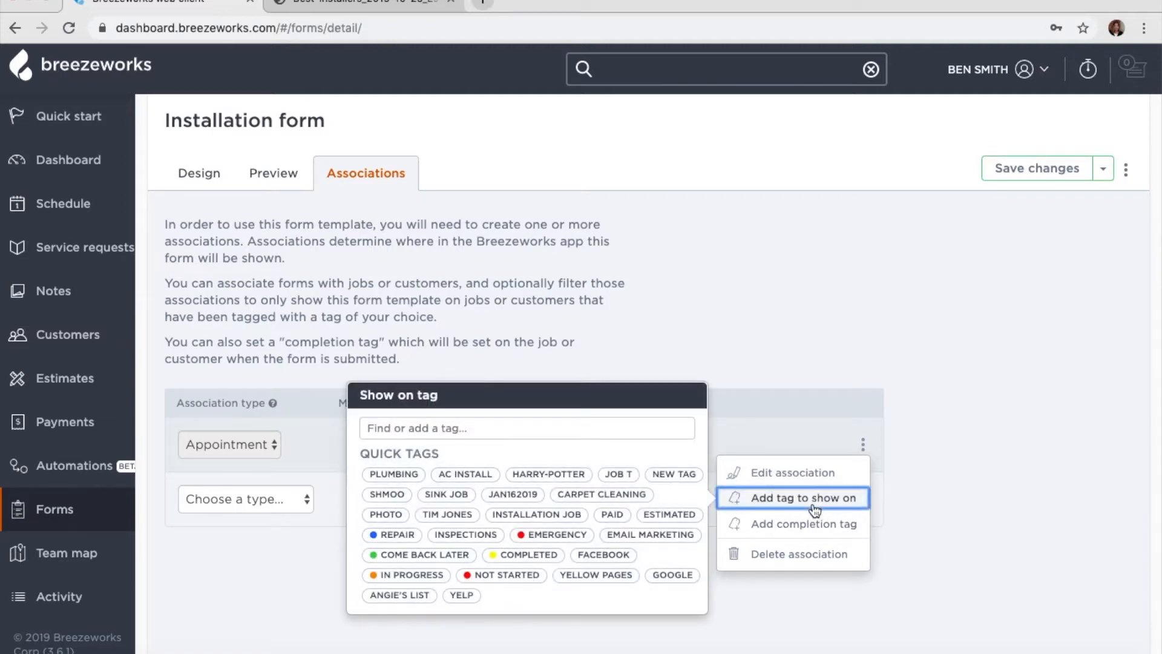
click(563, 515)
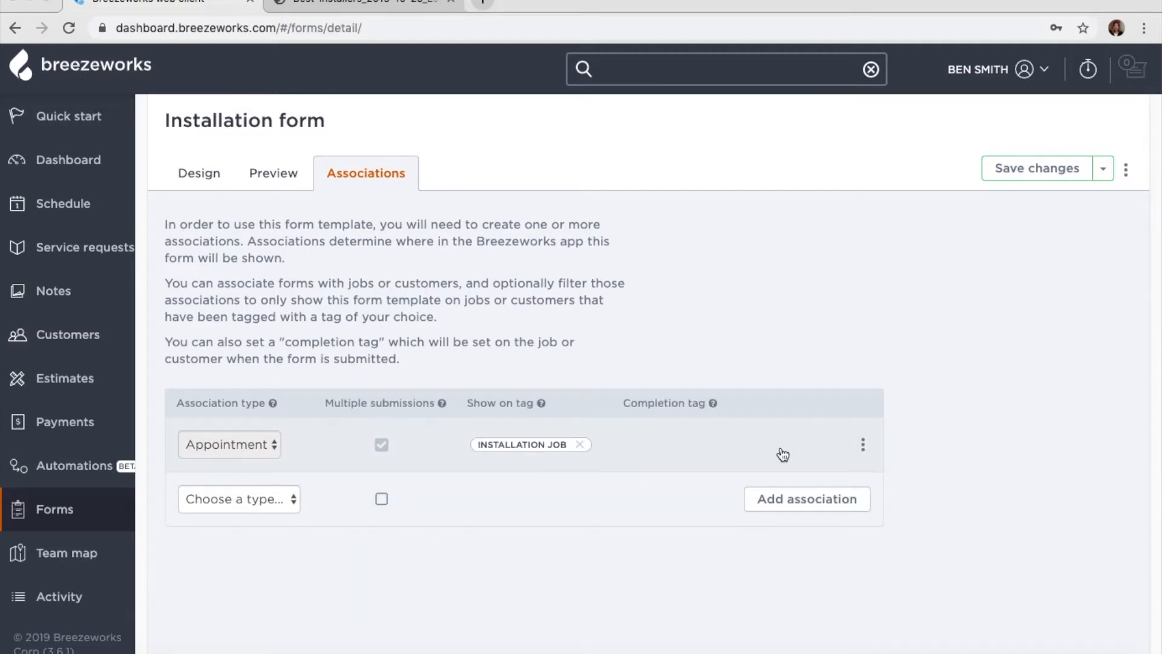
click(1033, 171)
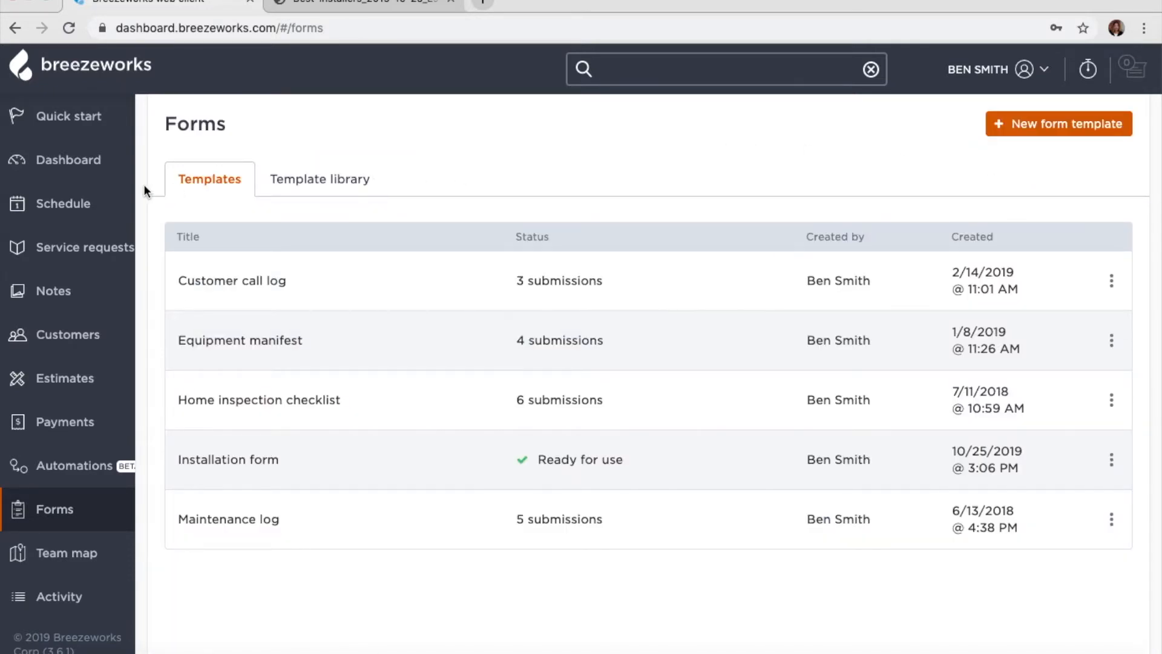
- Open the full details of the Oct 25 New faucet installation job from the schedule
click(74, 202)
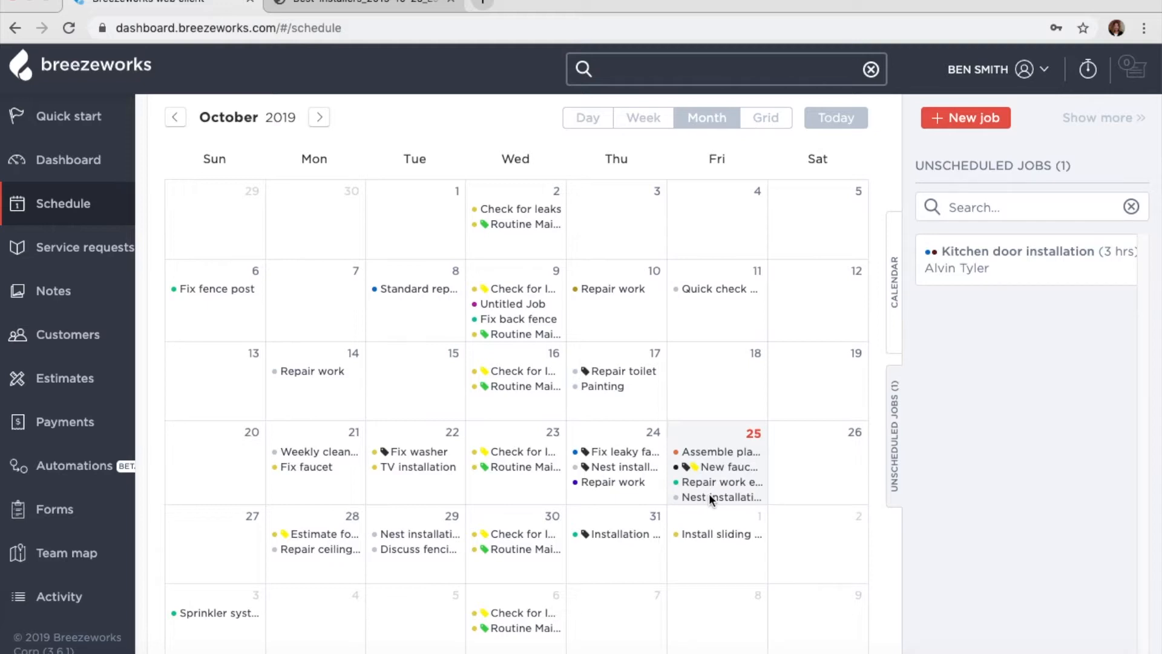
click(710, 468)
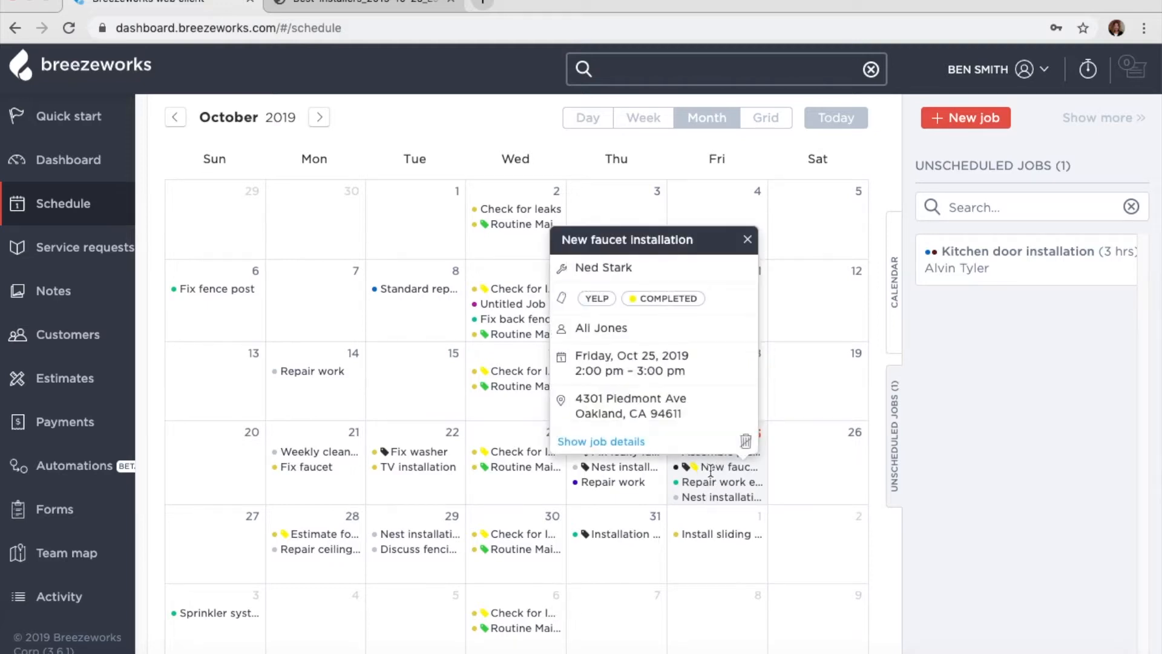
click(620, 445)
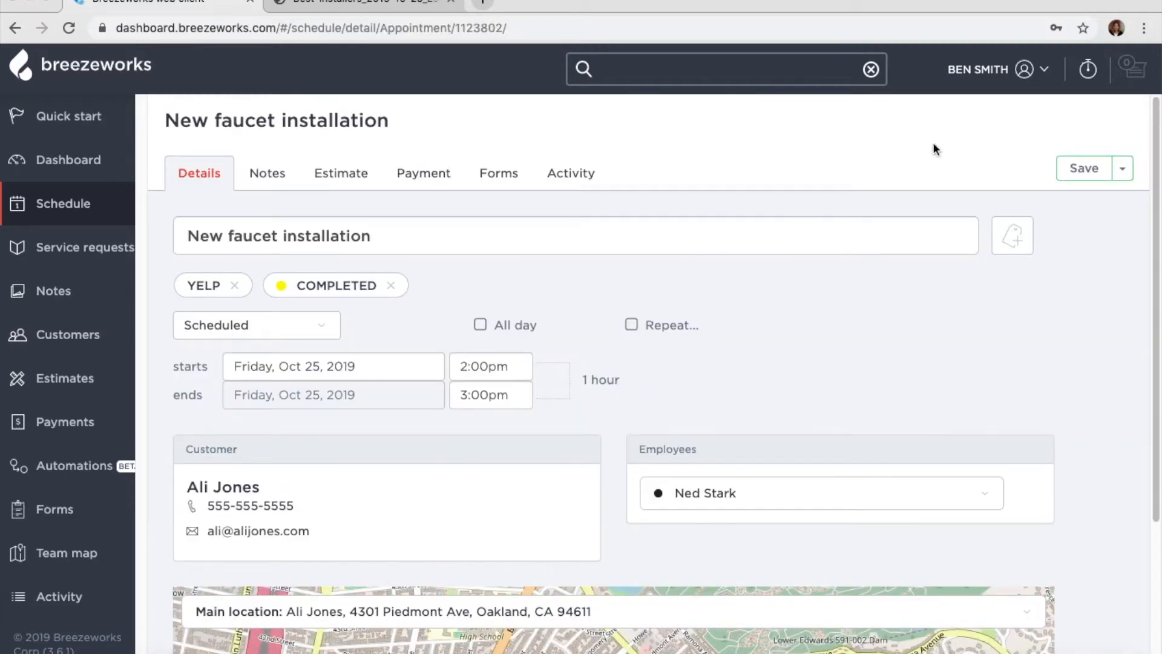
- Tag the job INSTALLATION JOB, save while continuing to edit, and view its Forms
click(1019, 240)
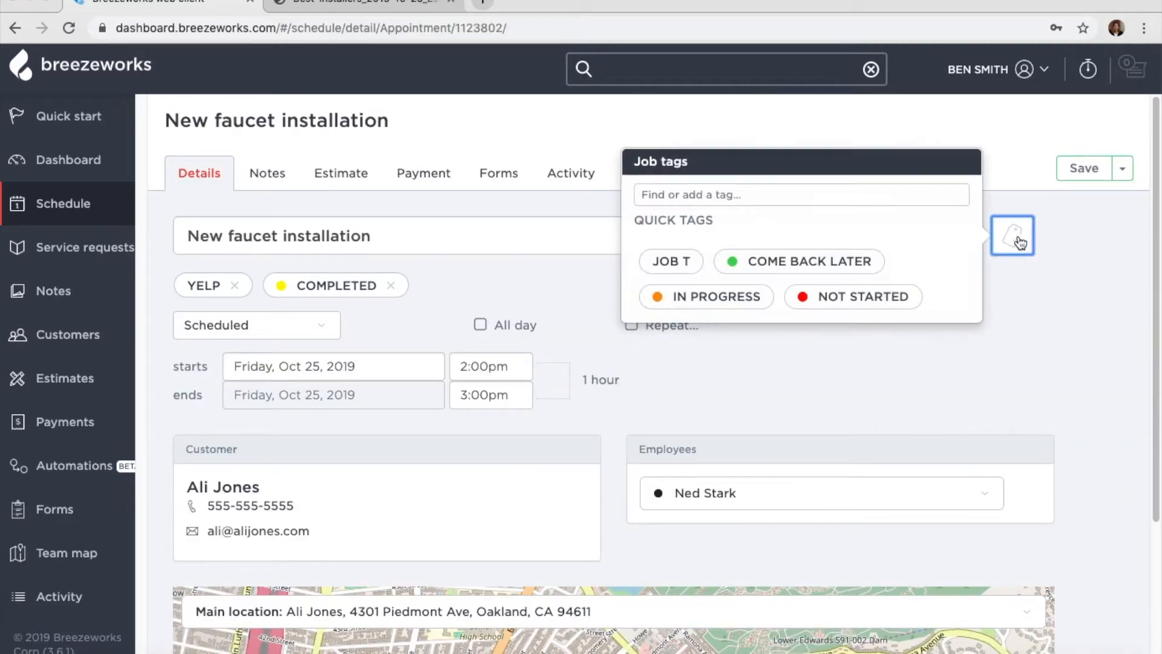
click(911, 194)
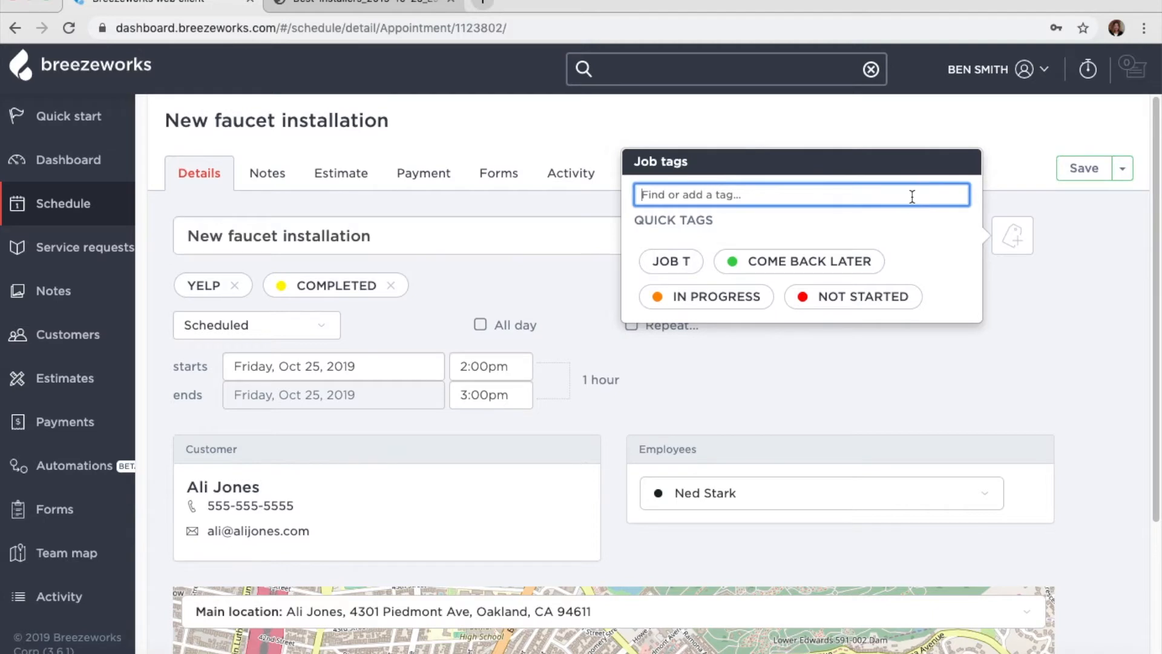
text(inst)
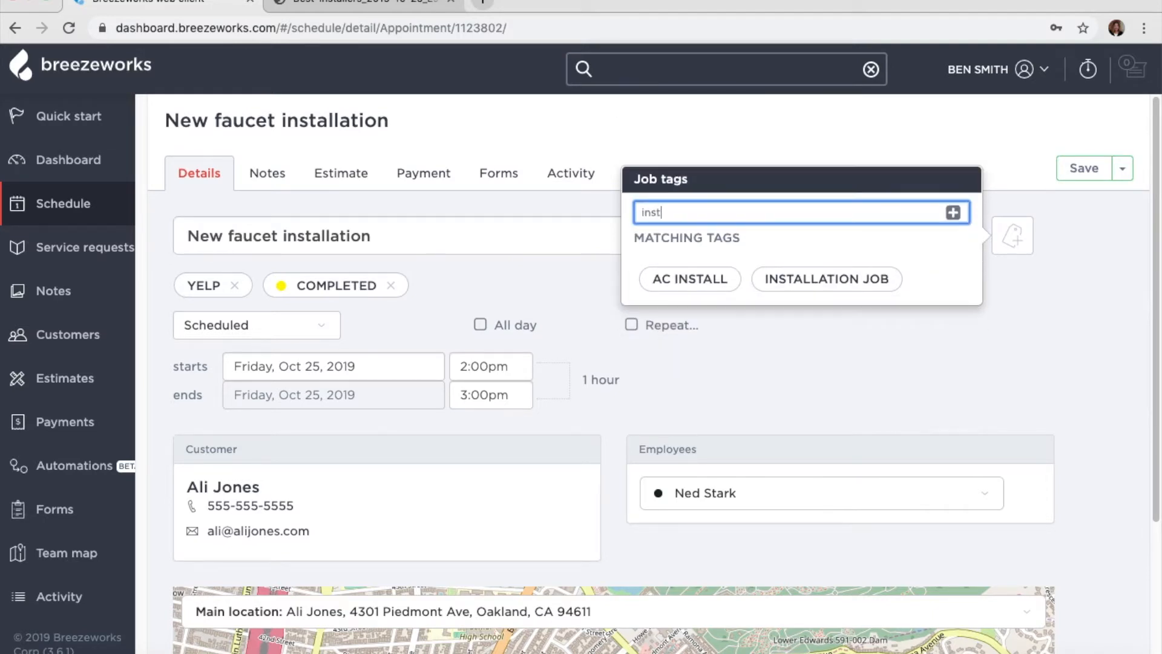
click(873, 278)
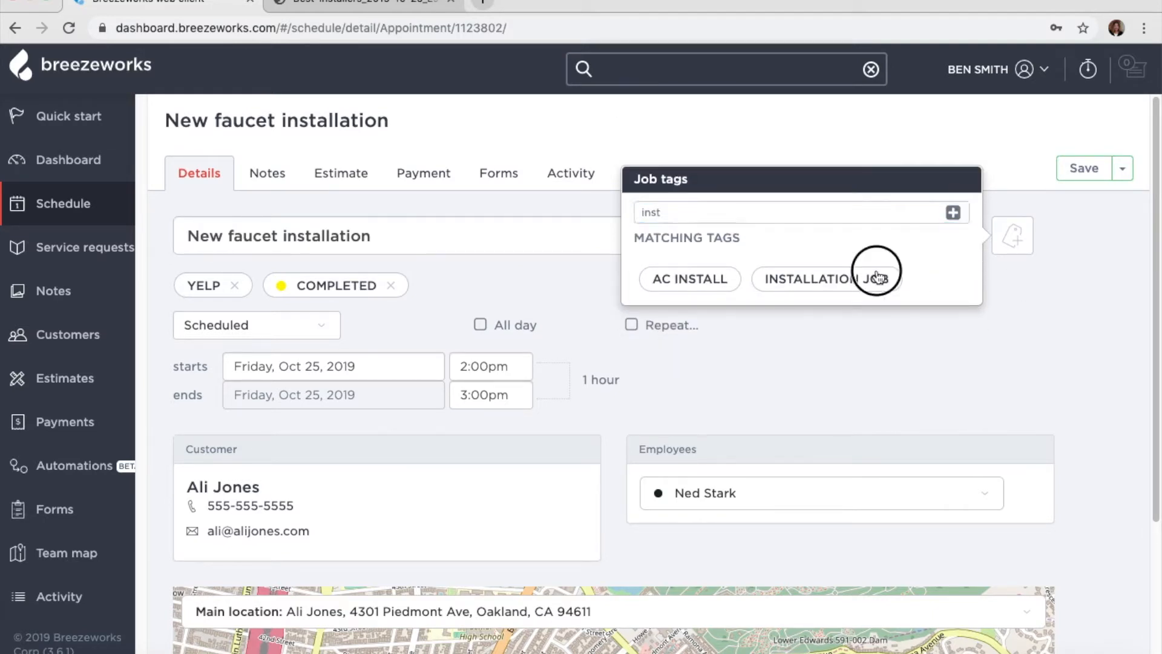
click(1124, 175)
click(1100, 219)
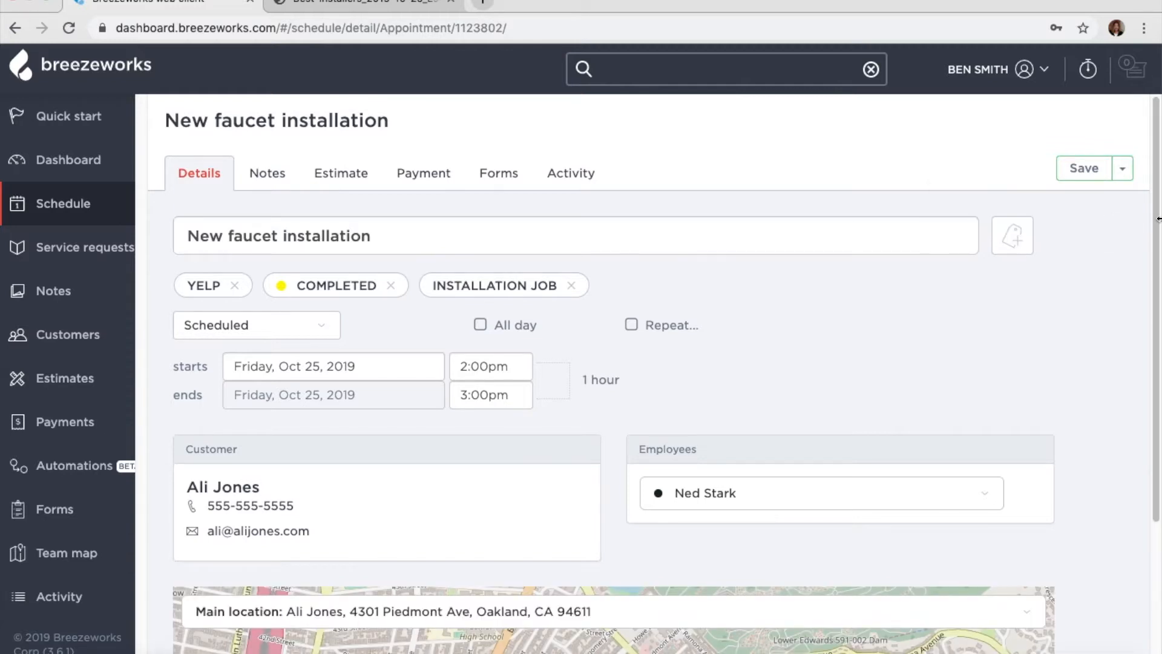
click(501, 173)
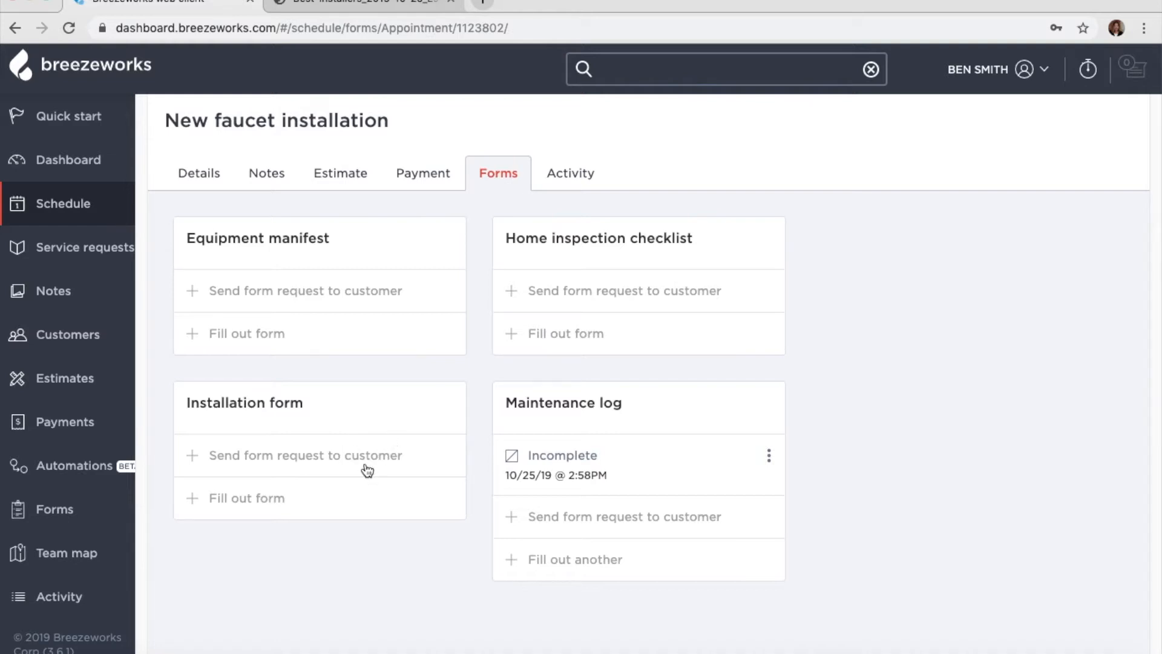
- Fill out the Installation form answering Yes the customer is home, submit it, then go to Service requests
click(343, 495)
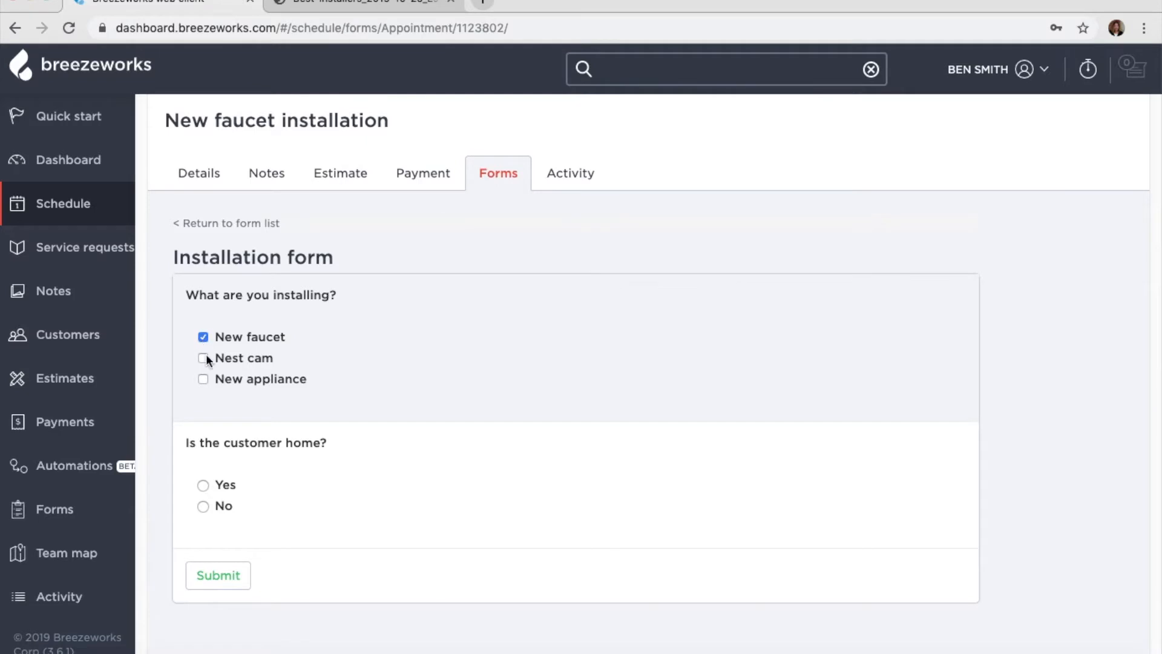
click(203, 484)
click(206, 582)
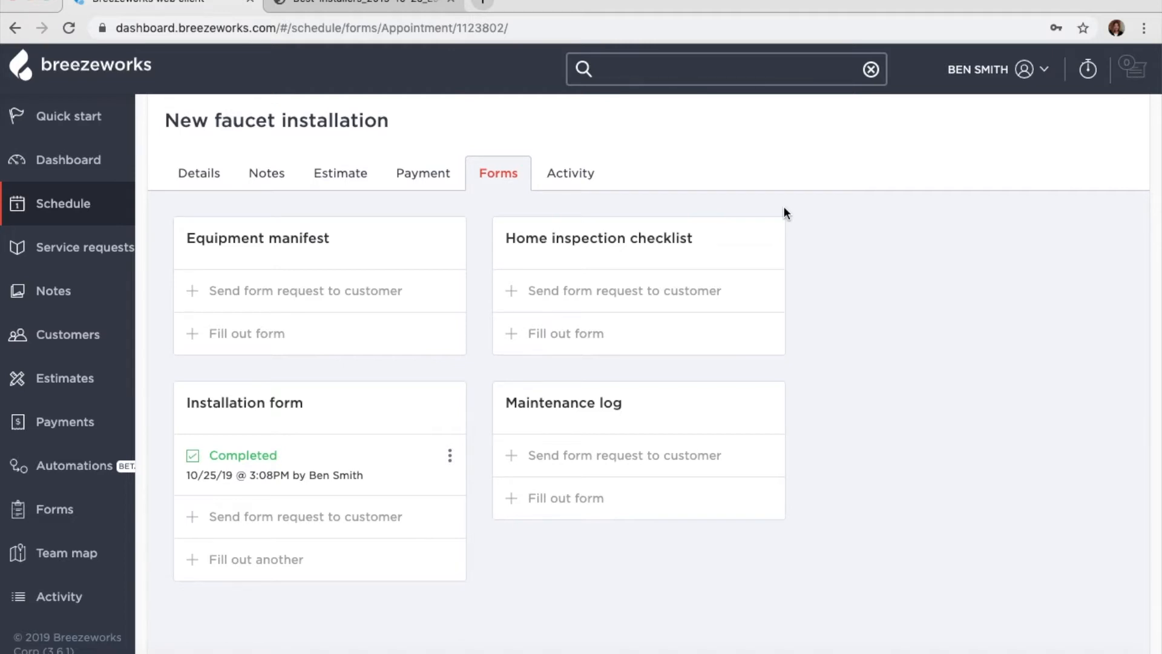
click(115, 262)
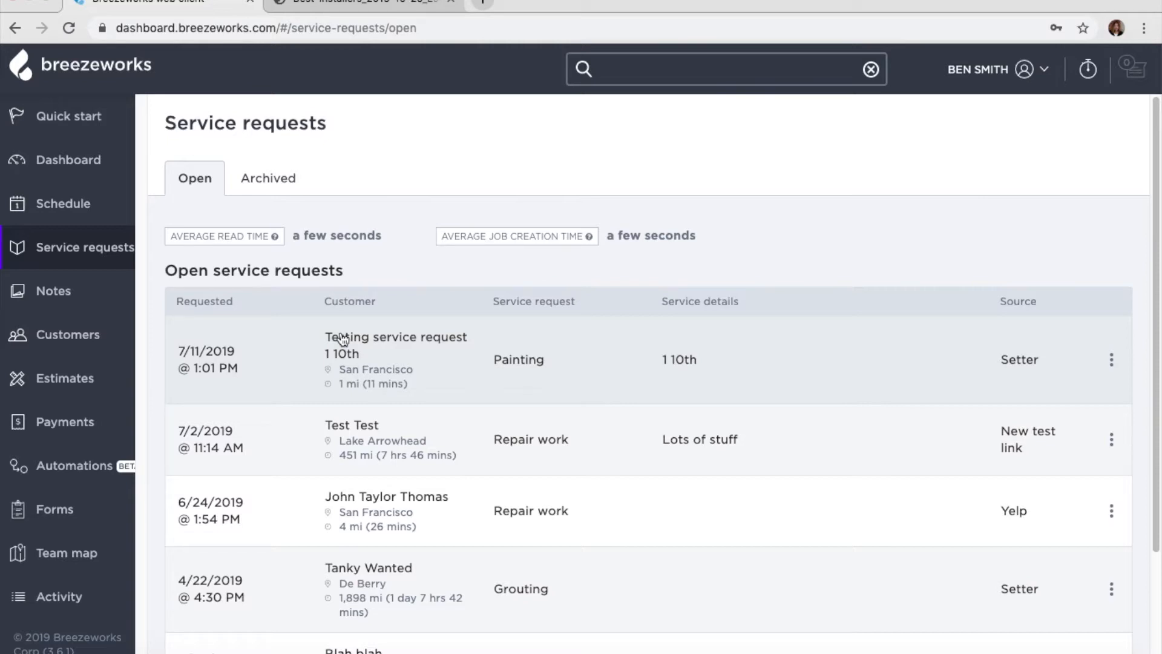
- Open the 7/11/2019 Painting service request, review its timeline, and start scheduling it as a job
click(227, 371)
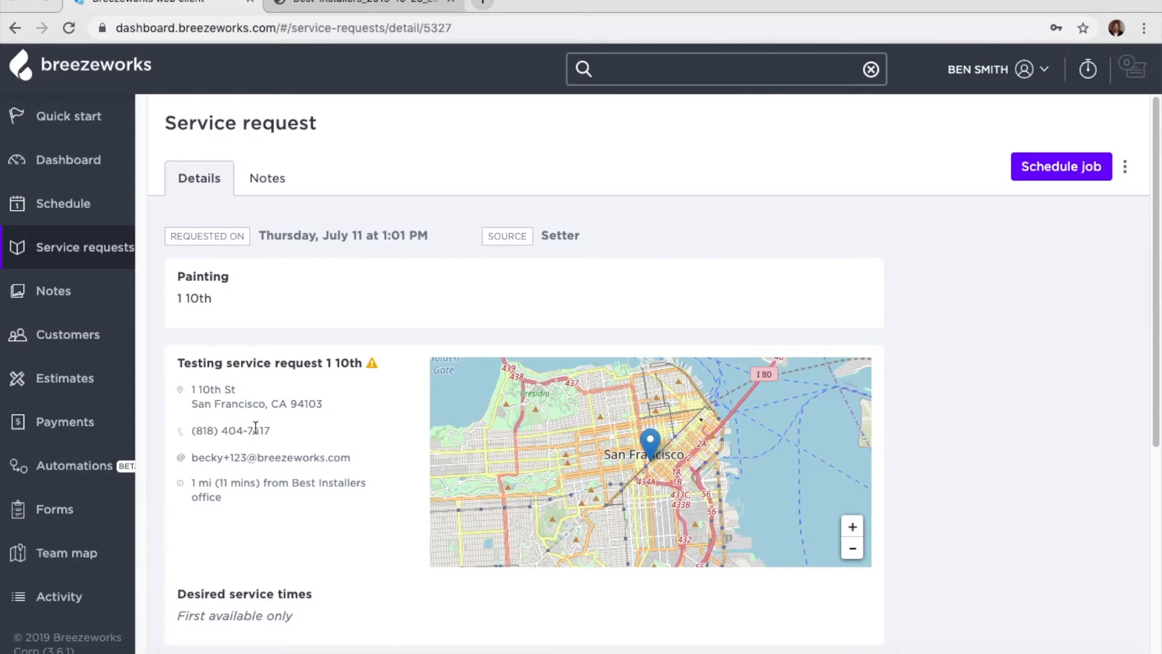
scroll(255, 428, down, 2)
scroll(255, 428, down, 2)
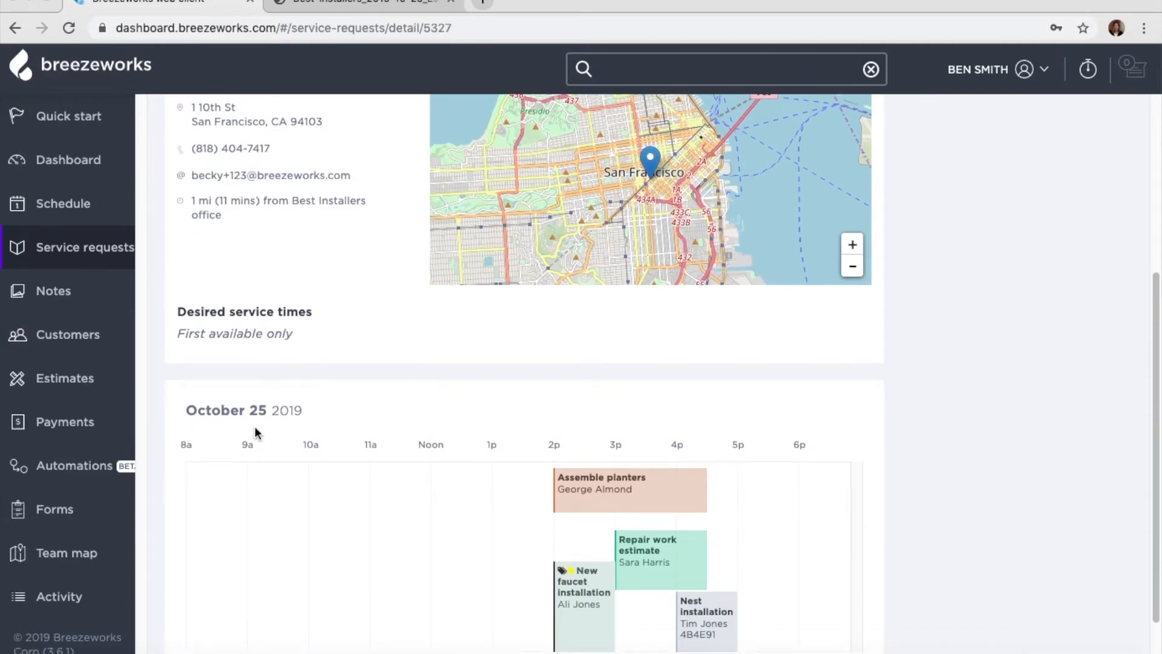
scroll(255, 431, down, 1)
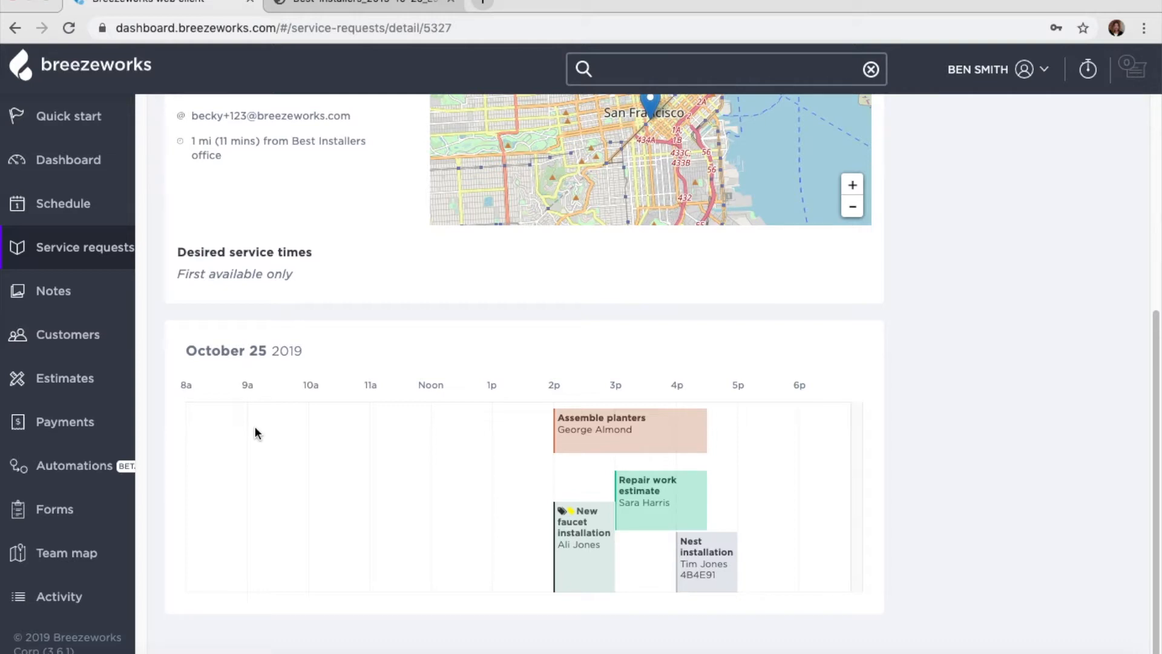
scroll(255, 426, up, 6)
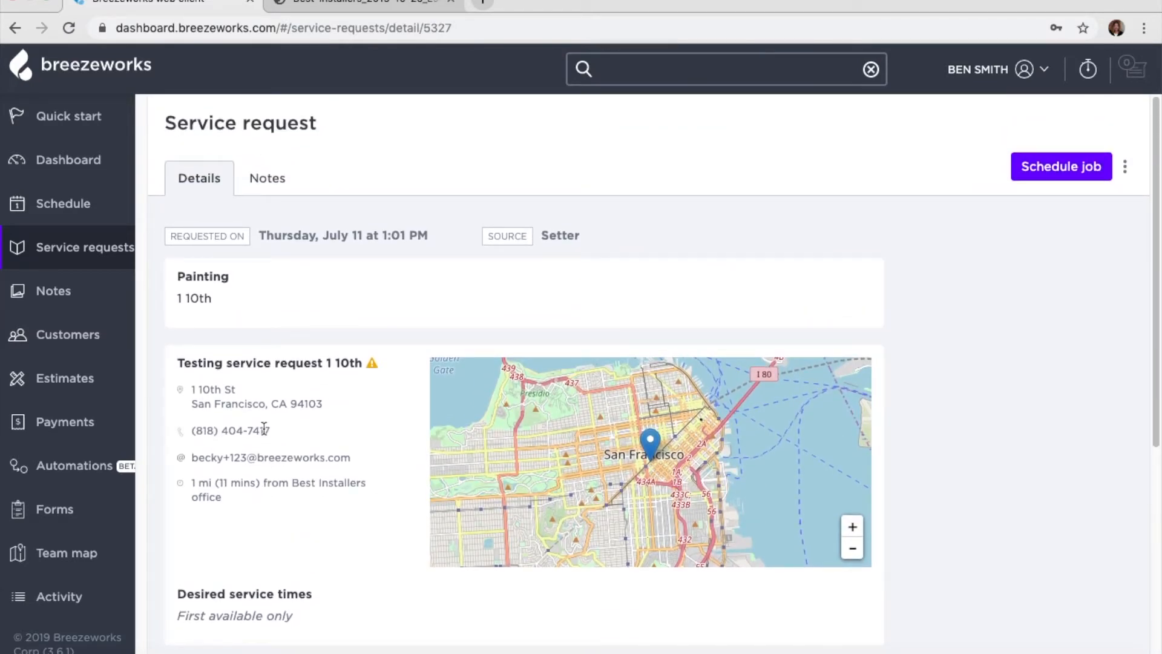
click(1091, 169)
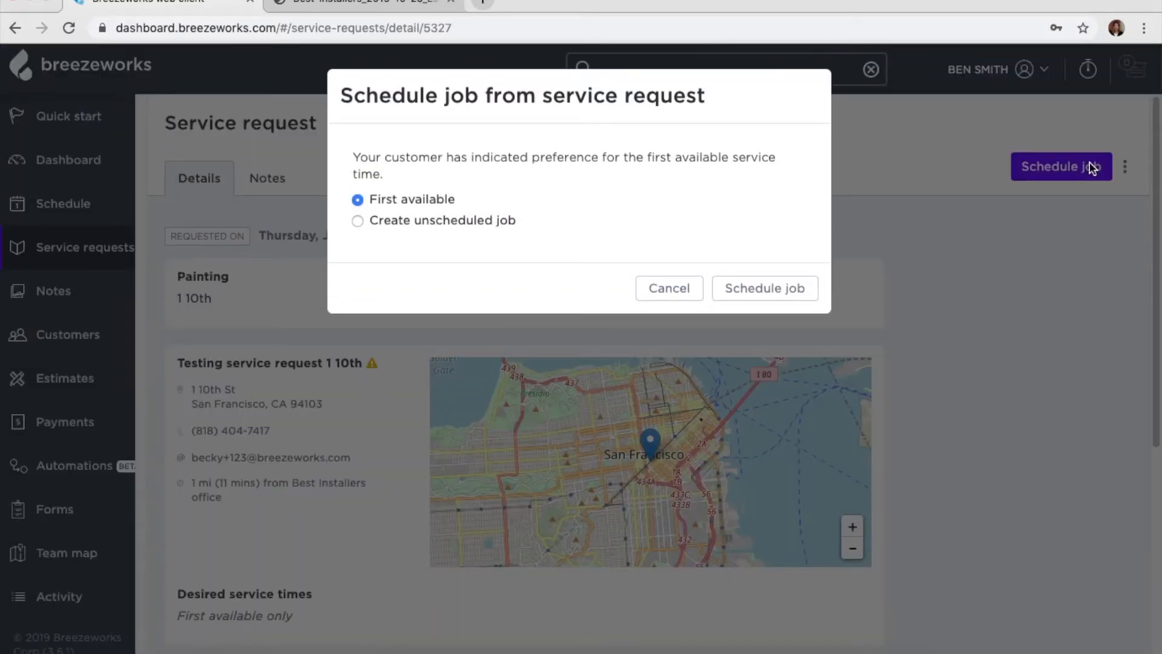
- Create the Painting job at the first available time and move its start date to Oct 28
click(779, 295)
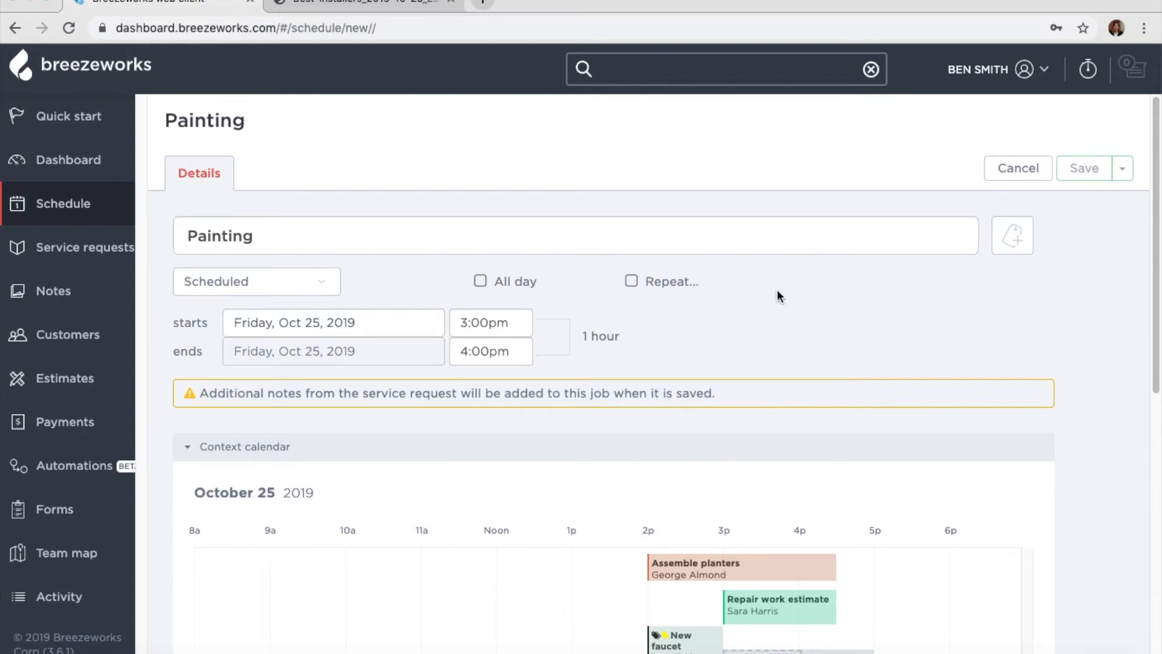
scroll(776, 289, down, 2)
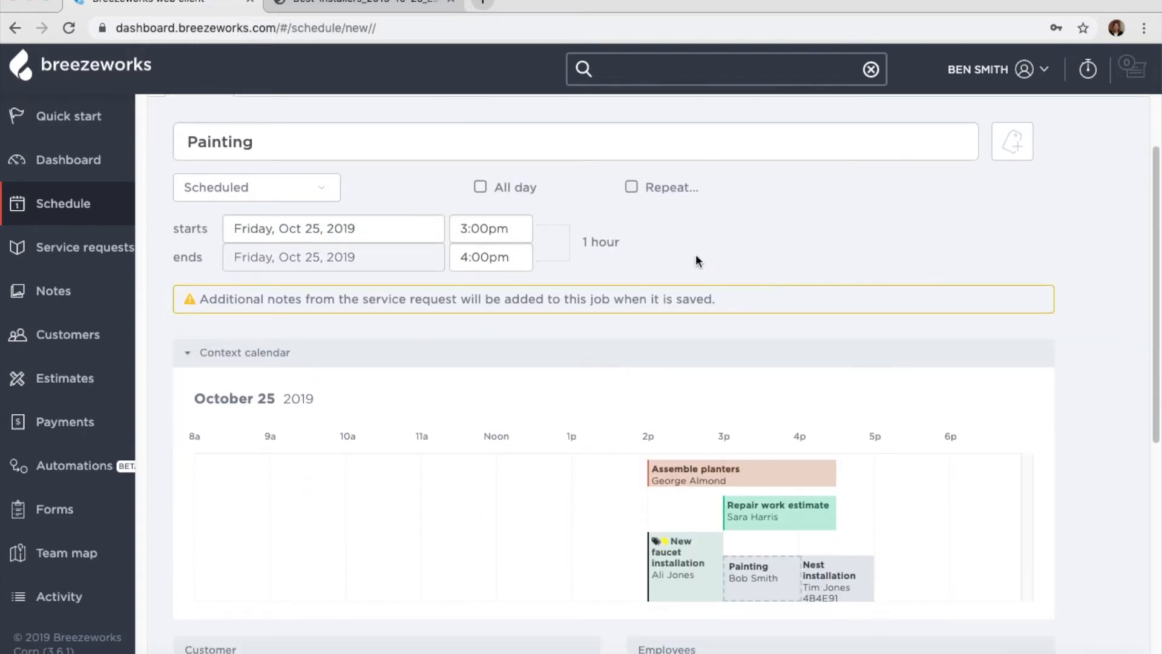
click(343, 230)
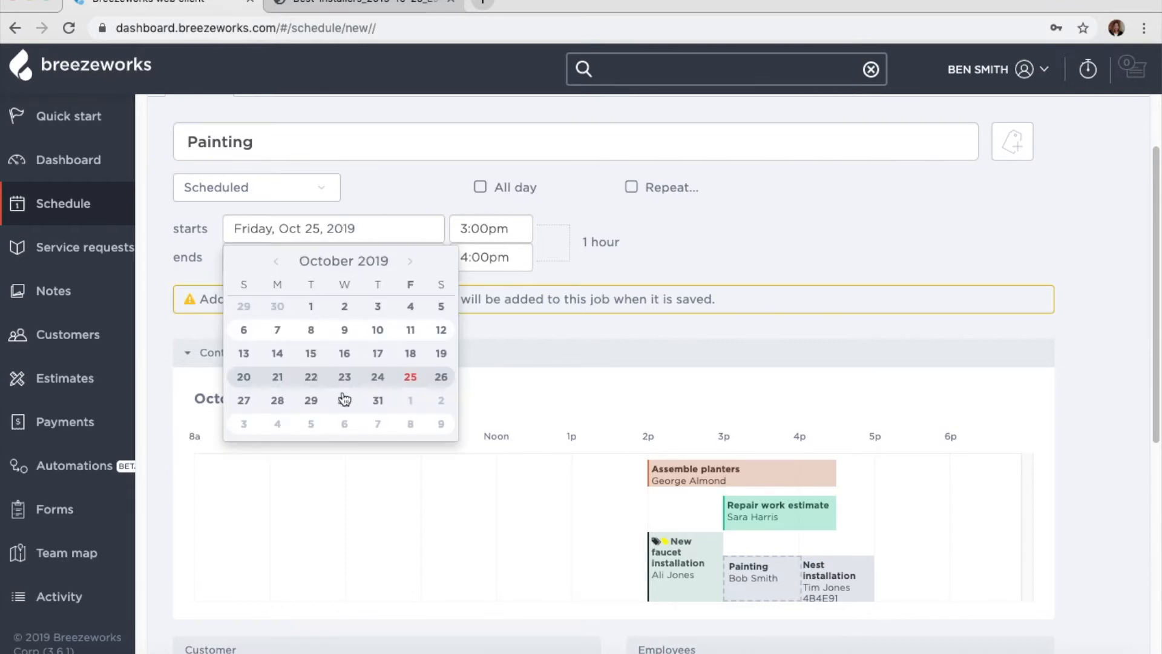
click(279, 401)
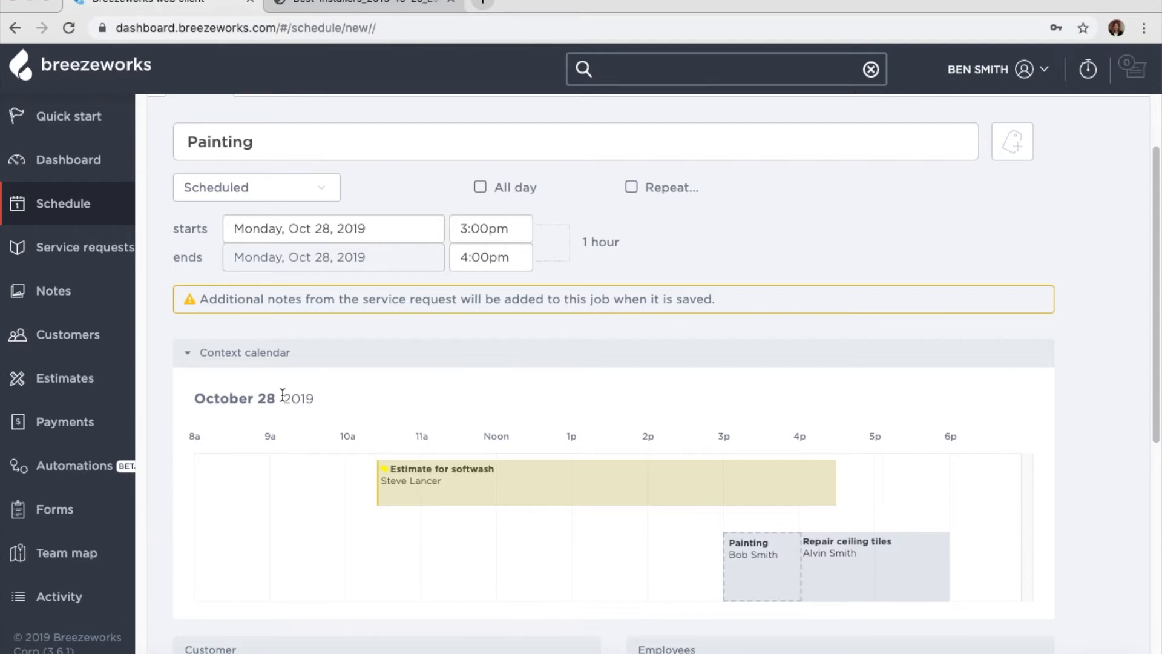
scroll(606, 384, down, 7)
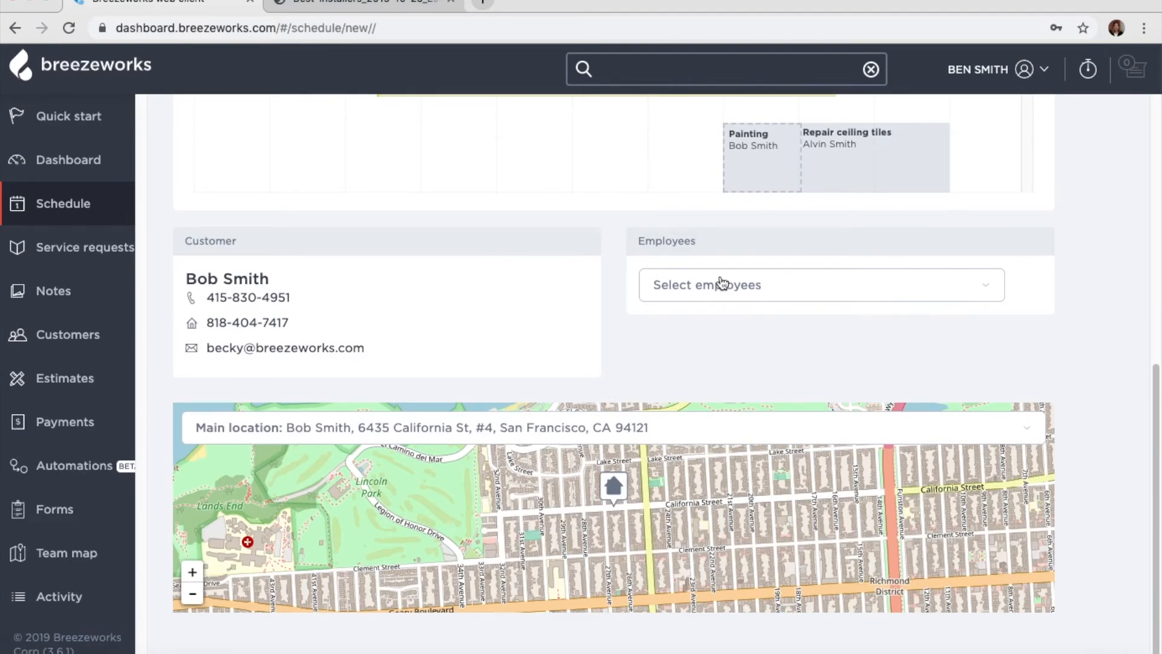
- Assign an employee to the Painting job from the Employees list
click(720, 283)
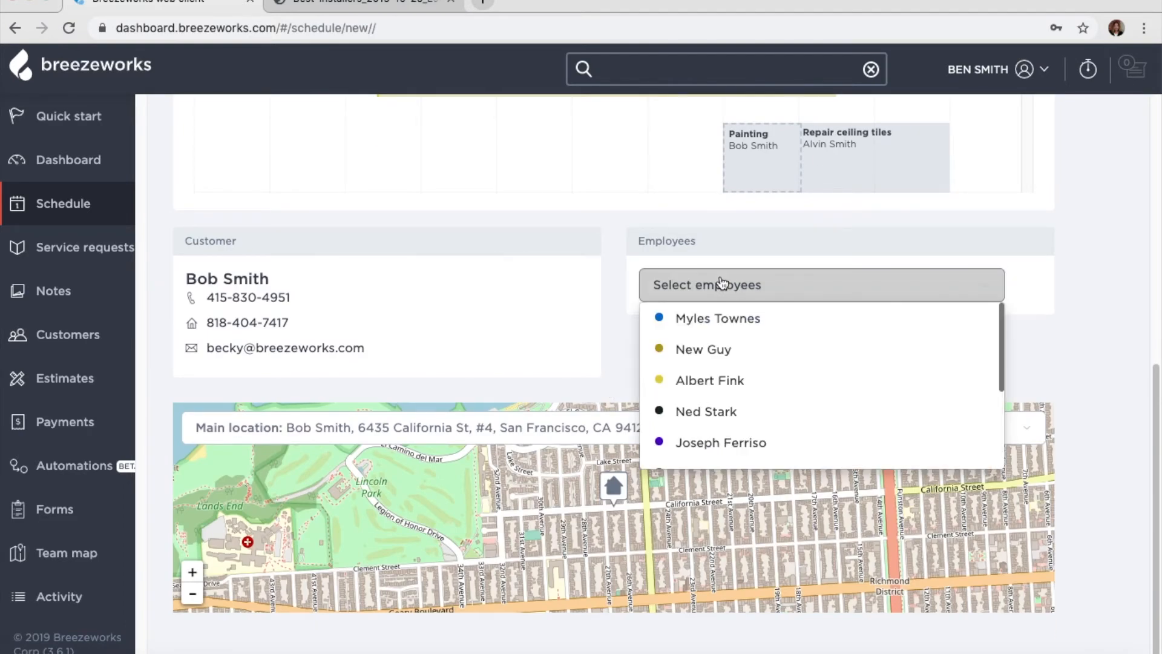
click(707, 382)
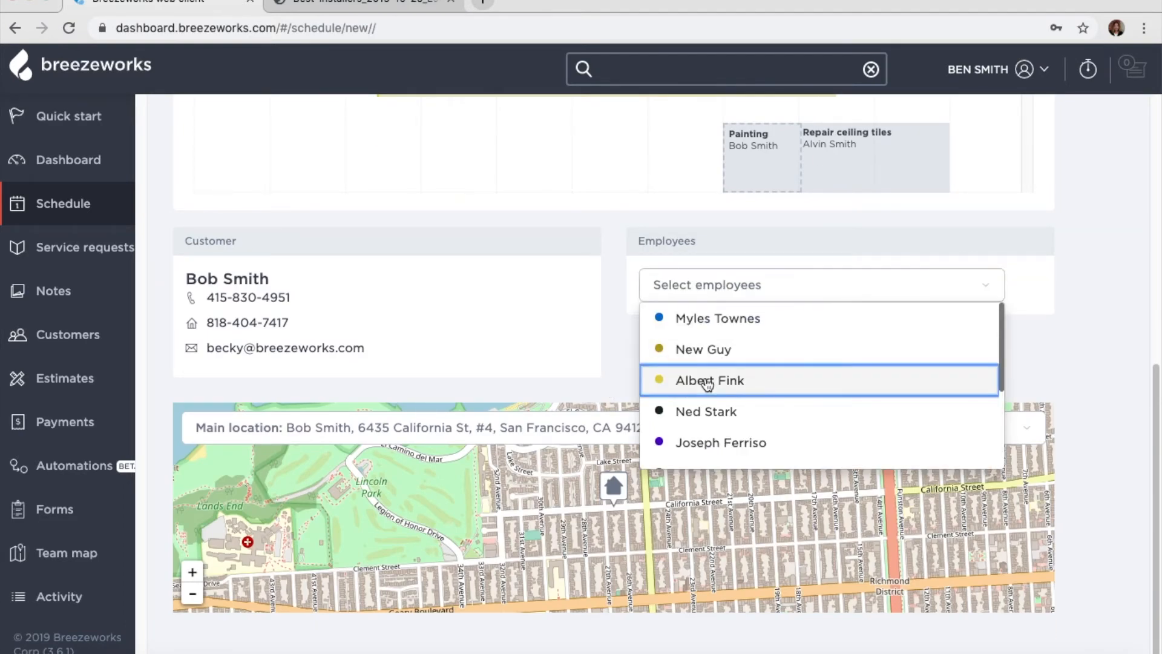
click(624, 177)
scroll(635, 195, up, 3)
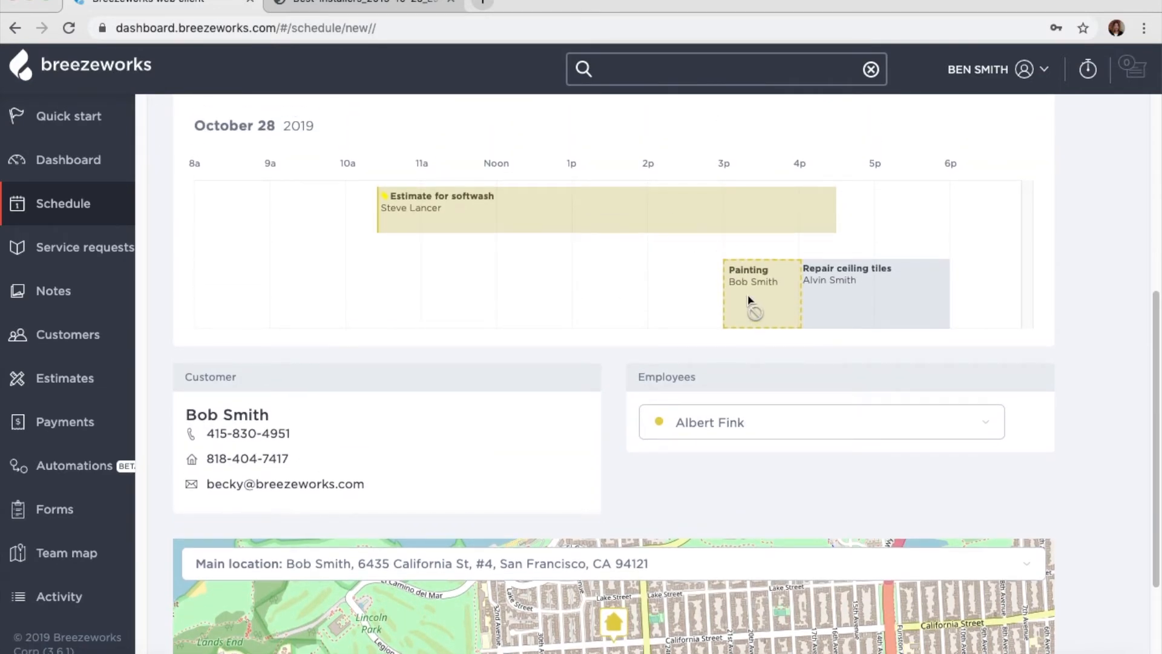
scroll(748, 299, up, 2)
scroll(641, 190, up, 2)
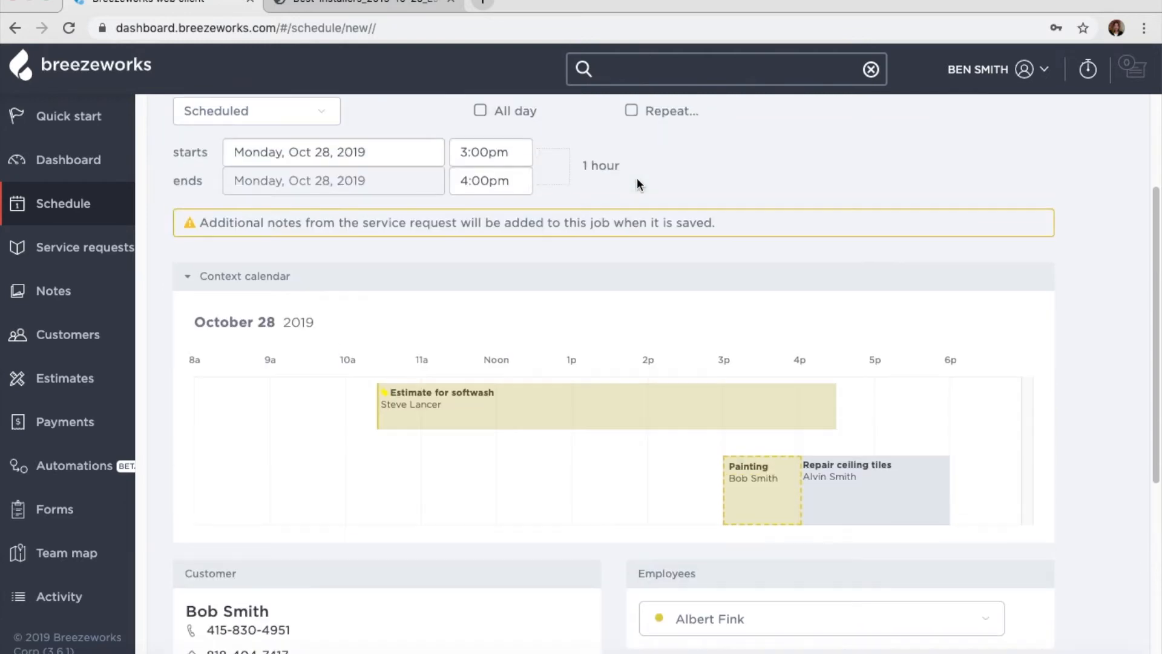
- Retime the Oct 28 Painting job to 7:30–10:00 AM and save it to the schedule
click(503, 190)
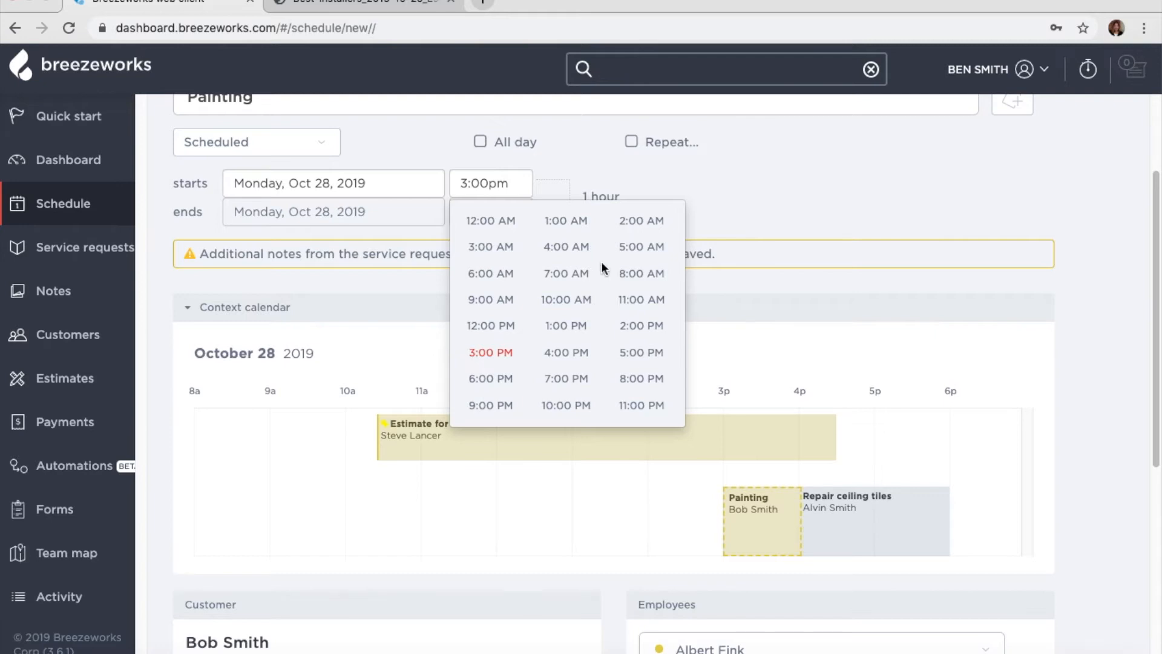
click(589, 277)
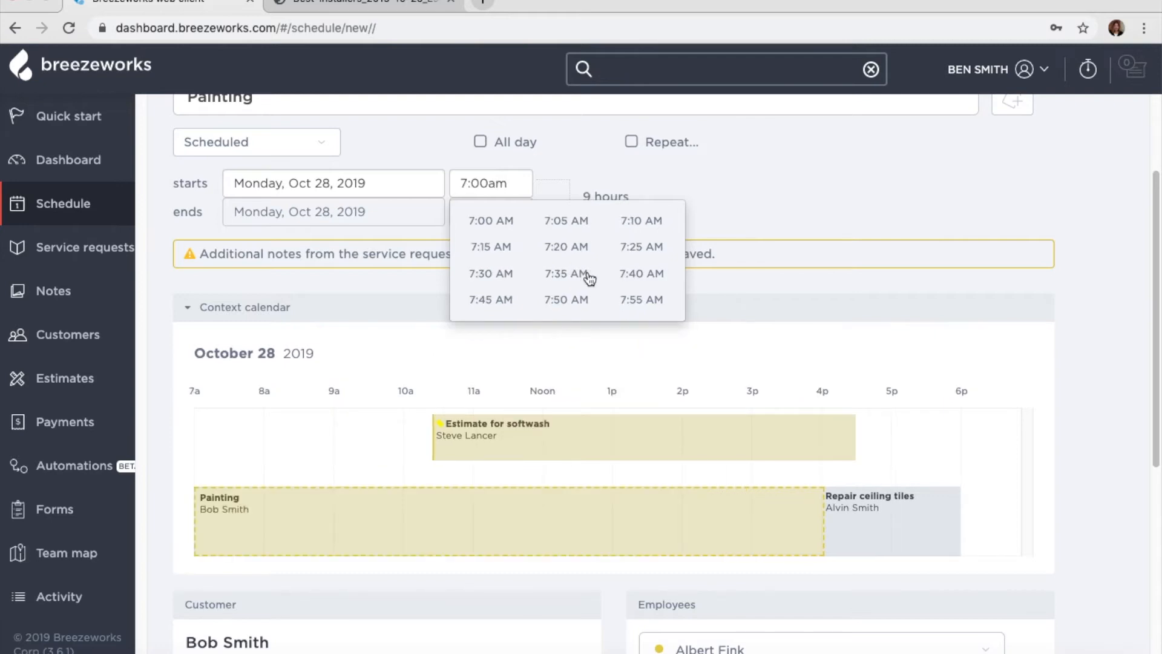
click(491, 273)
click(489, 215)
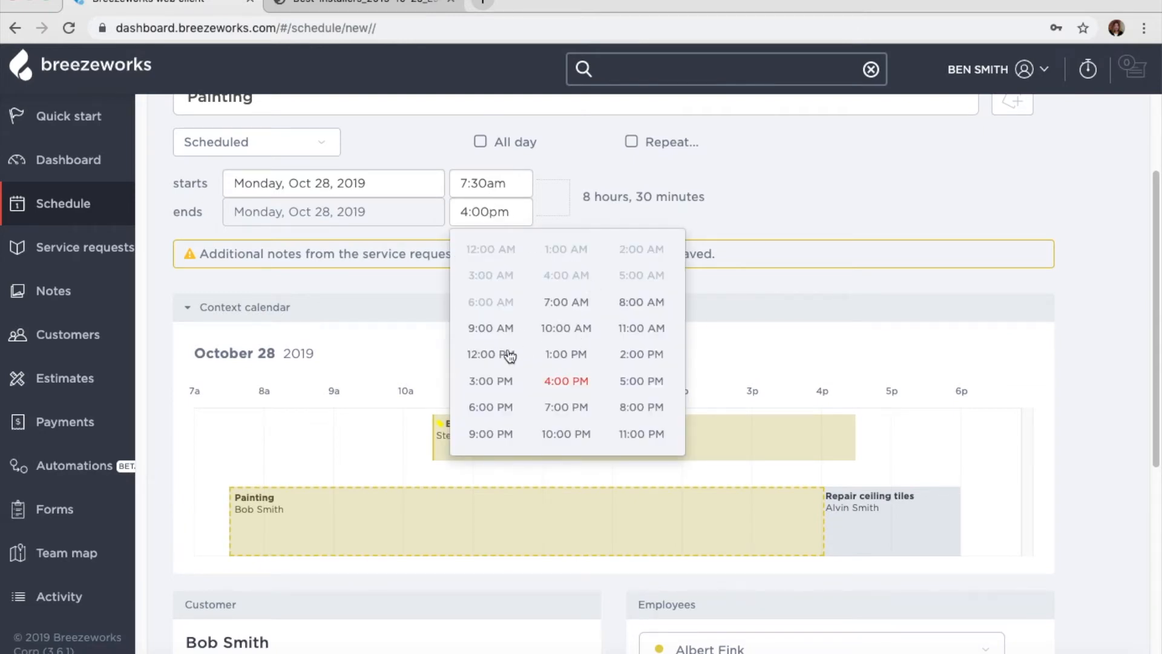
click(557, 325)
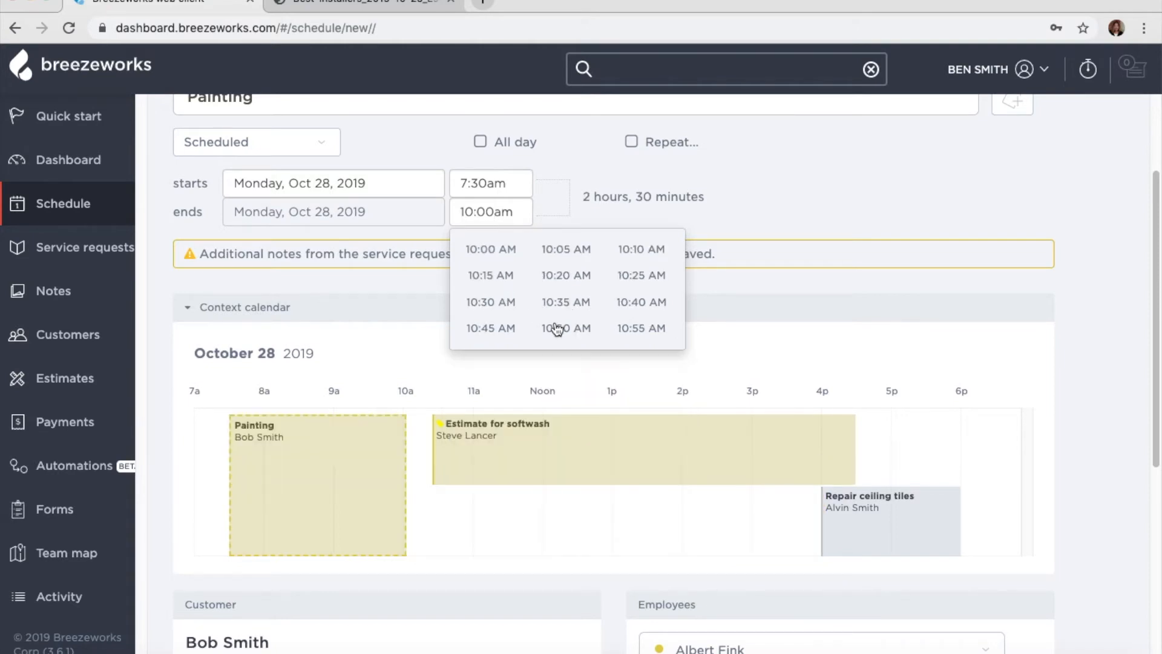
scroll(620, 536, down, 4)
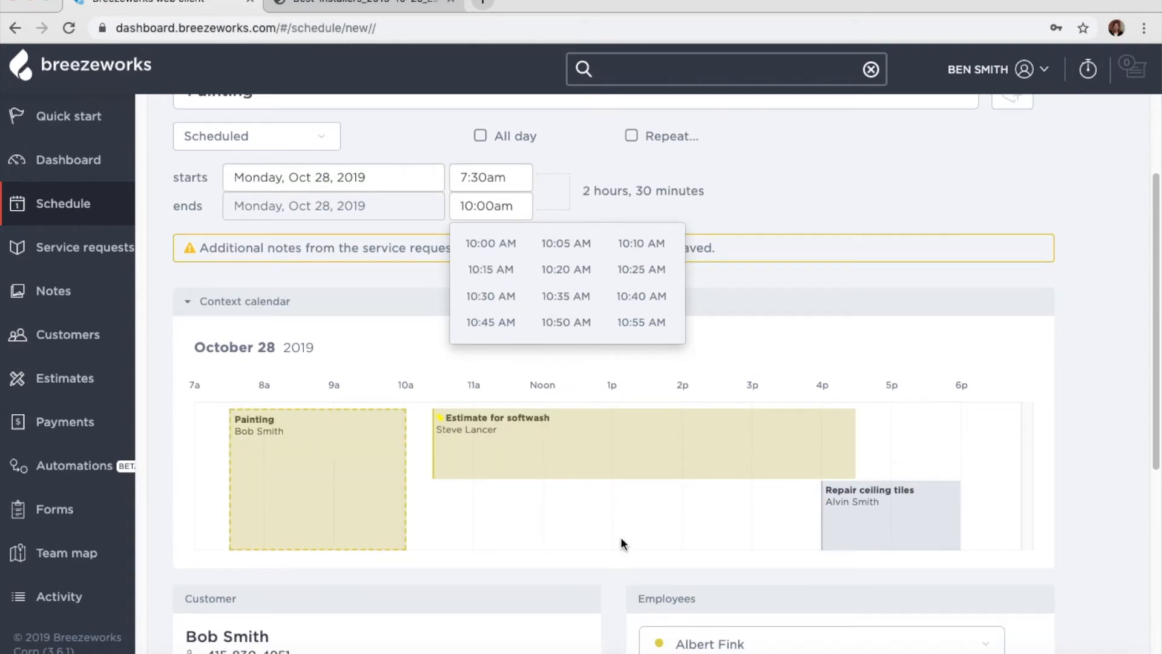
scroll(619, 536, up, 6)
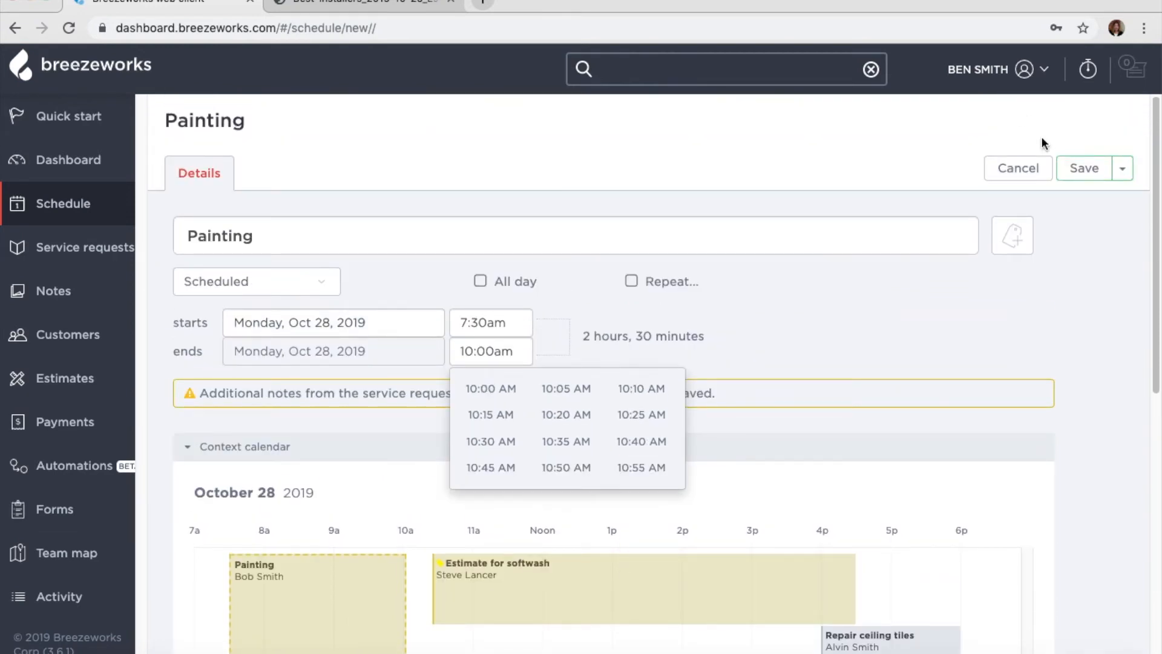
click(1080, 174)
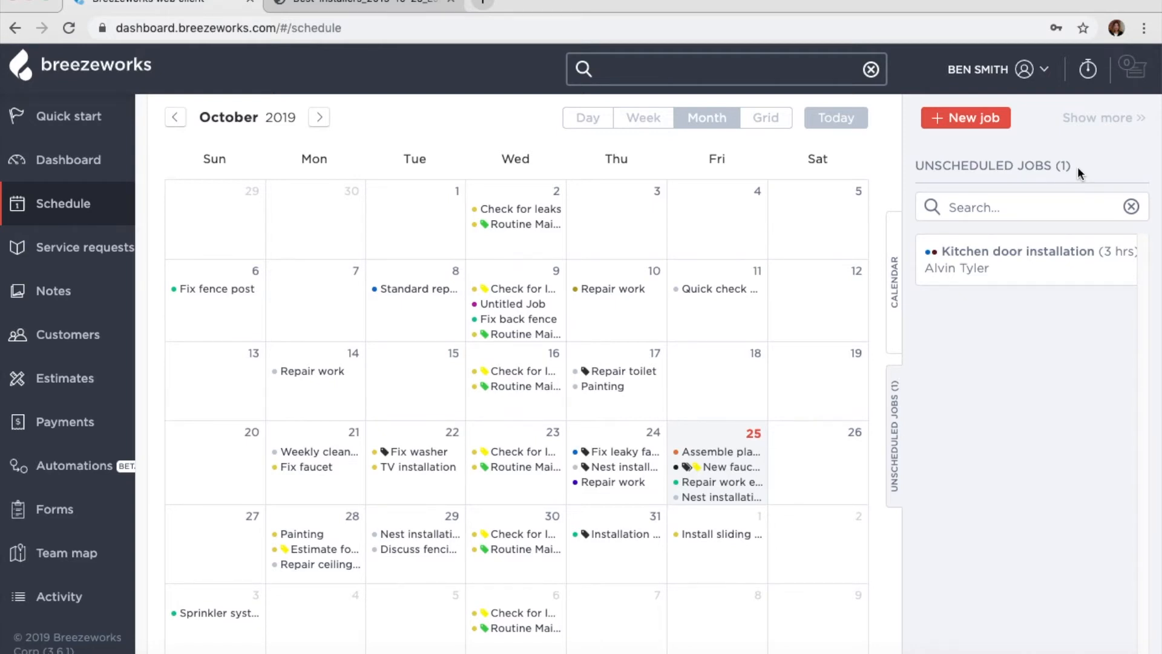
- Go to Account > Settings > Service requests and browse the request links list
click(1027, 70)
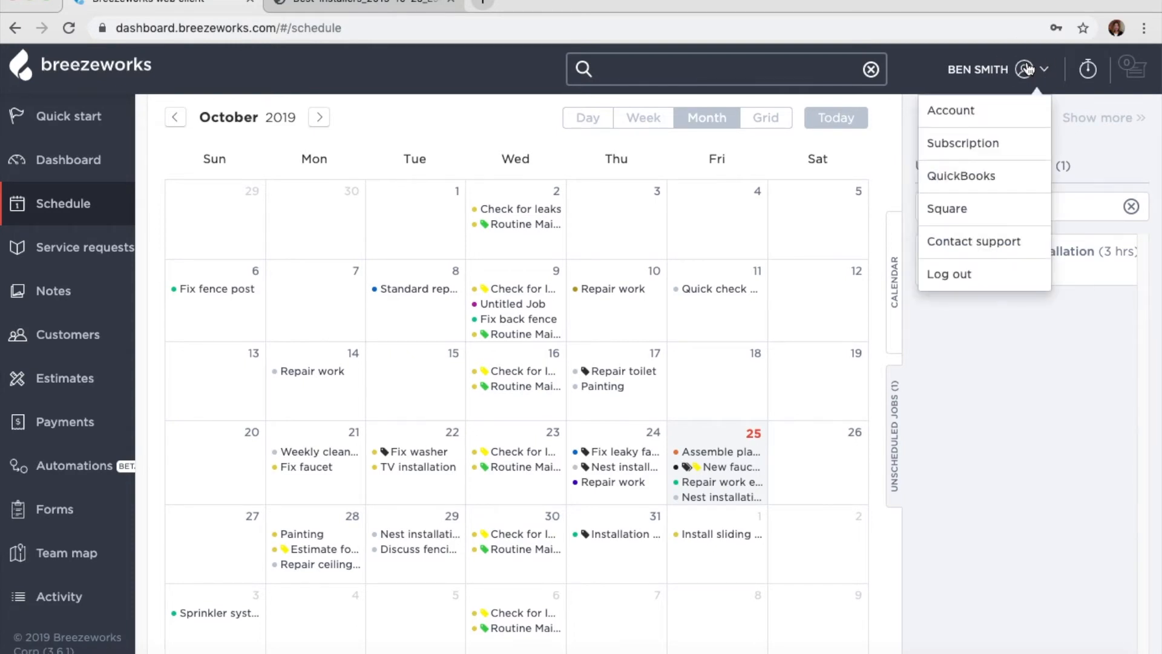
click(1006, 113)
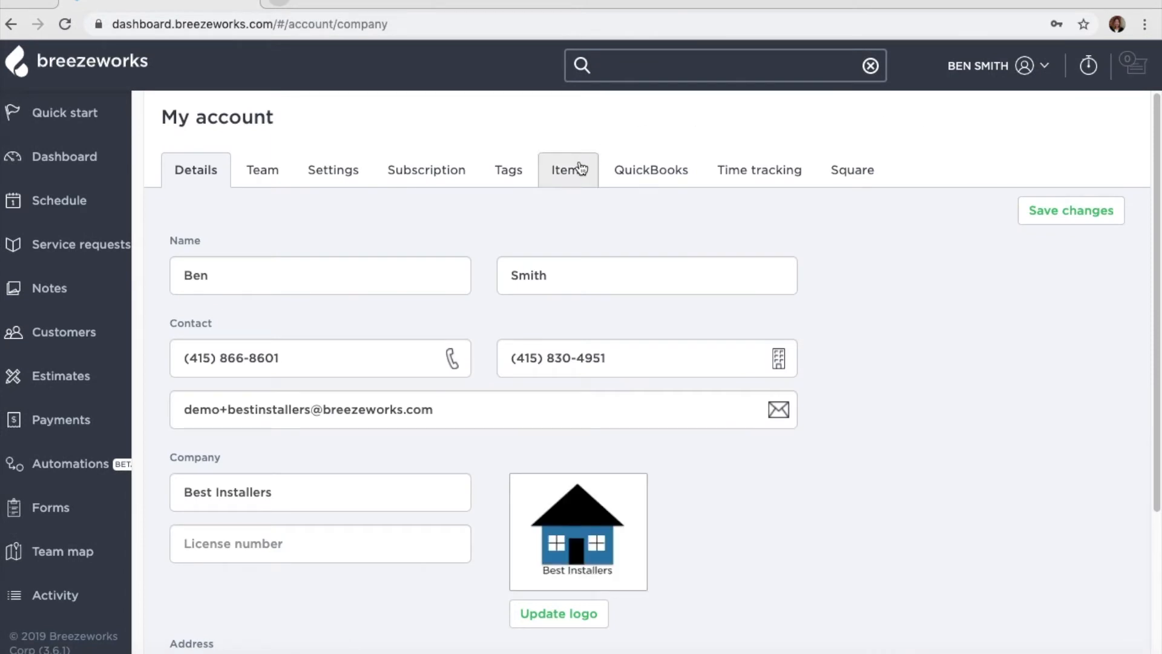
click(338, 174)
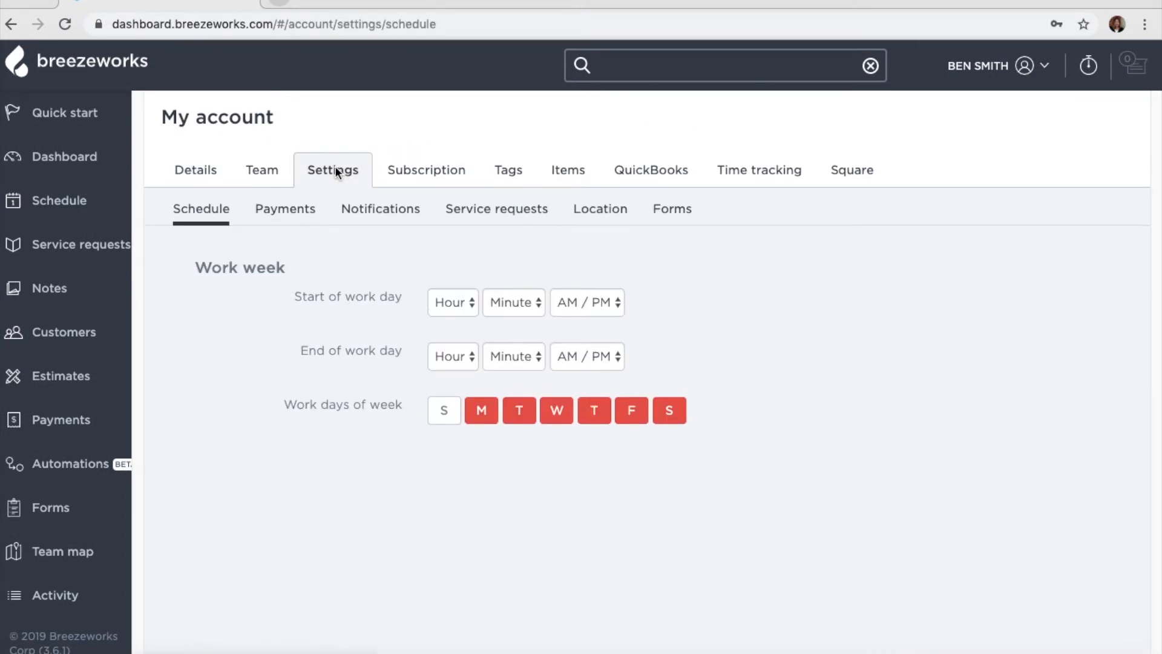
click(513, 212)
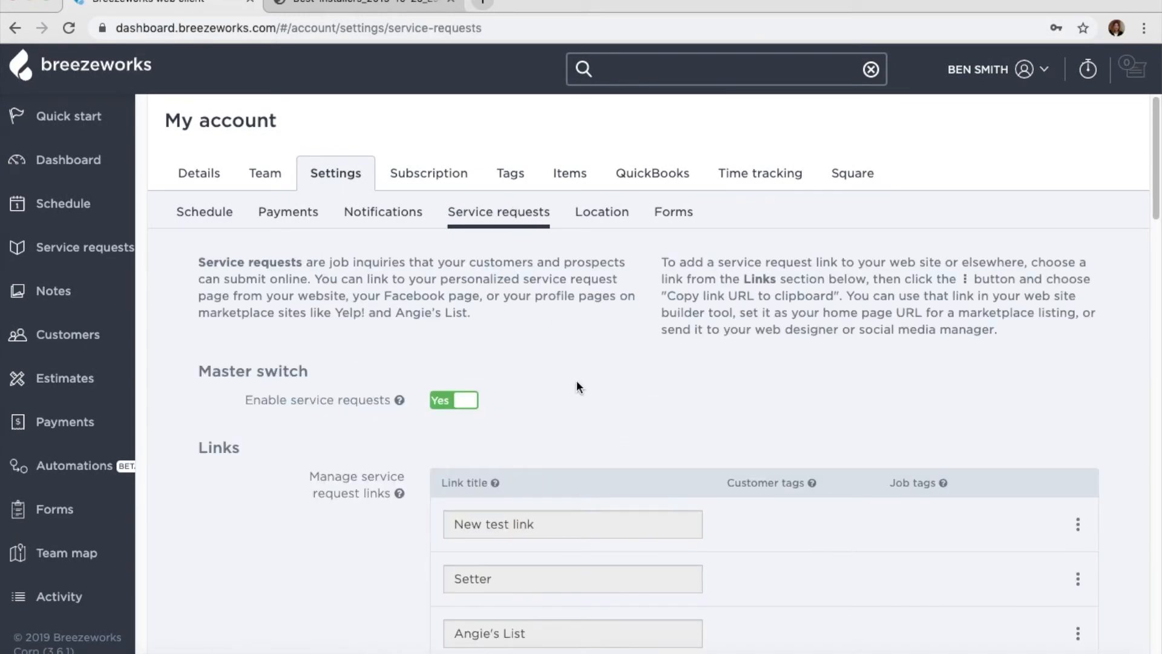
scroll(577, 383, down, 10)
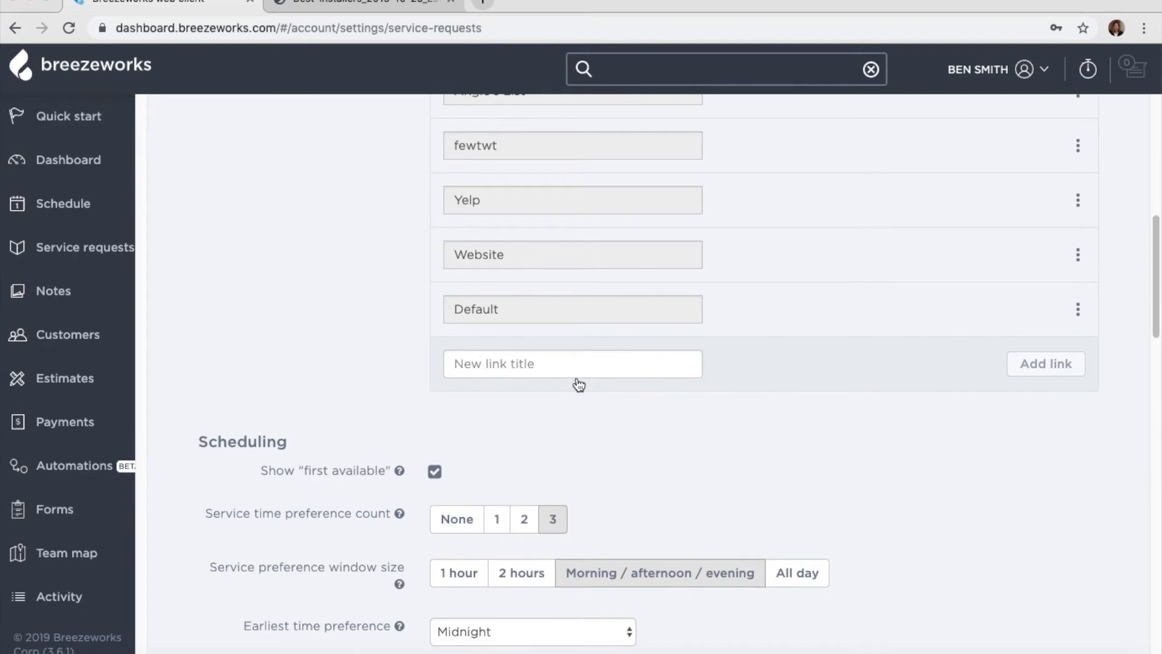
scroll(578, 383, down, 10)
scroll(576, 376, down, 10)
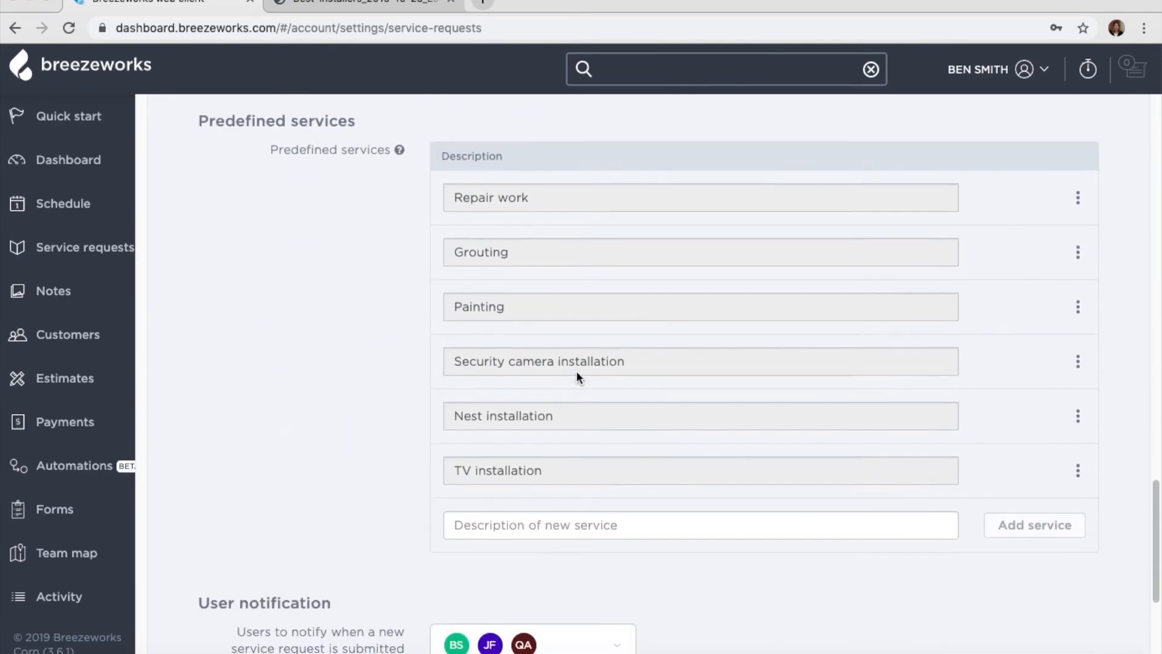
scroll(577, 376, down, 5)
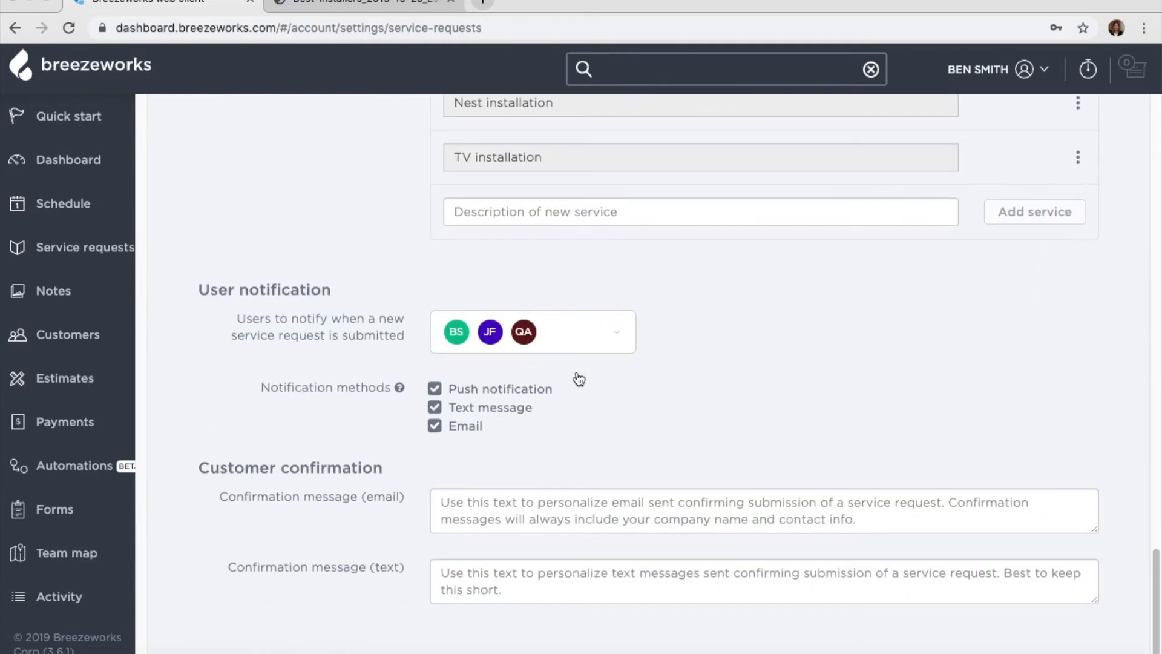
scroll(578, 375, up, 20)
scroll(577, 372, up, 5)
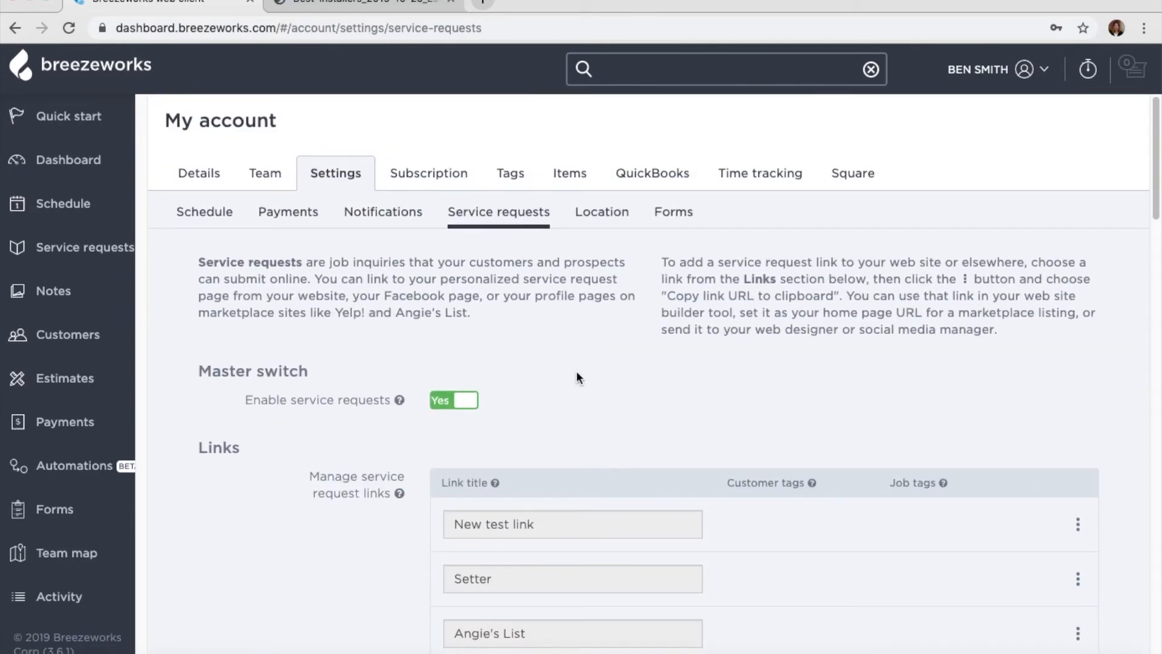
- Copy the Setter link's URL and open its public service request page
click(1078, 579)
scroll(1023, 629, down, 1)
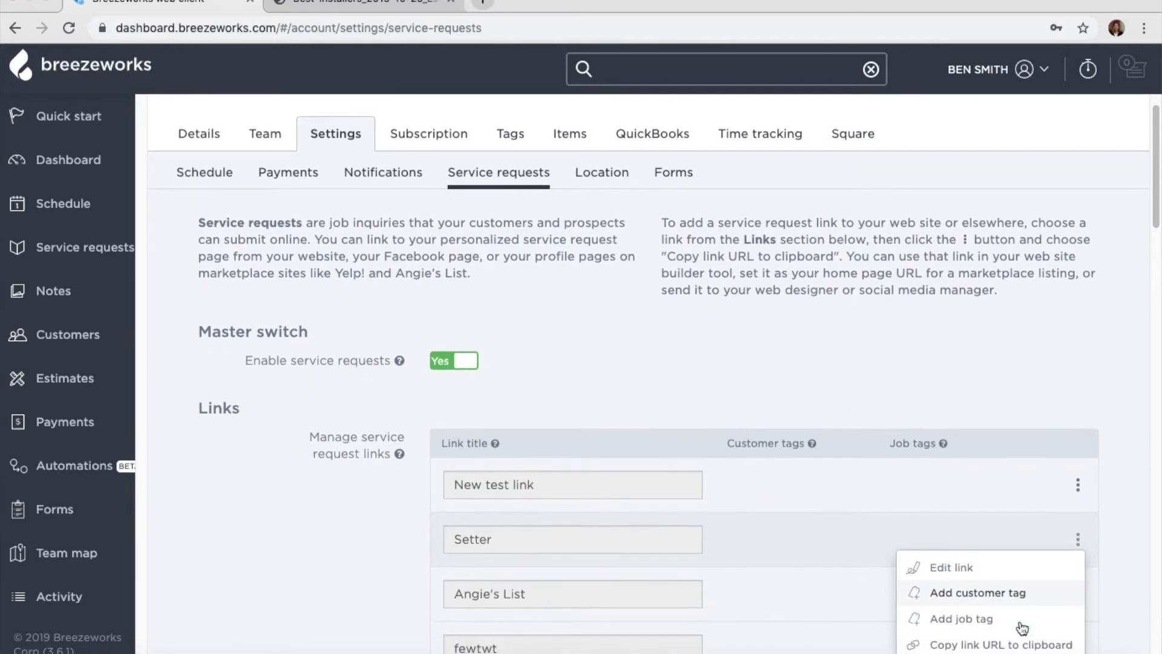
click(1019, 607)
click(1017, 637)
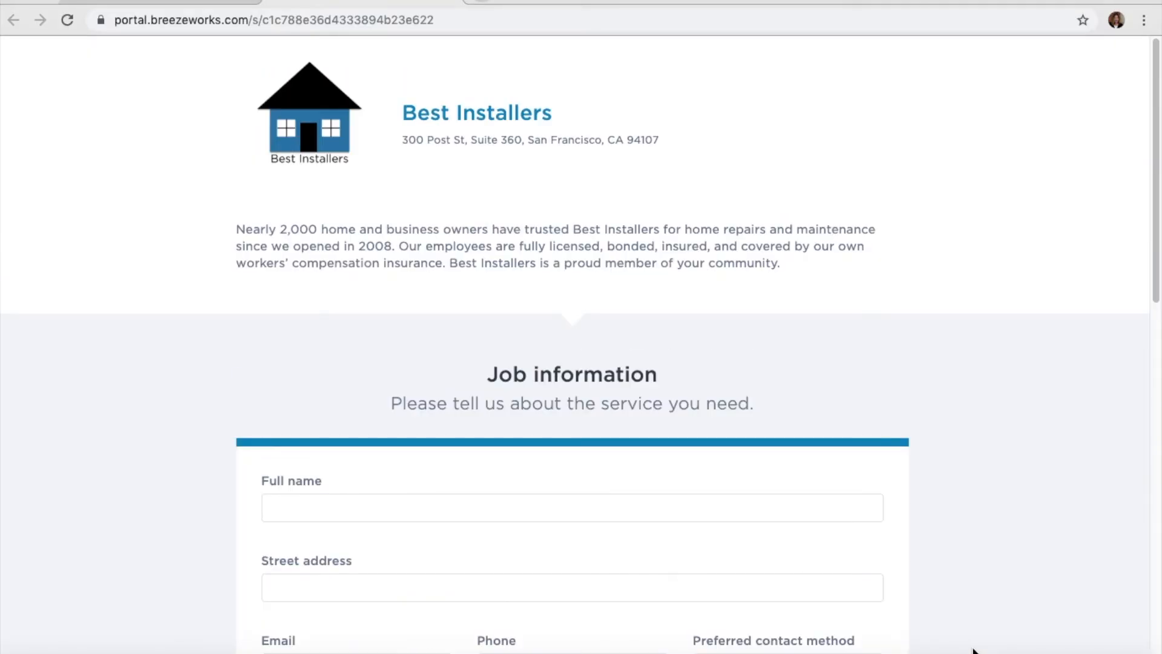
- Scroll through the Setter link's public Job information form, then return to the service request settings
scroll(959, 599, down, 3)
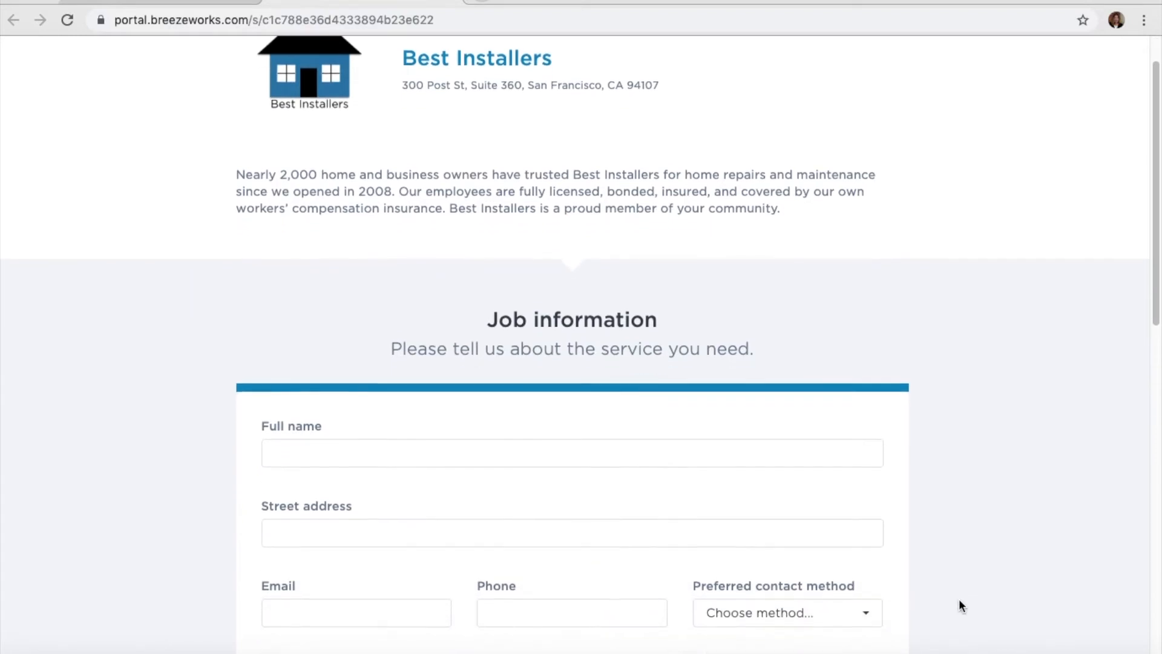
scroll(959, 599, down, 5)
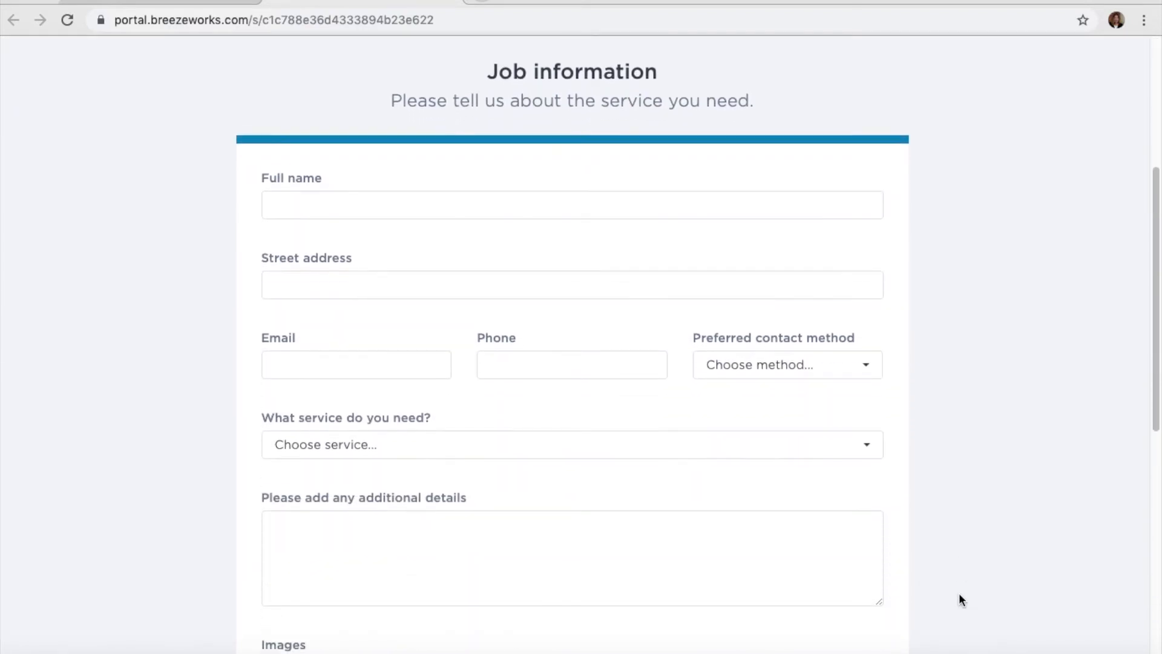
scroll(959, 594, down, 7)
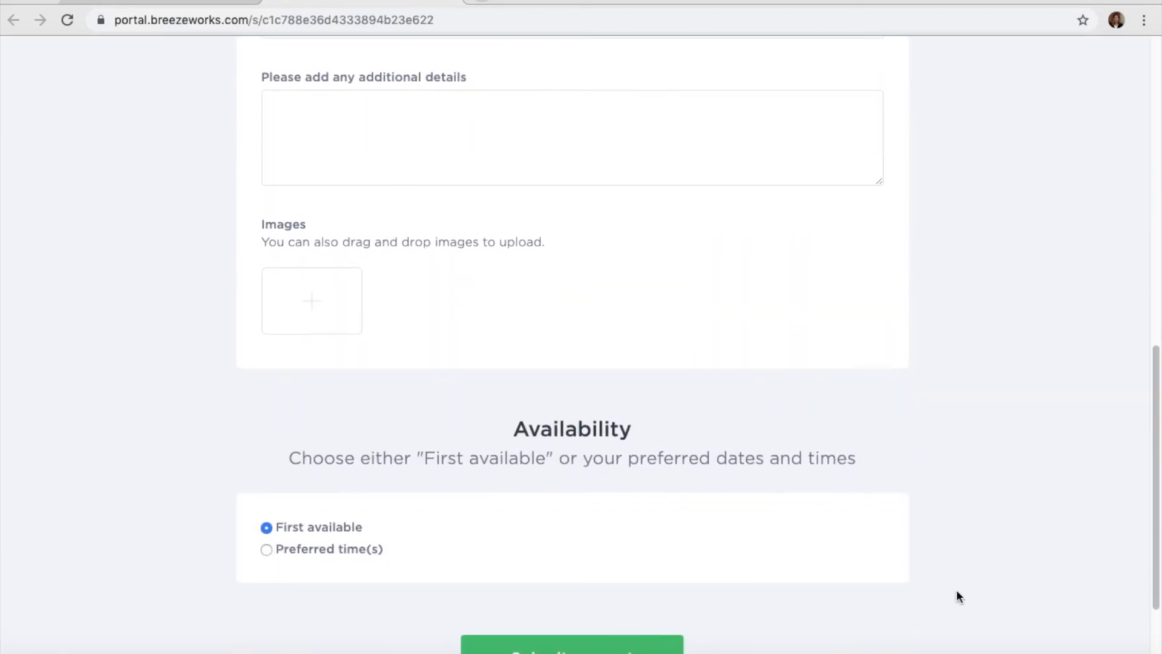
scroll(956, 590, down, 2)
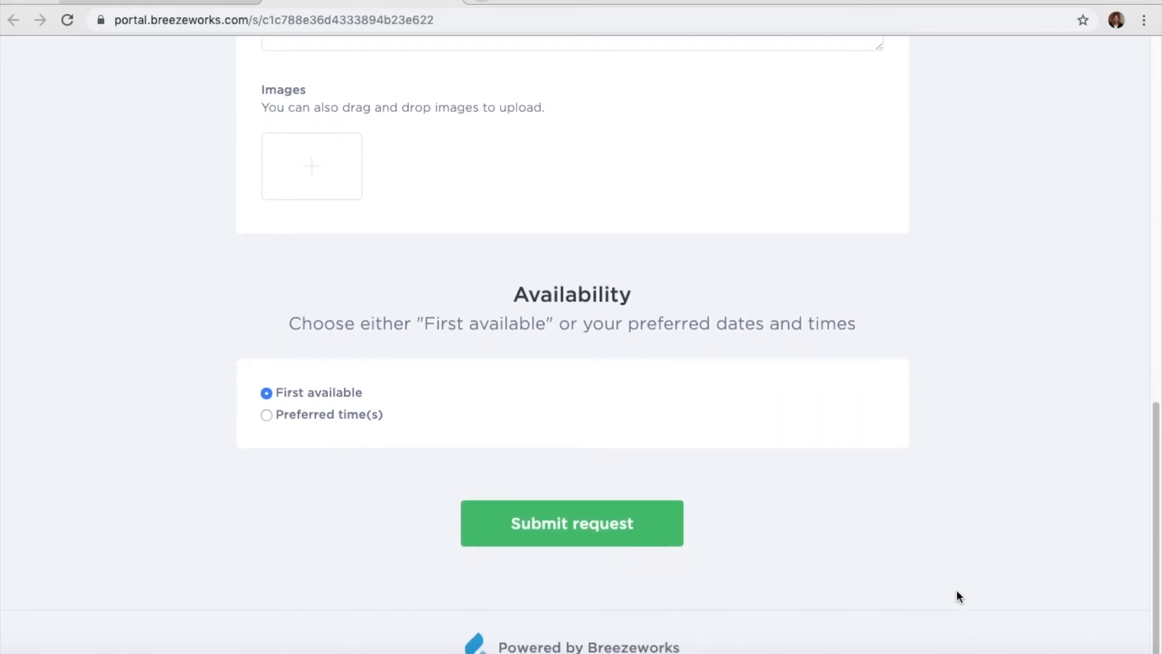
scroll(956, 592, up, 5)
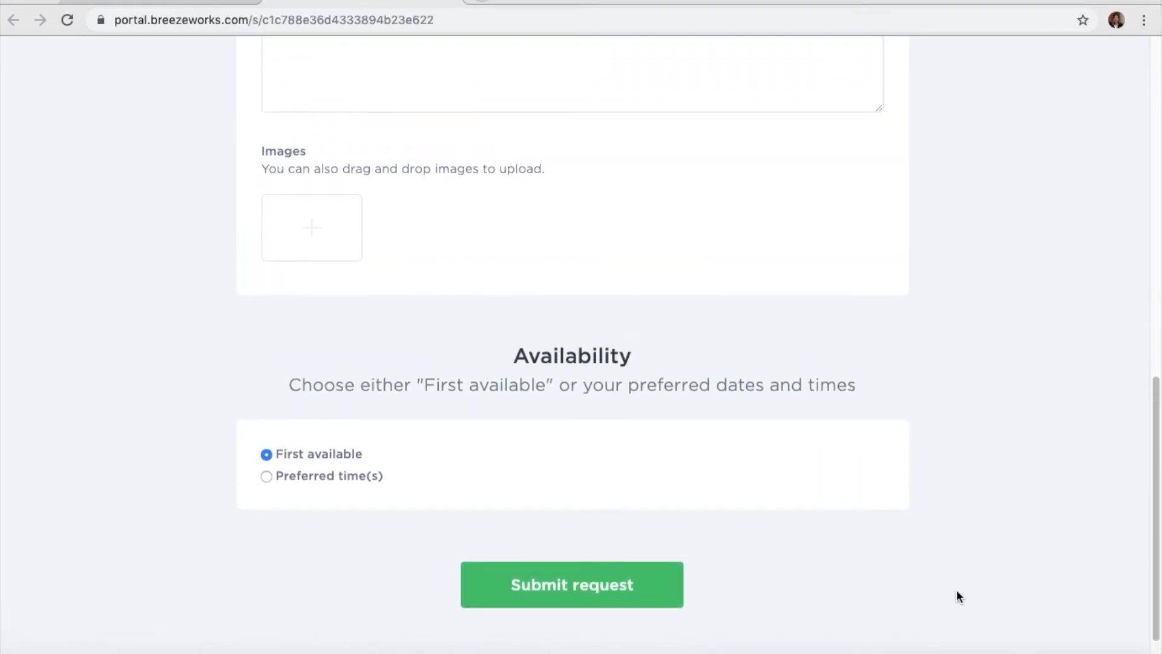
scroll(956, 591, up, 5)
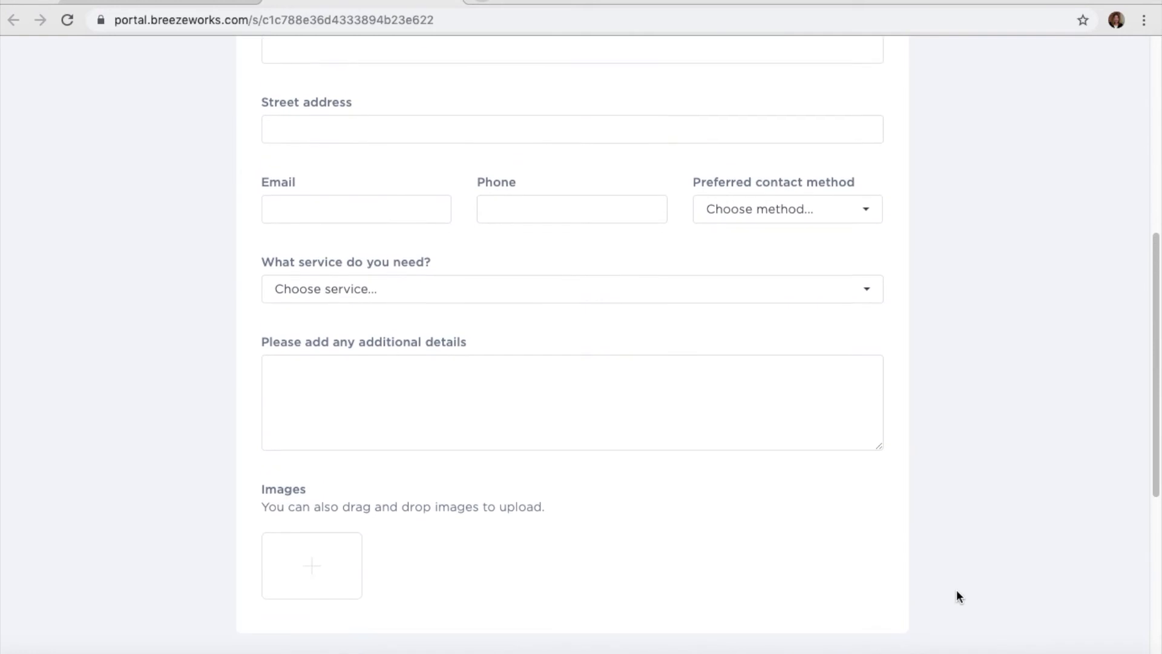
scroll(956, 591, up, 5)
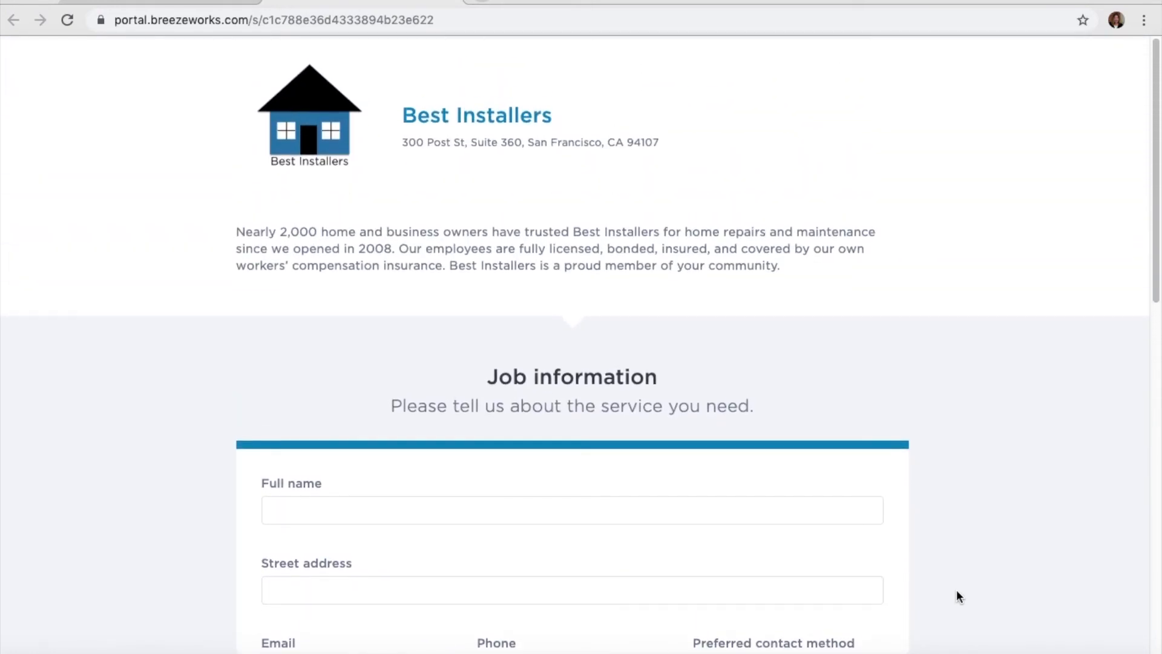
click(188, 1)
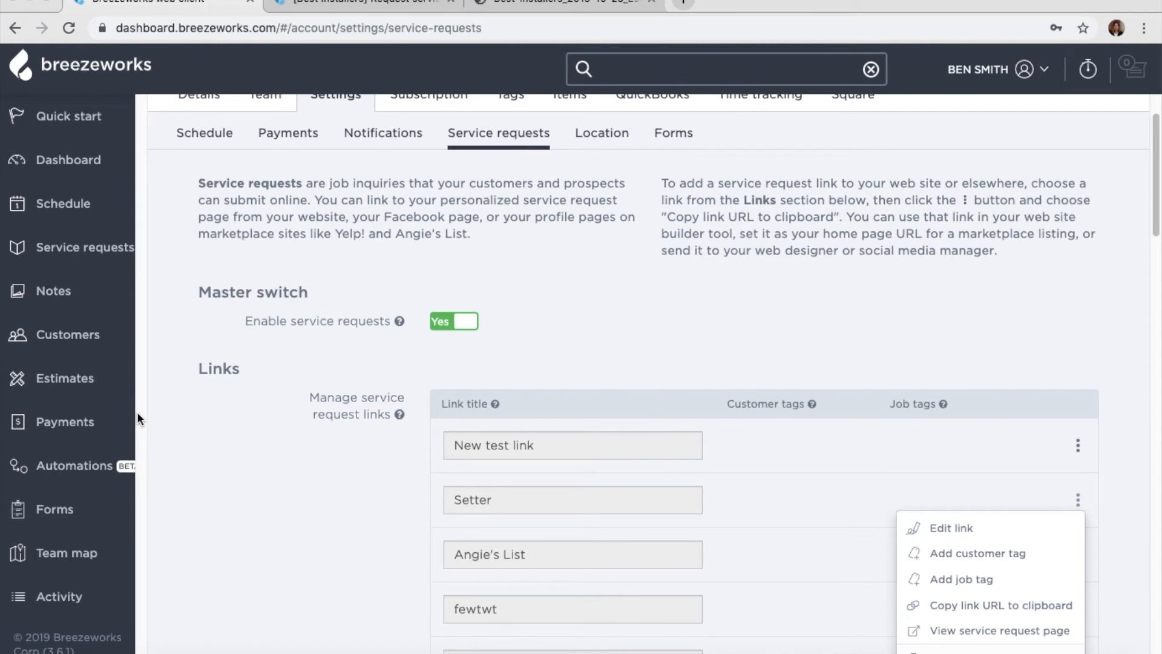
- Go to the Automations list with Unpaid invoices, Winter Promotion and Facebook marketing email
scroll(144, 419, up, 2)
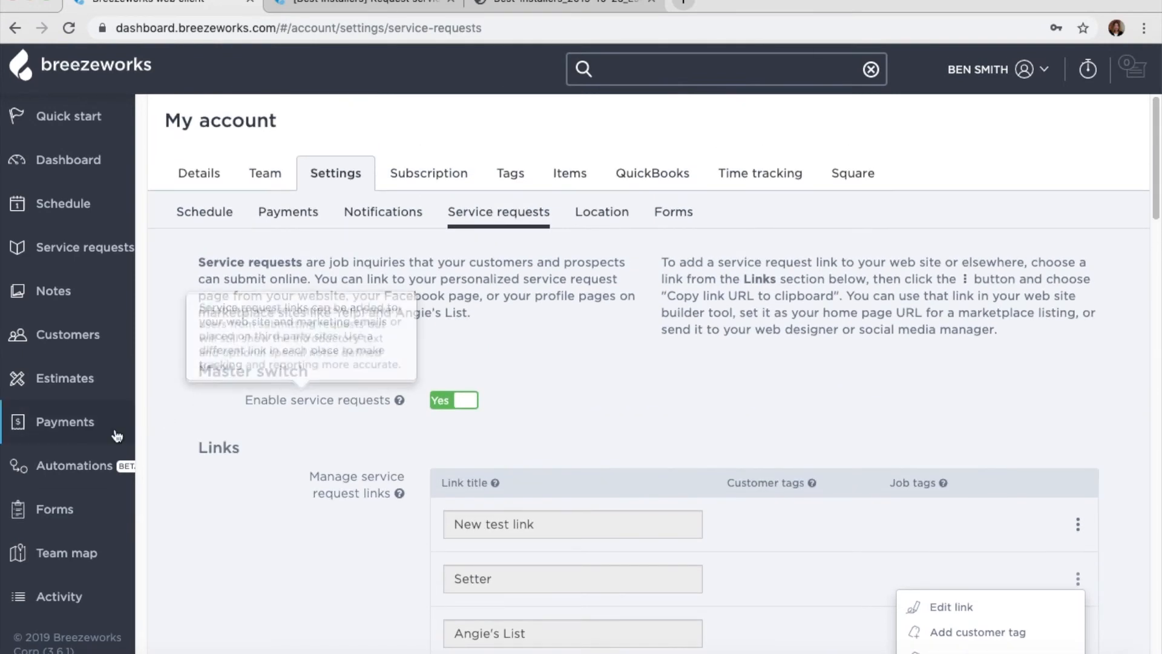
click(98, 463)
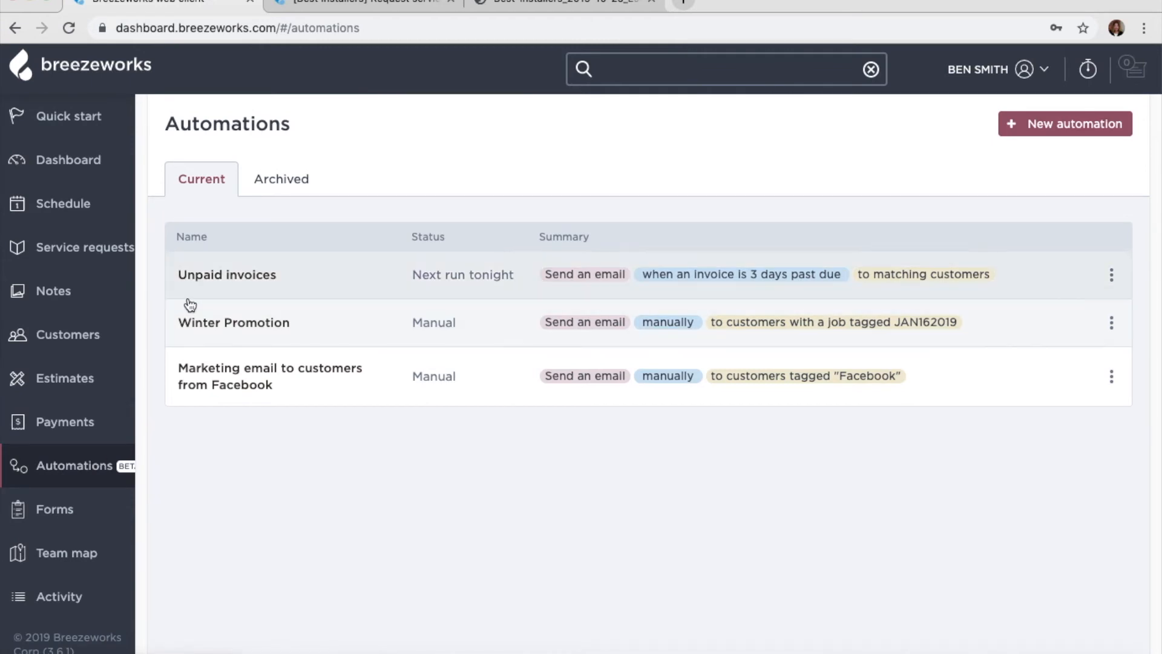
- Open the Winter Promotion automation, review and save its email message, then check the save options
click(209, 325)
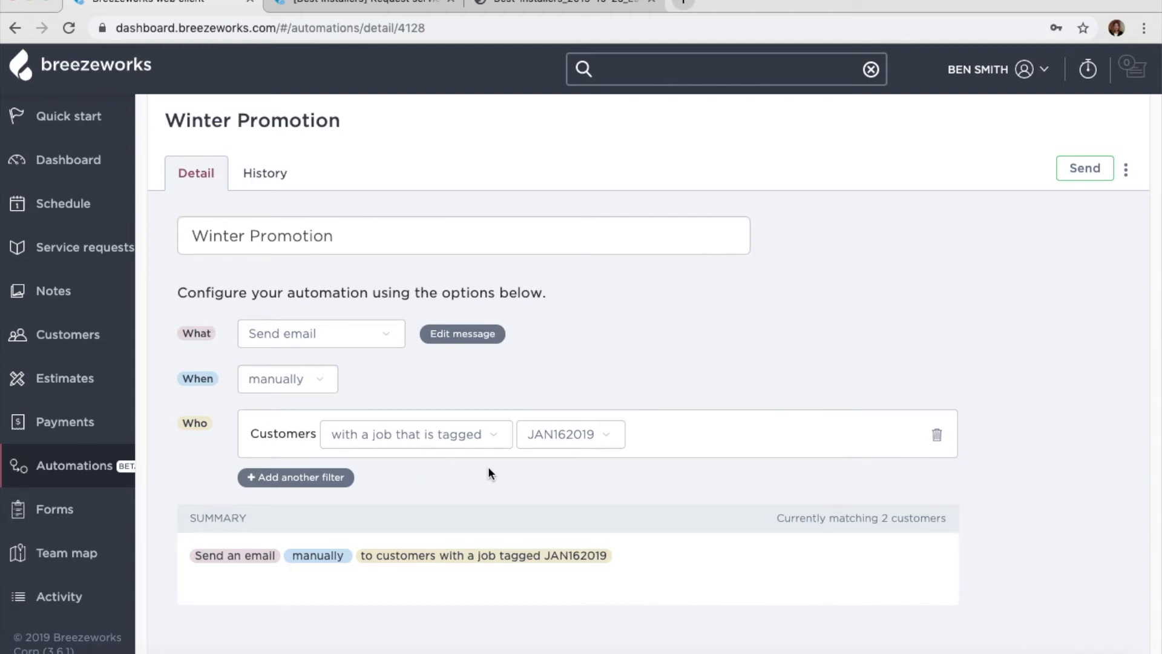
click(449, 333)
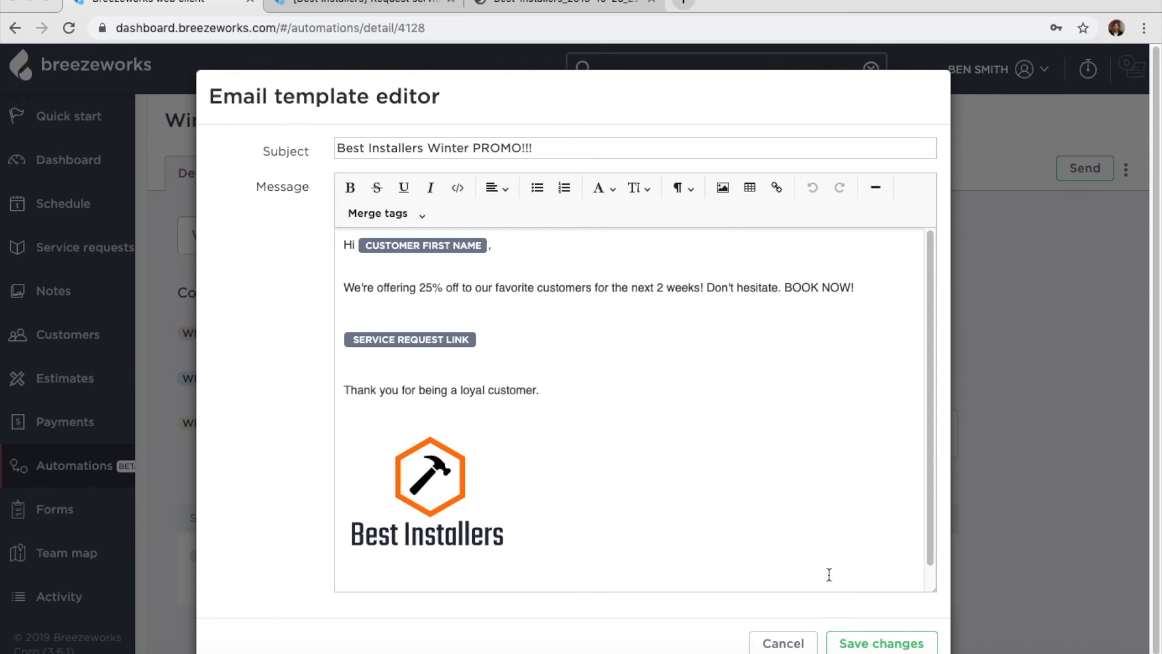
click(855, 644)
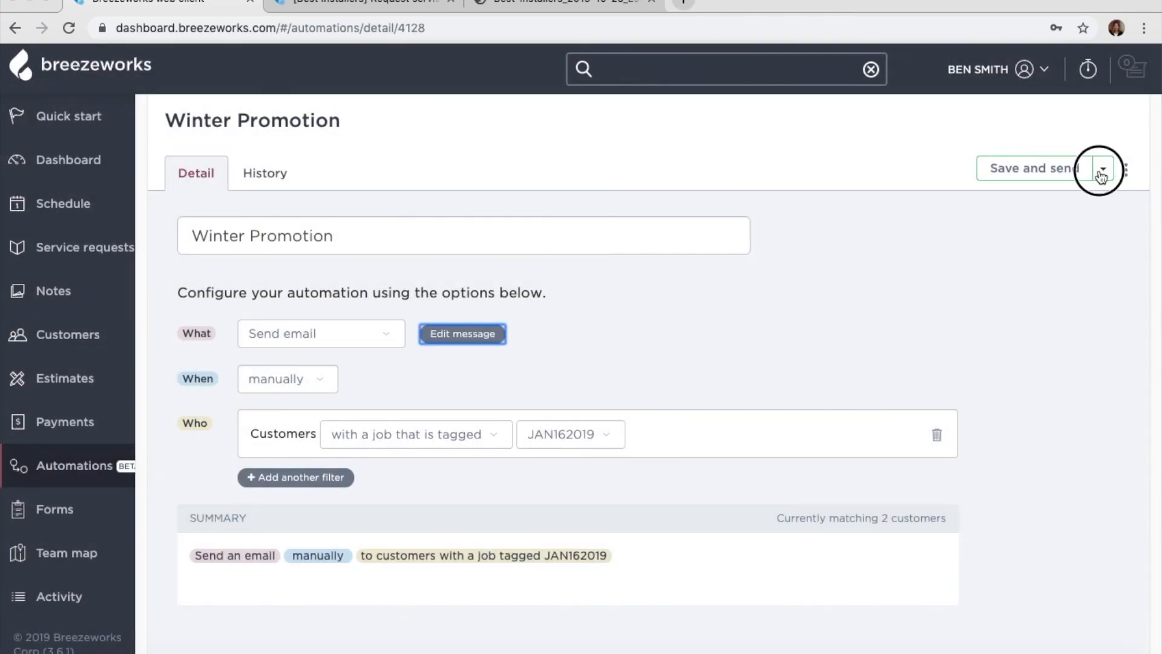
click(1102, 174)
click(1065, 309)
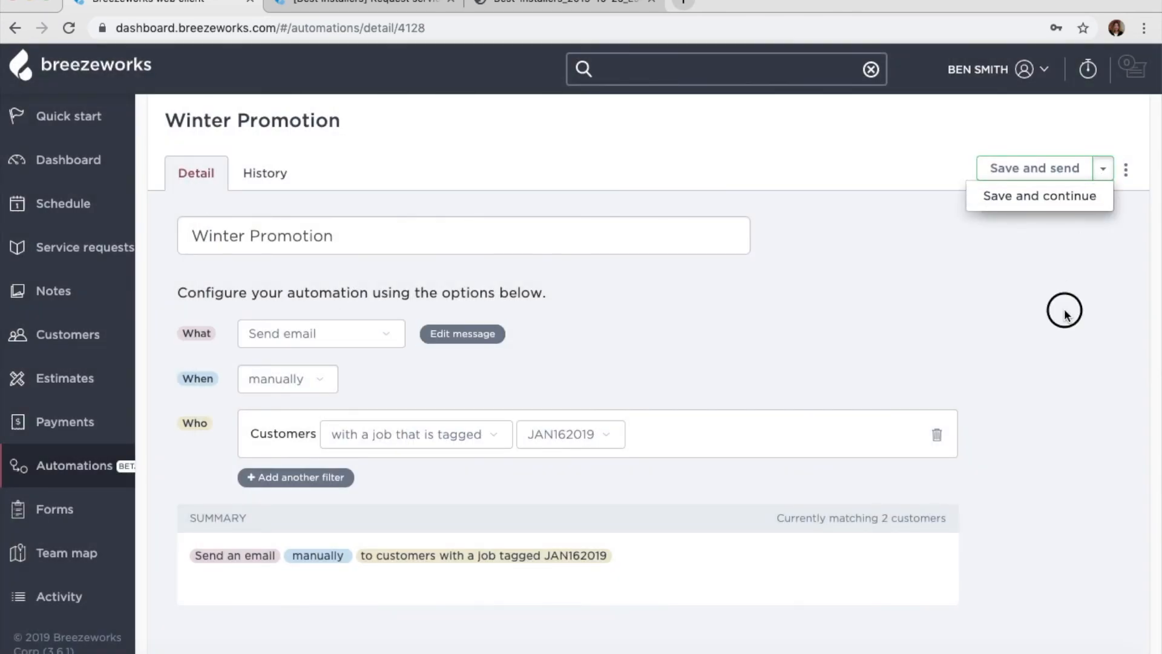
- Preview the 25%-off Winter Promotion email for both matched customers, then close the preview
click(1126, 170)
click(1060, 220)
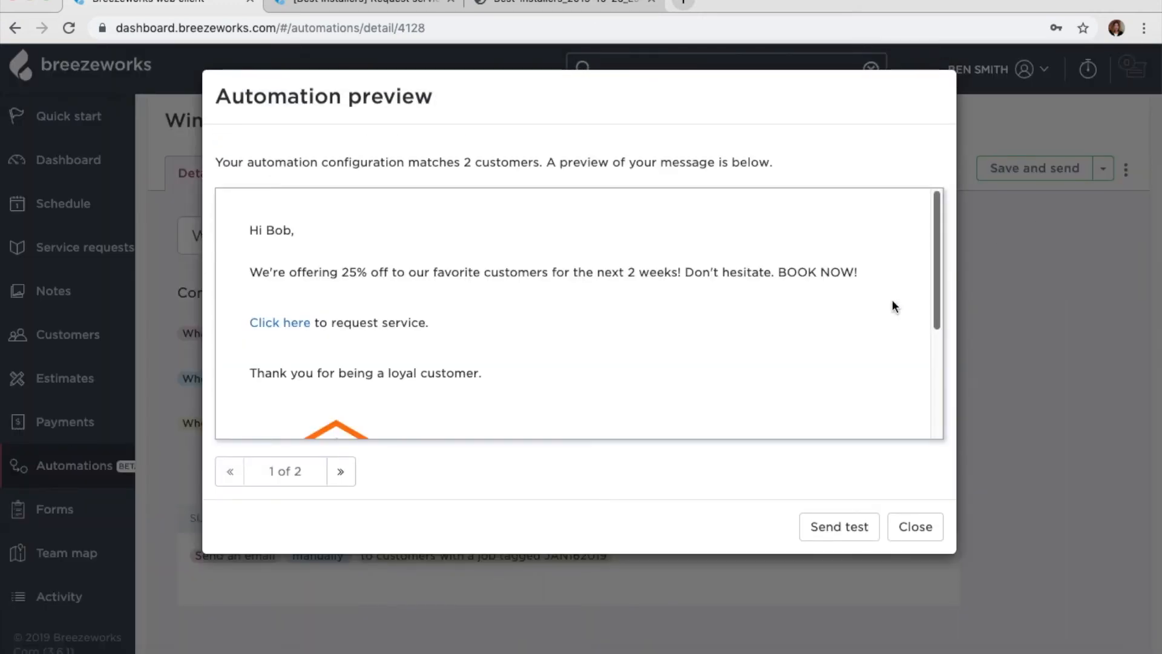
scroll(864, 334, down, 3)
scroll(865, 333, down, 2)
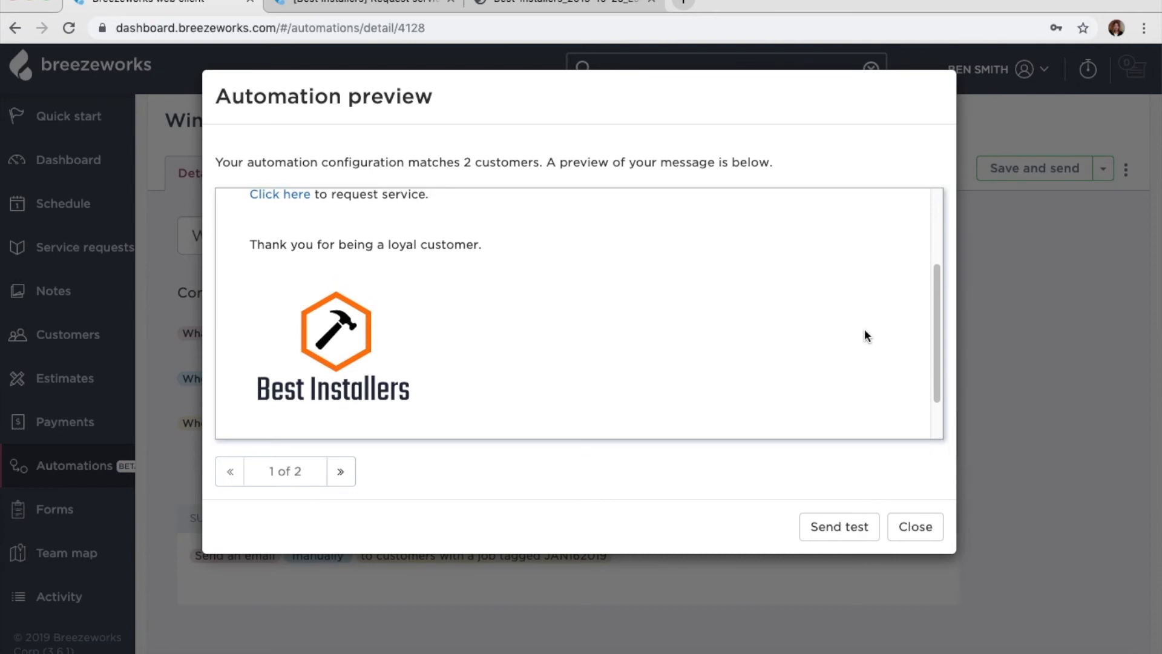
scroll(865, 333, up, 5)
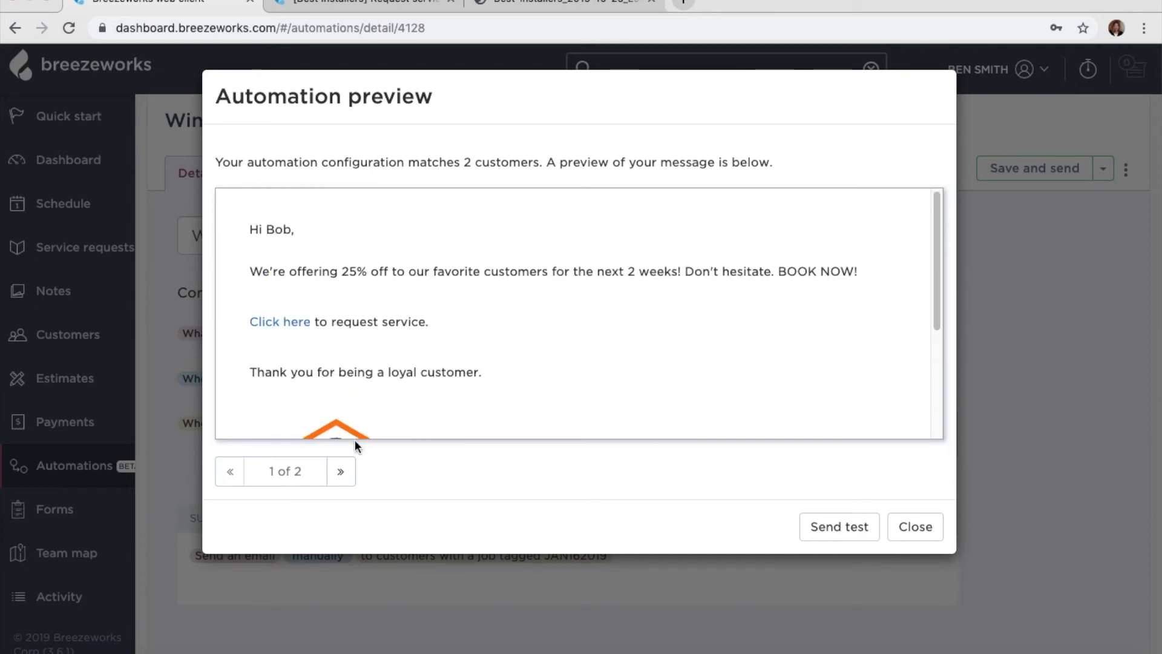
click(341, 471)
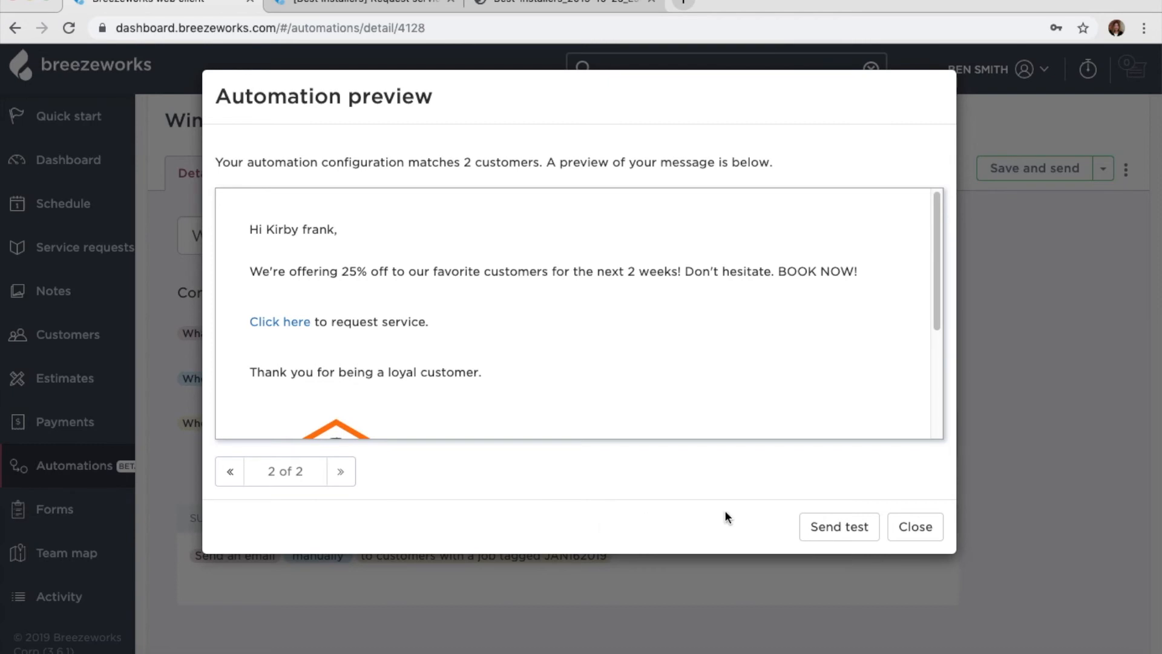
click(906, 536)
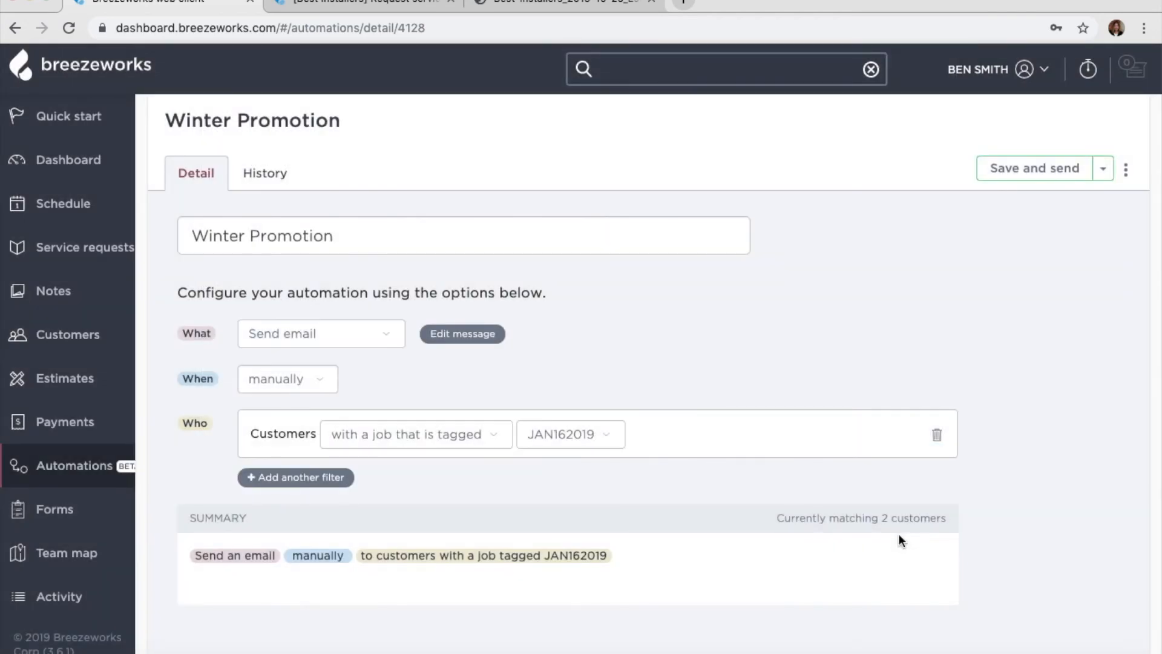
- Review the send-timing and customer filter choices unchanged, then switch to the October 25, 2019 Team map
click(311, 380)
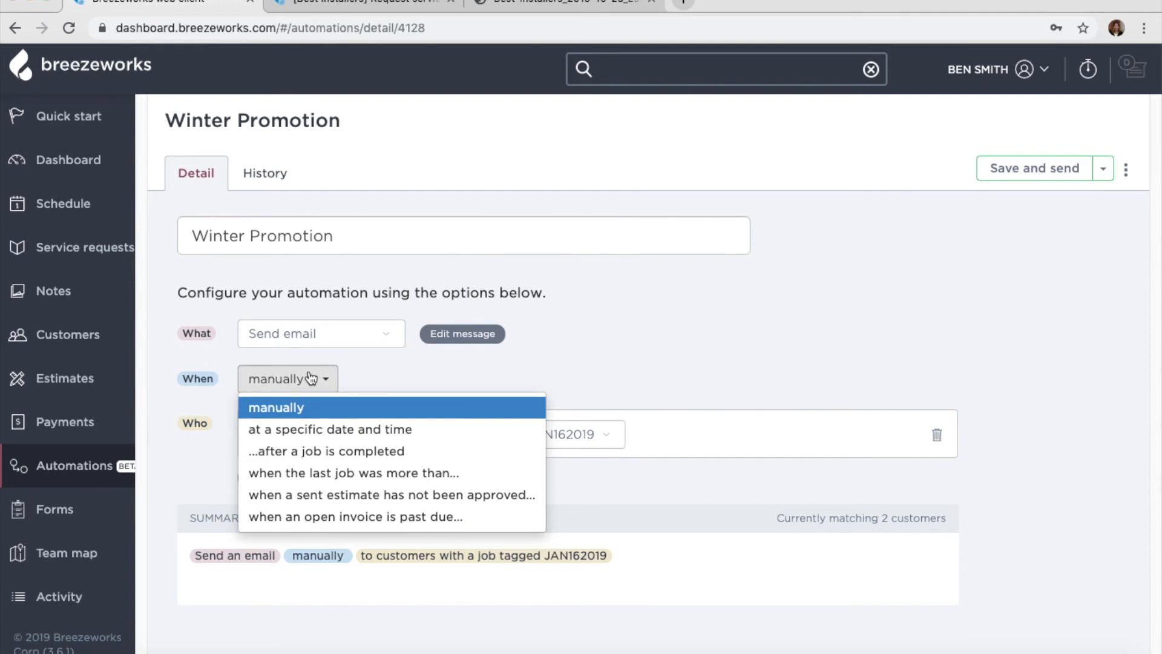
click(389, 381)
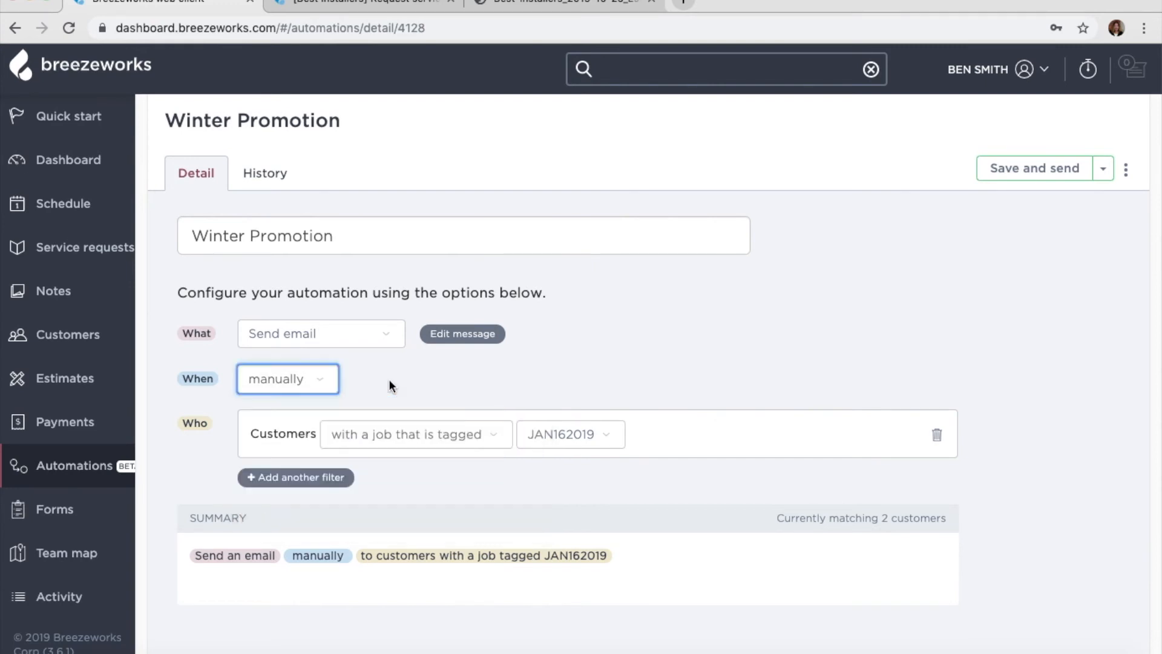
click(482, 442)
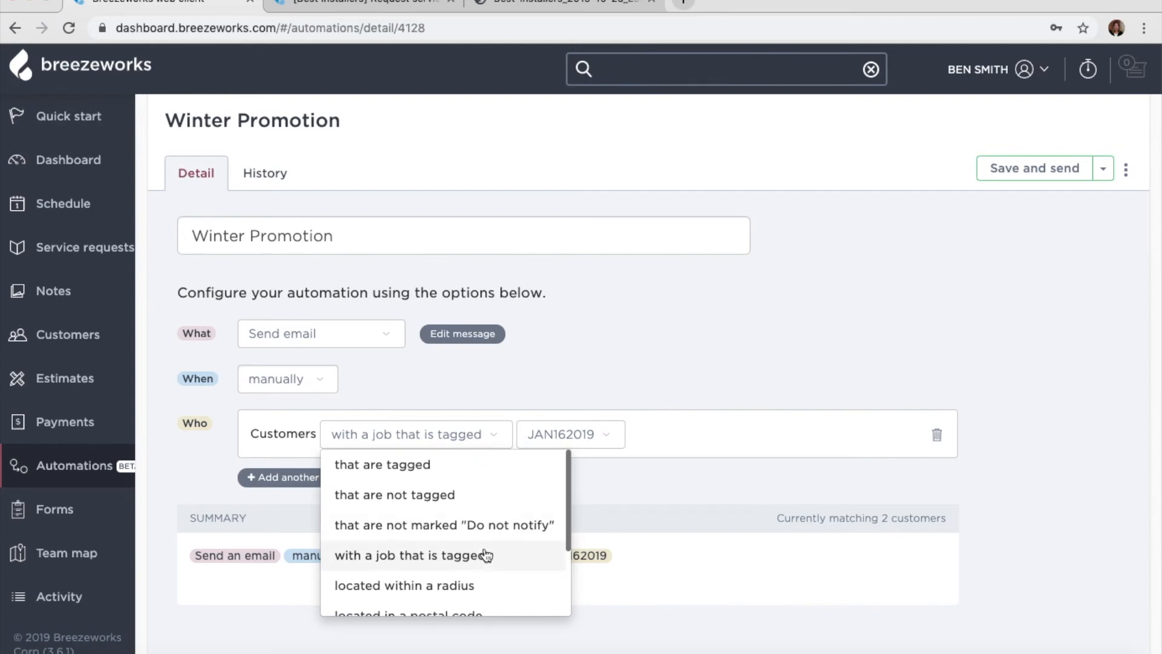
scroll(487, 563, down, 1)
scroll(487, 563, down, 3)
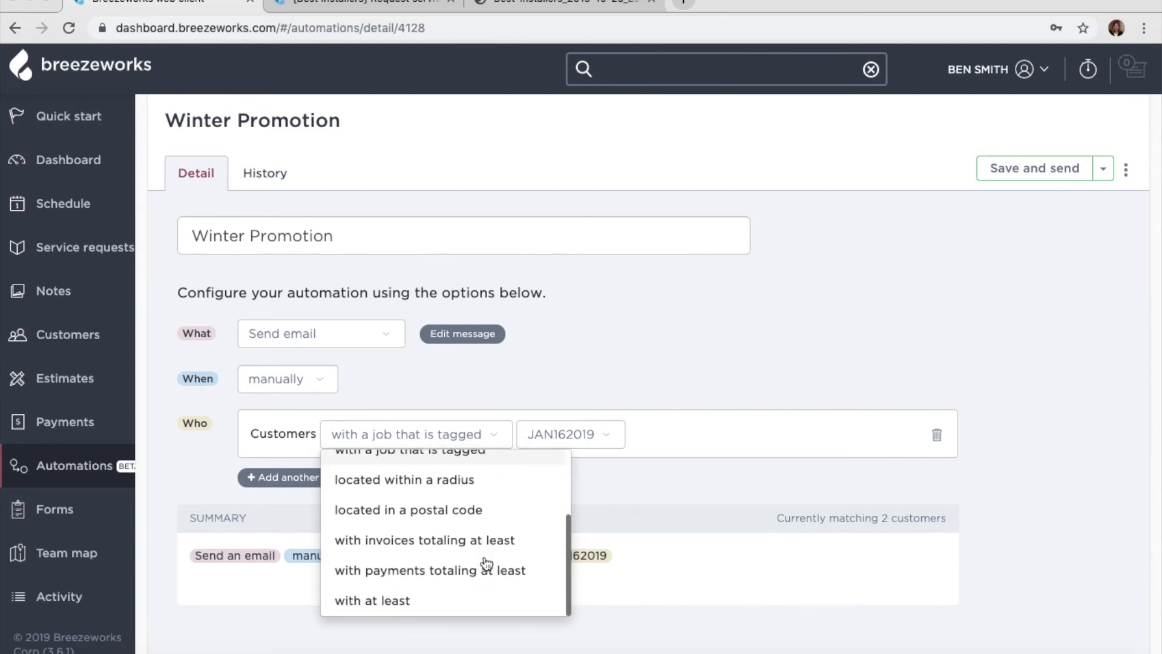
scroll(486, 563, up, 4)
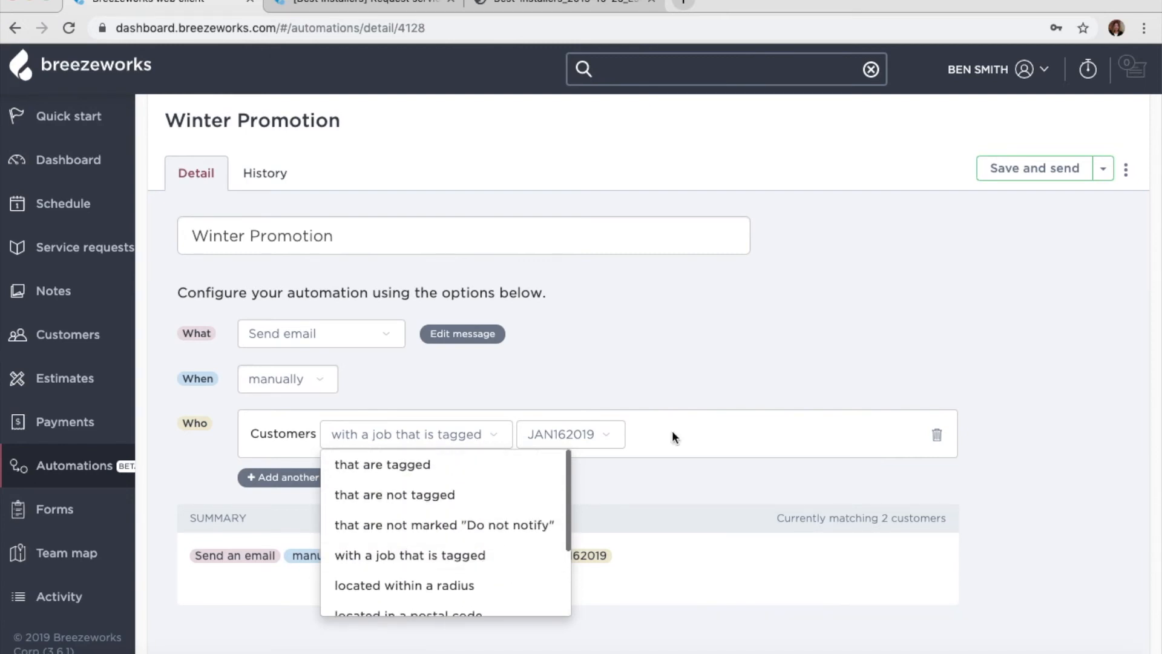
click(752, 343)
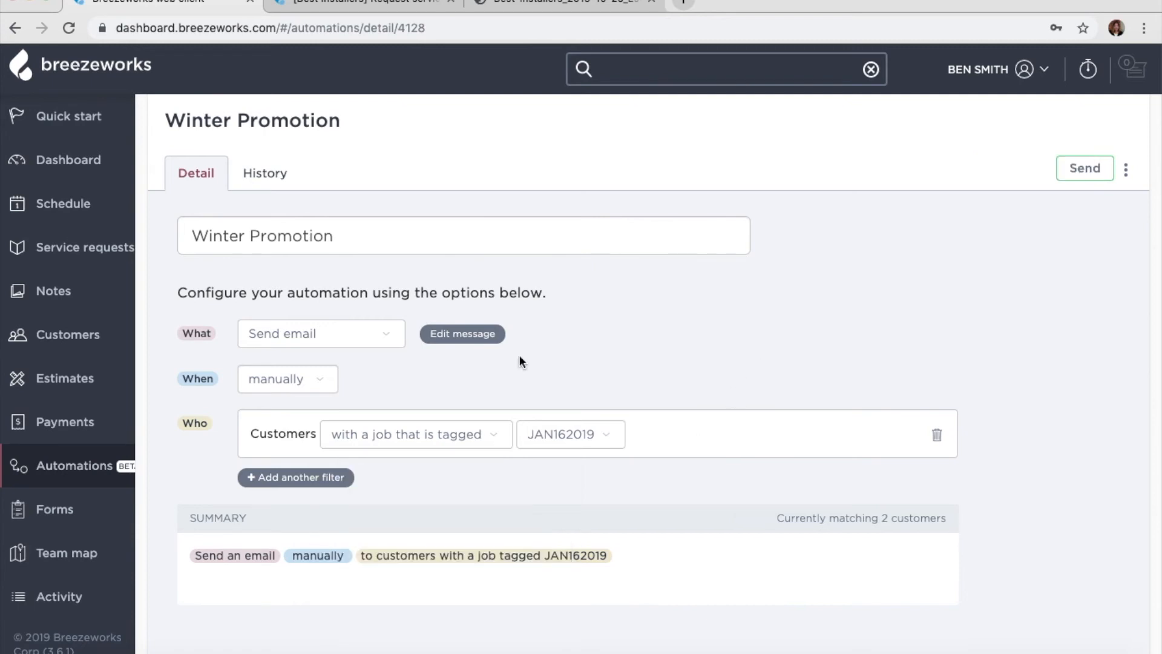
click(93, 543)
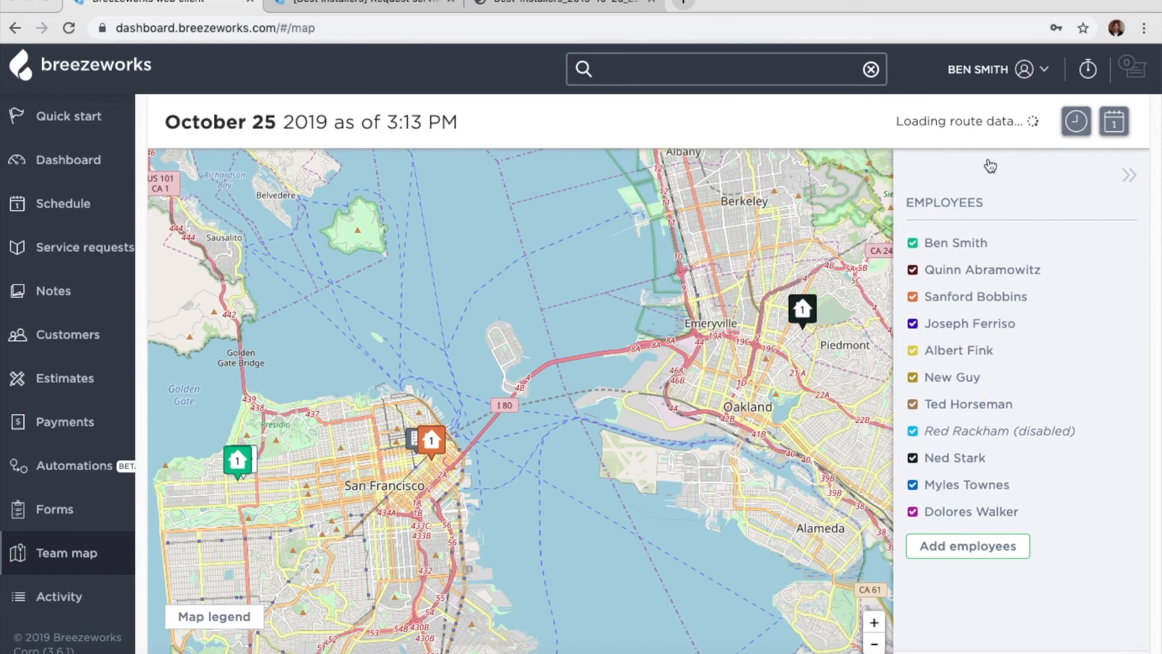
- Check location updates, then change the Team map date to August 13, 2019
click(1077, 121)
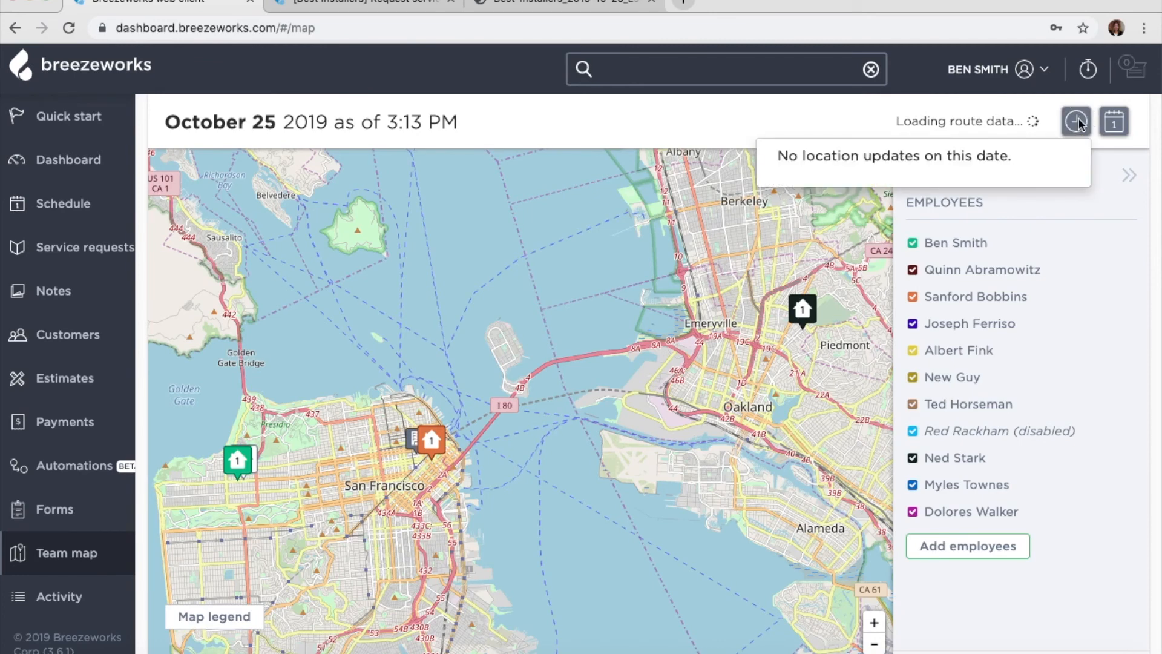
click(1078, 122)
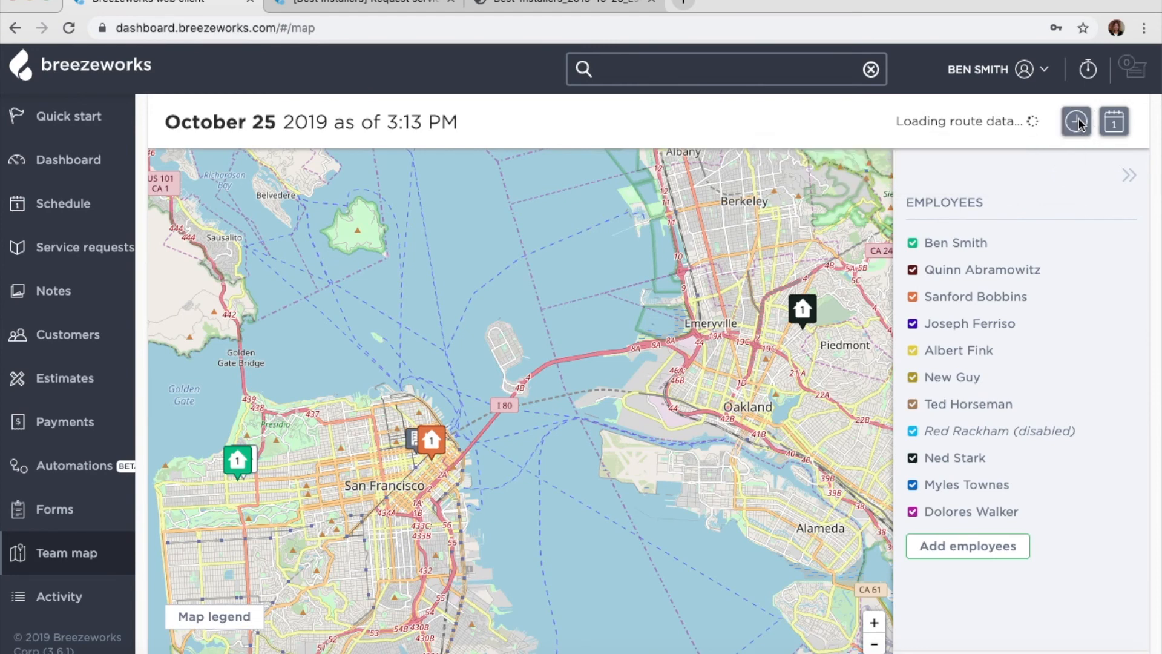
click(1115, 125)
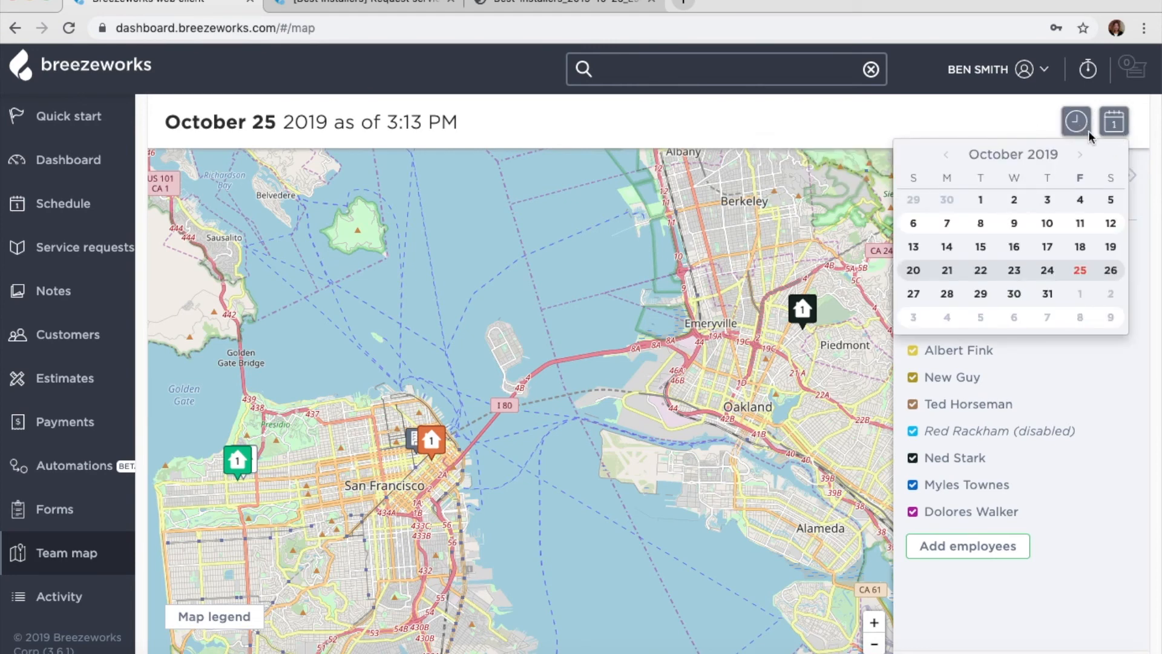
click(946, 155)
click(945, 155)
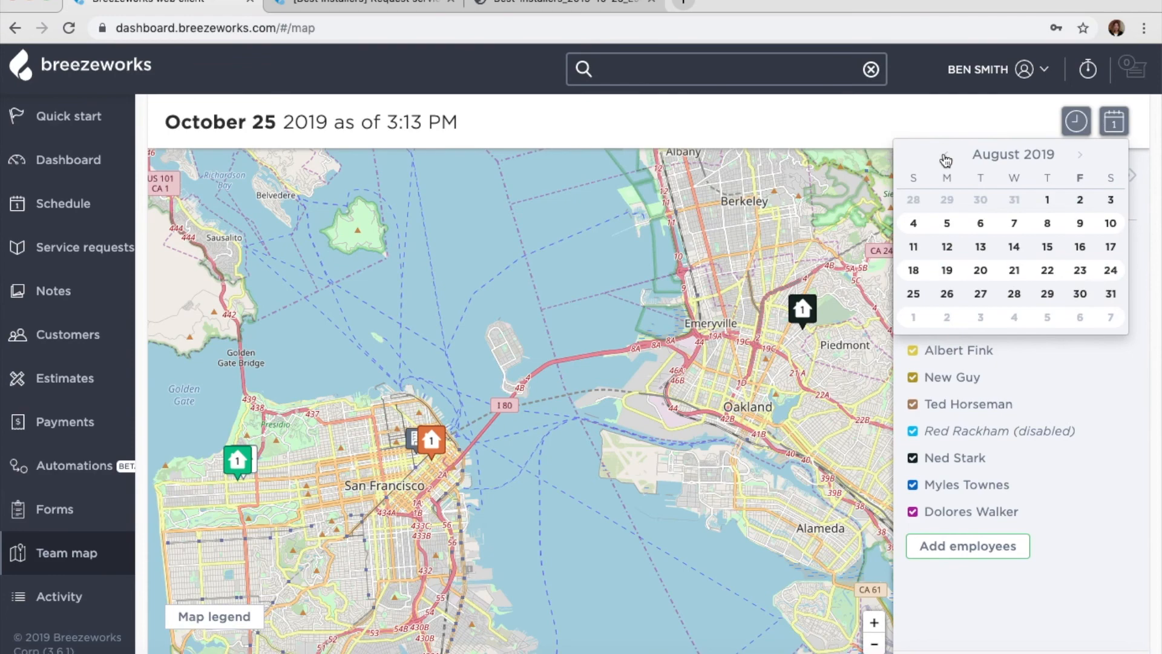
click(979, 250)
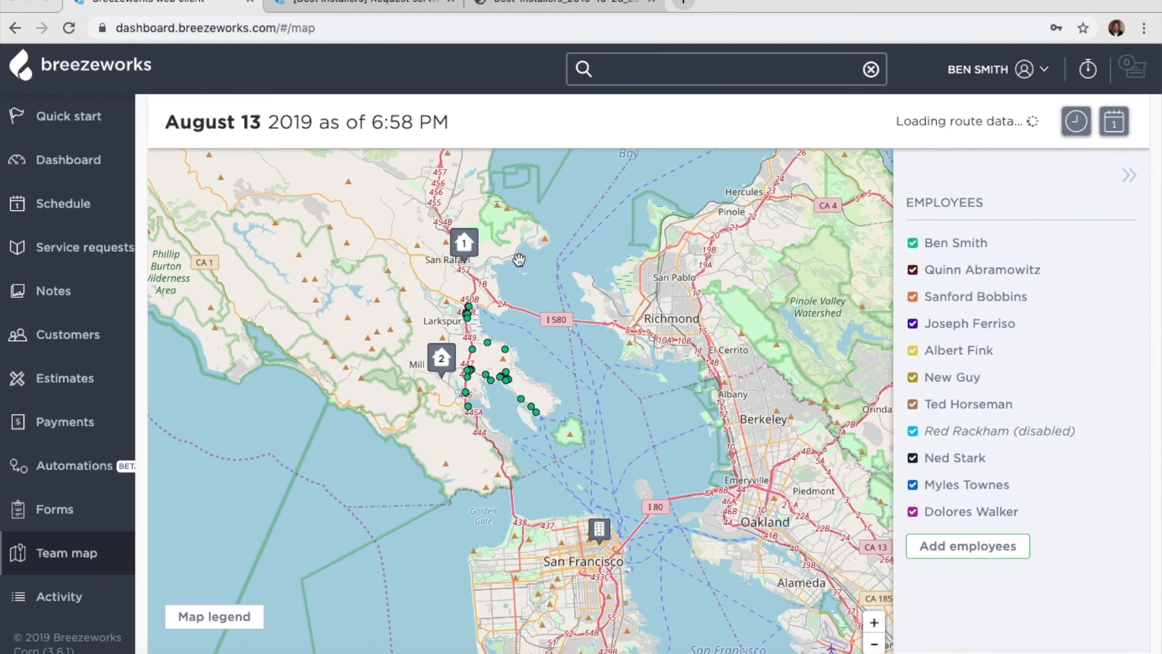
- Inspect the Routine Maintenance job marker and route point update times, then open the Activity Stream
click(471, 250)
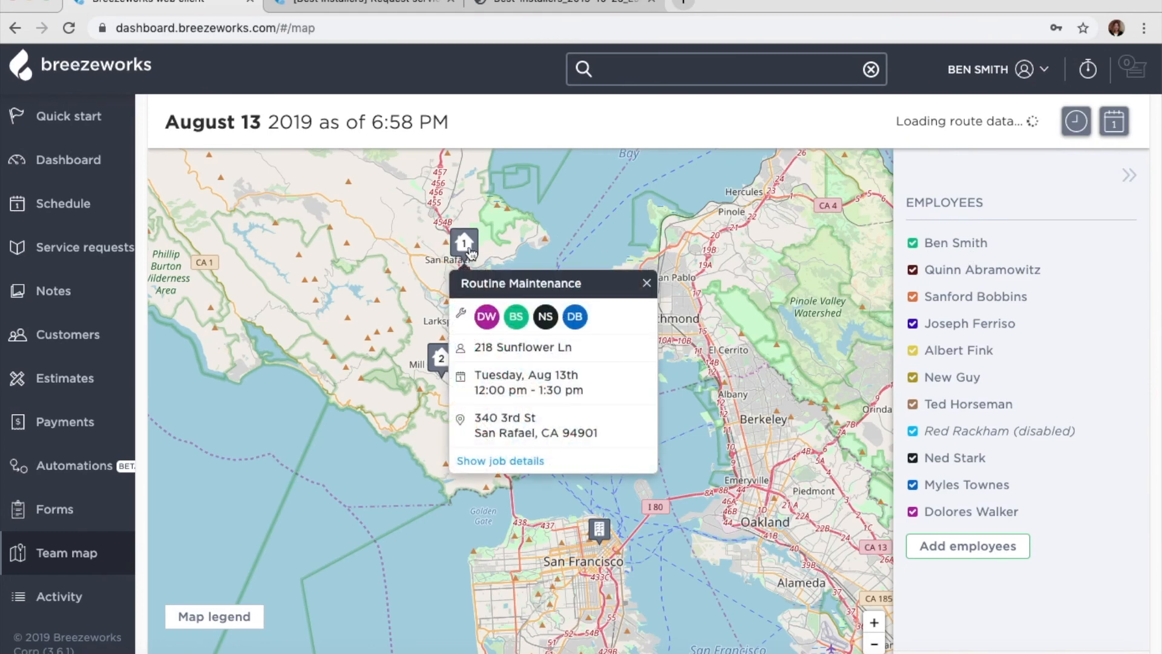
click(427, 282)
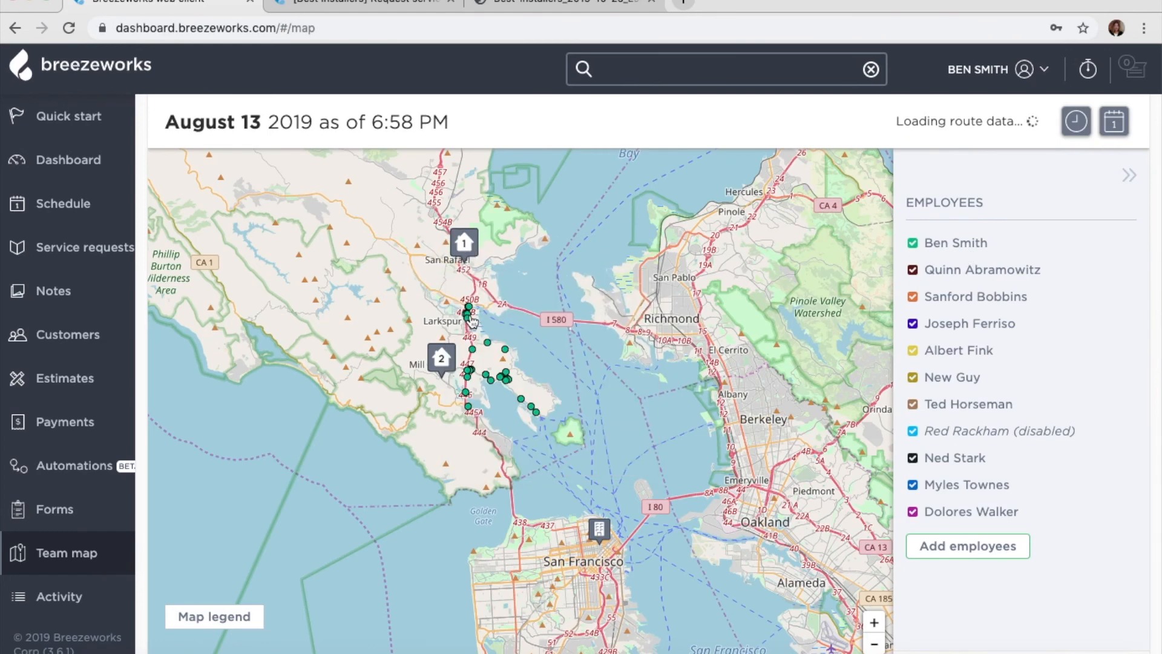
click(470, 306)
click(445, 296)
click(470, 372)
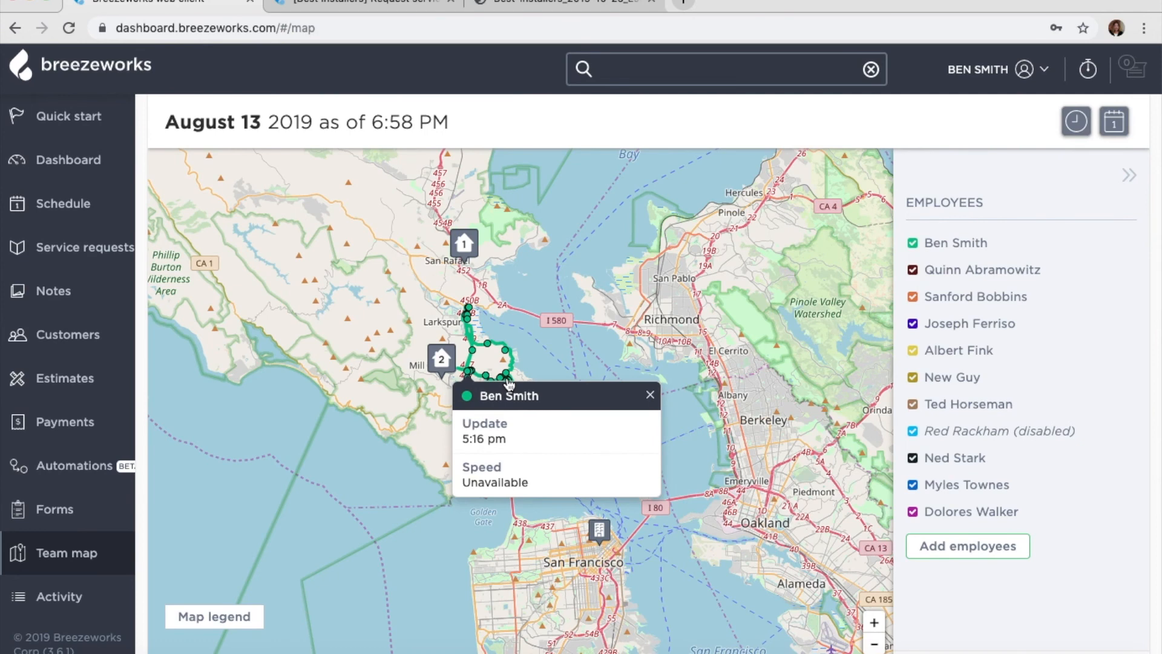
click(650, 394)
click(536, 414)
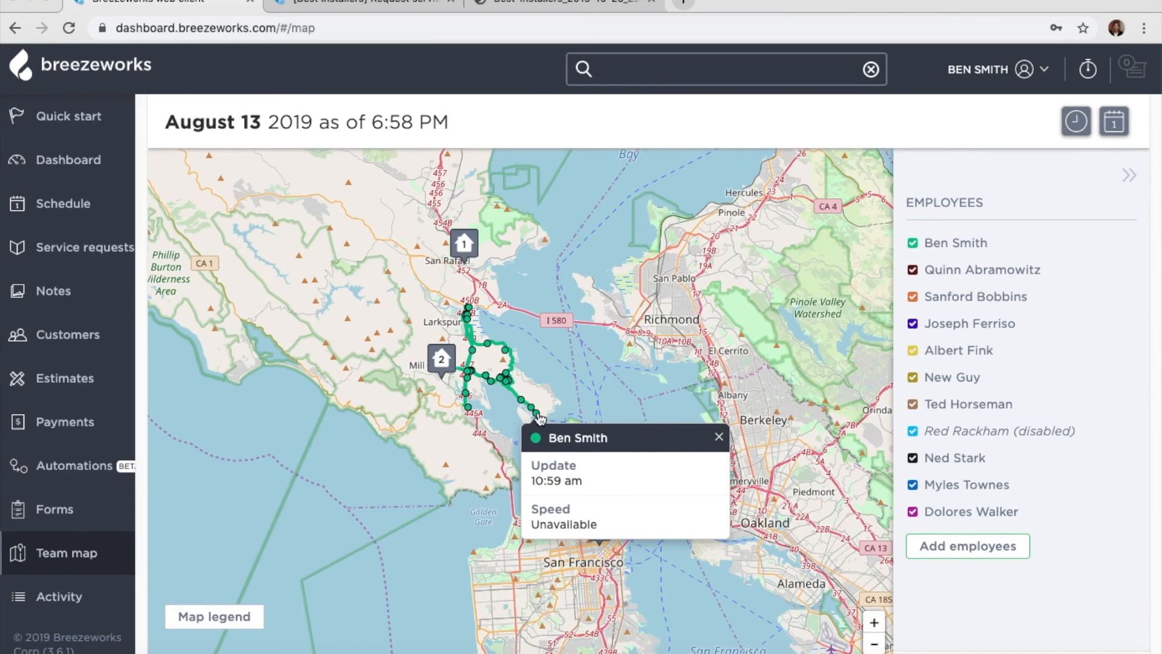
click(334, 452)
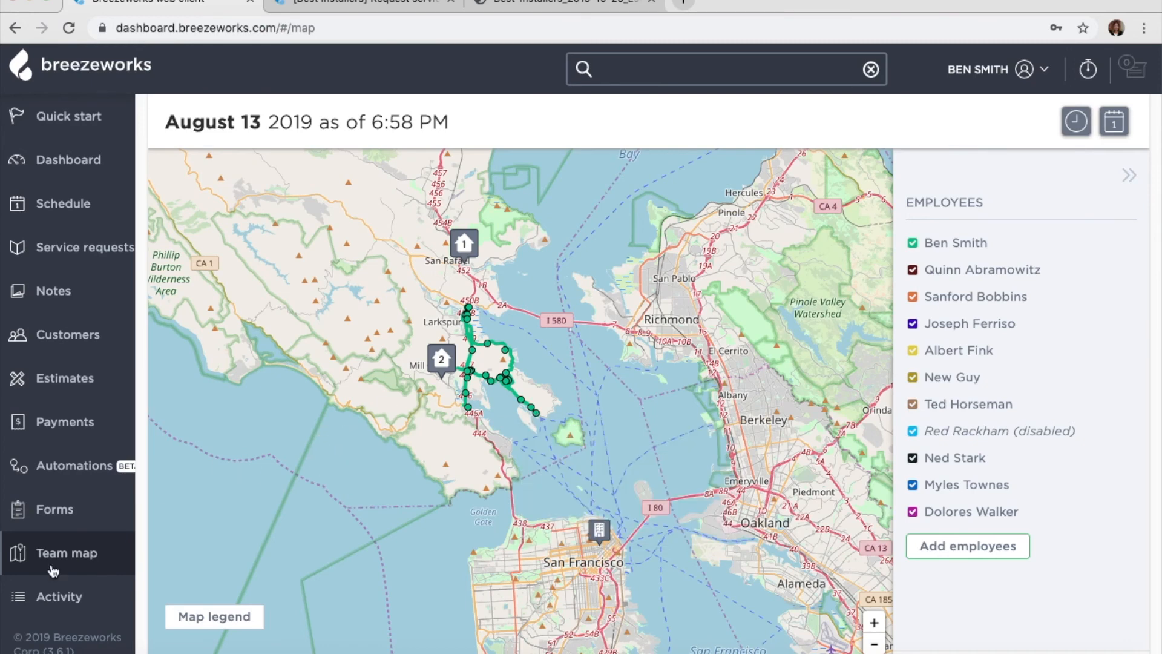
click(50, 603)
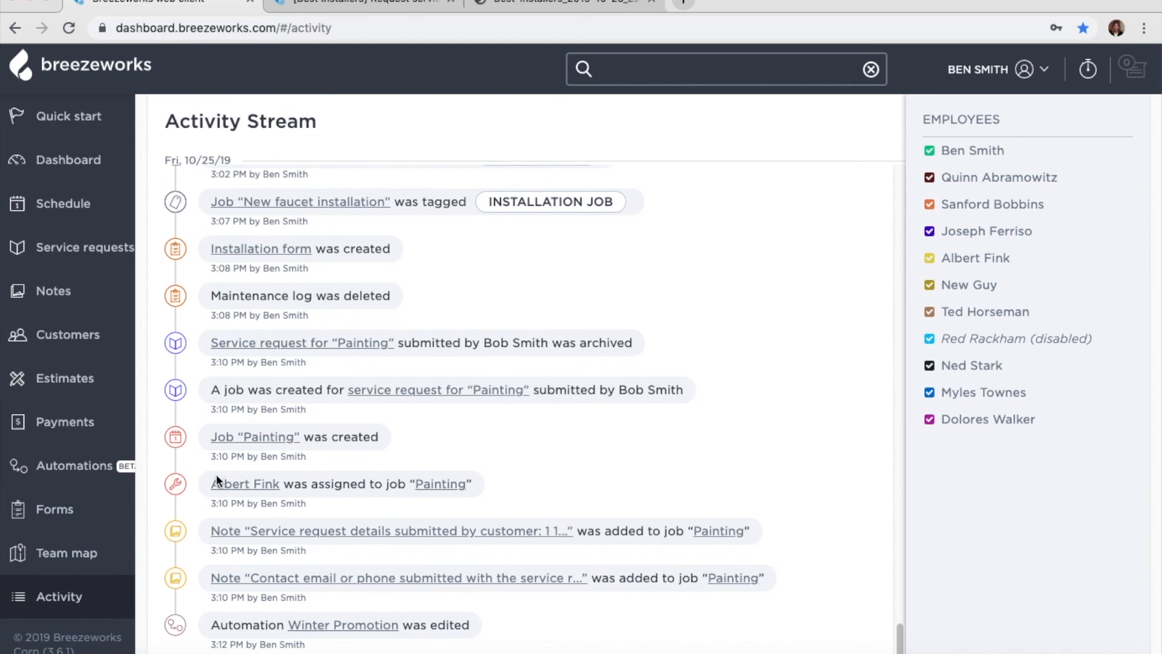
- Scroll back up the Activity Stream and switch to the Dashboard's Jobs reports for last week
scroll(216, 473, up, 10)
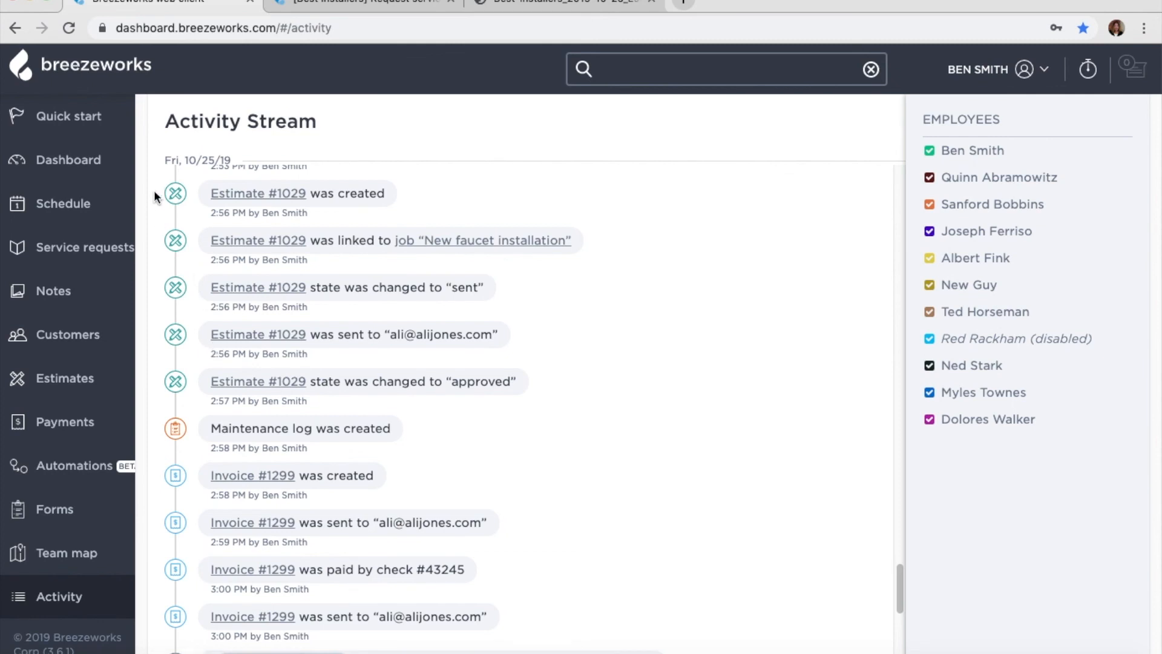
click(86, 158)
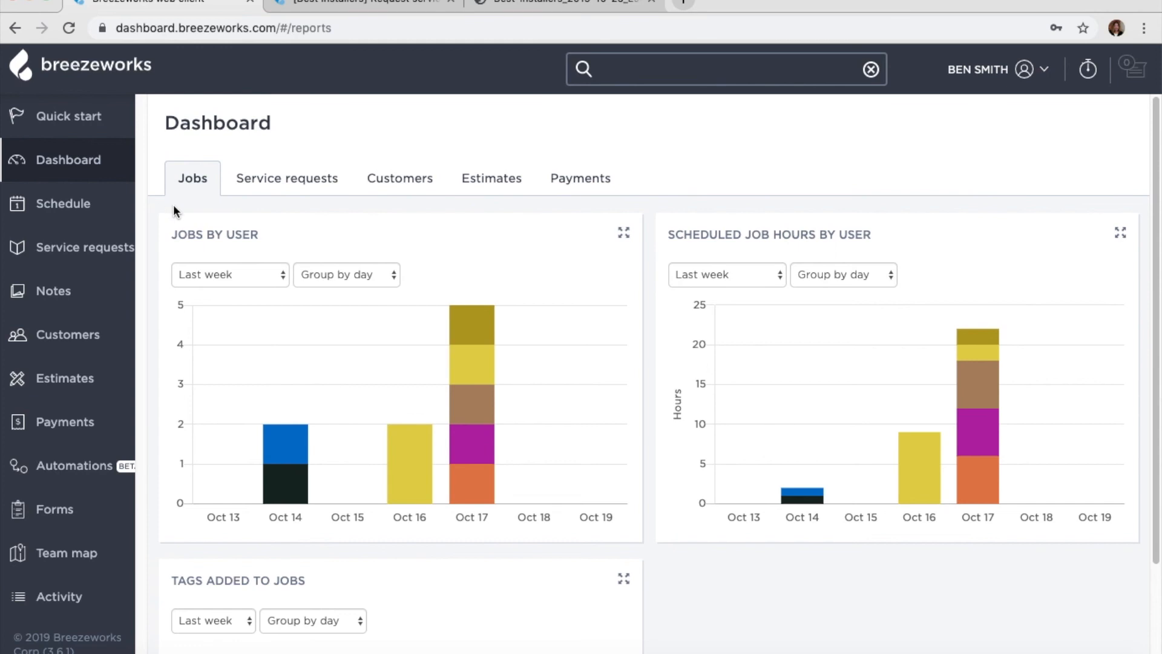
- Set the Tags Added to Jobs report to This week, then show the October 2019 schedule
scroll(304, 327, down, 2)
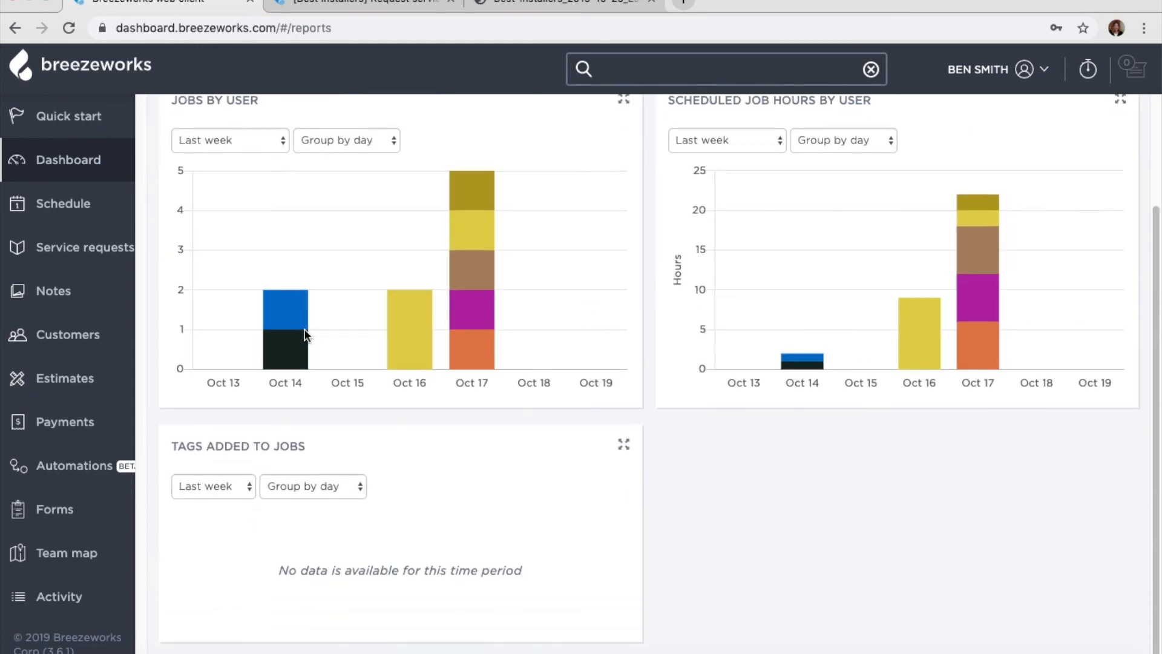
scroll(304, 329, up, 2)
click(212, 621)
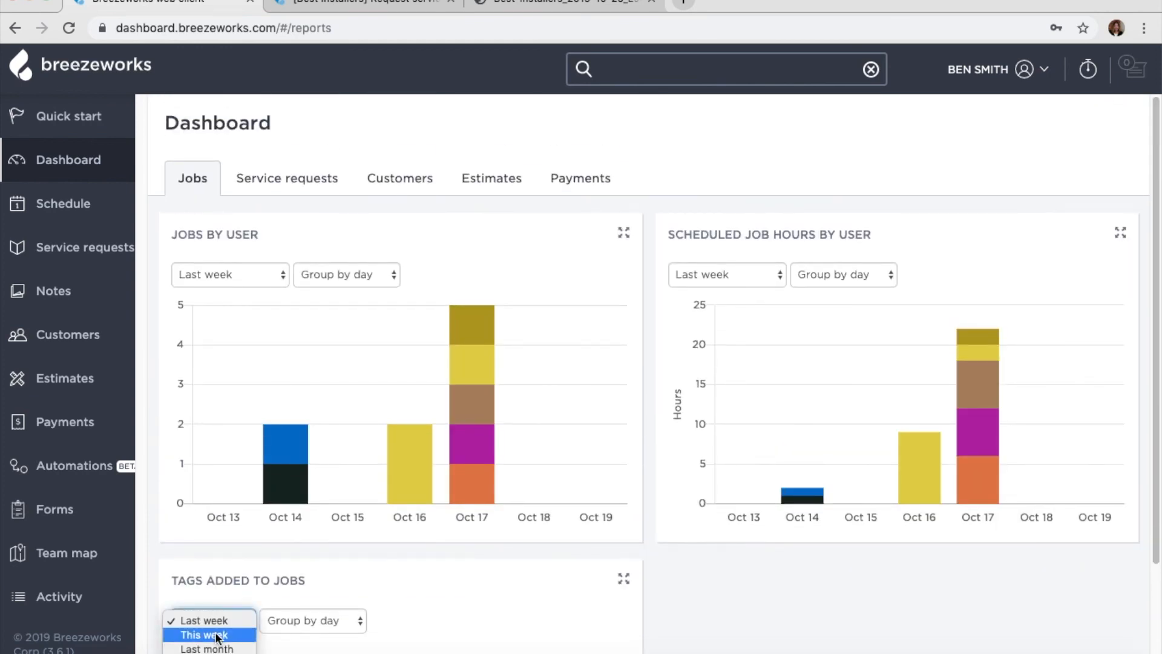
click(199, 634)
scroll(293, 633, down, 3)
scroll(725, 564, up, 3)
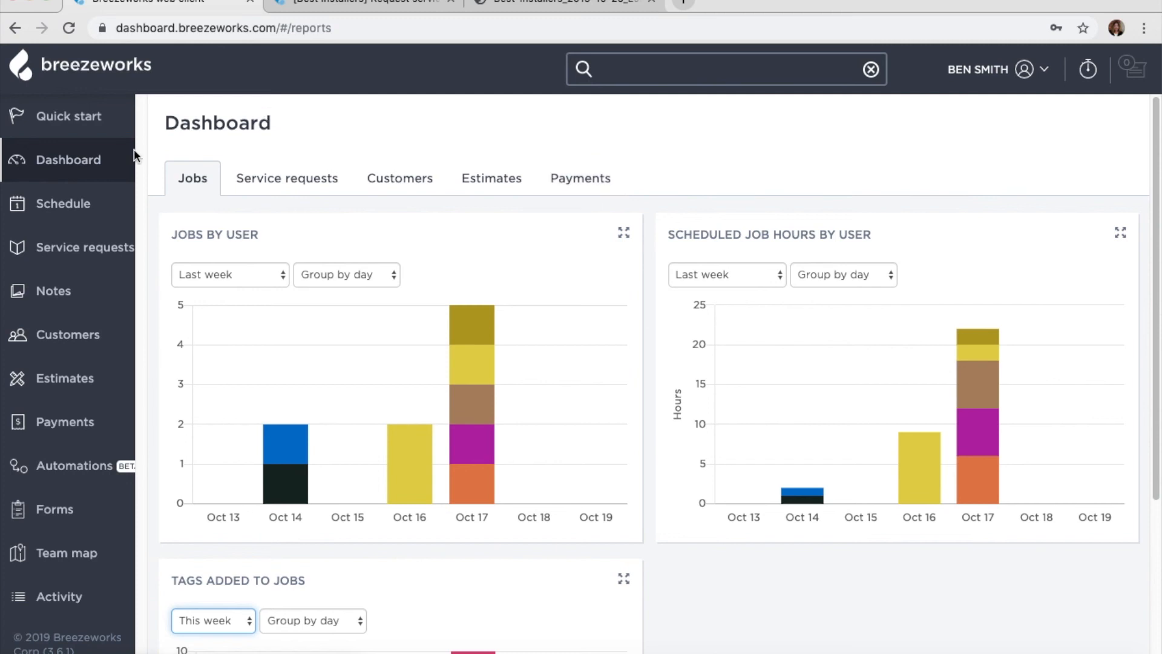
click(81, 208)
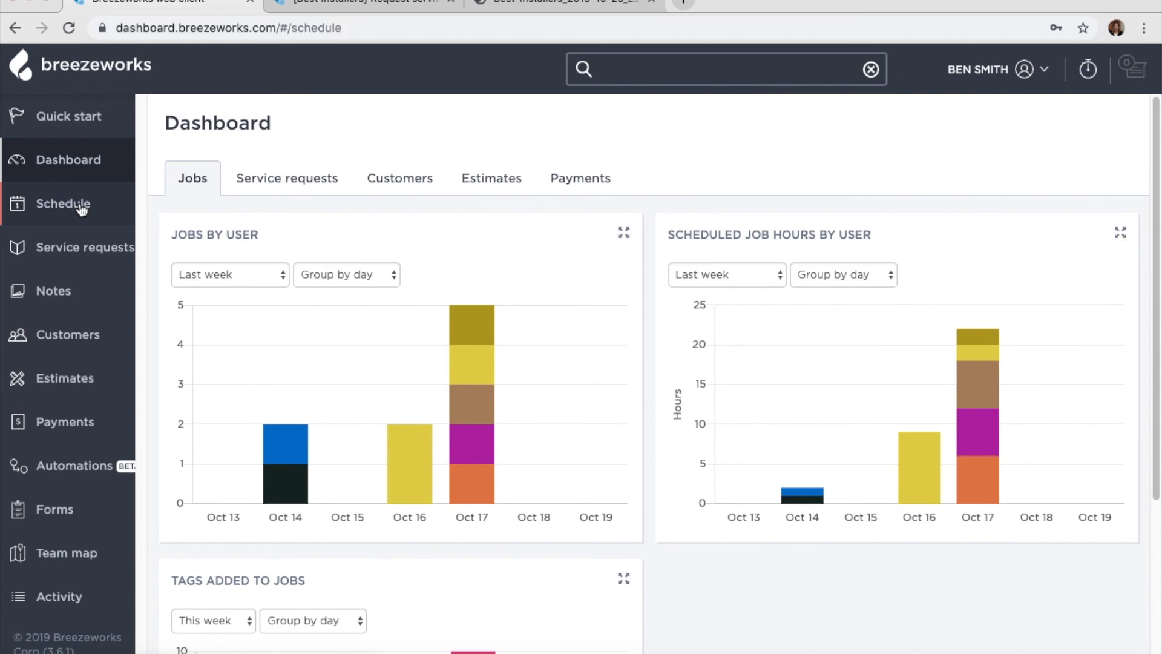